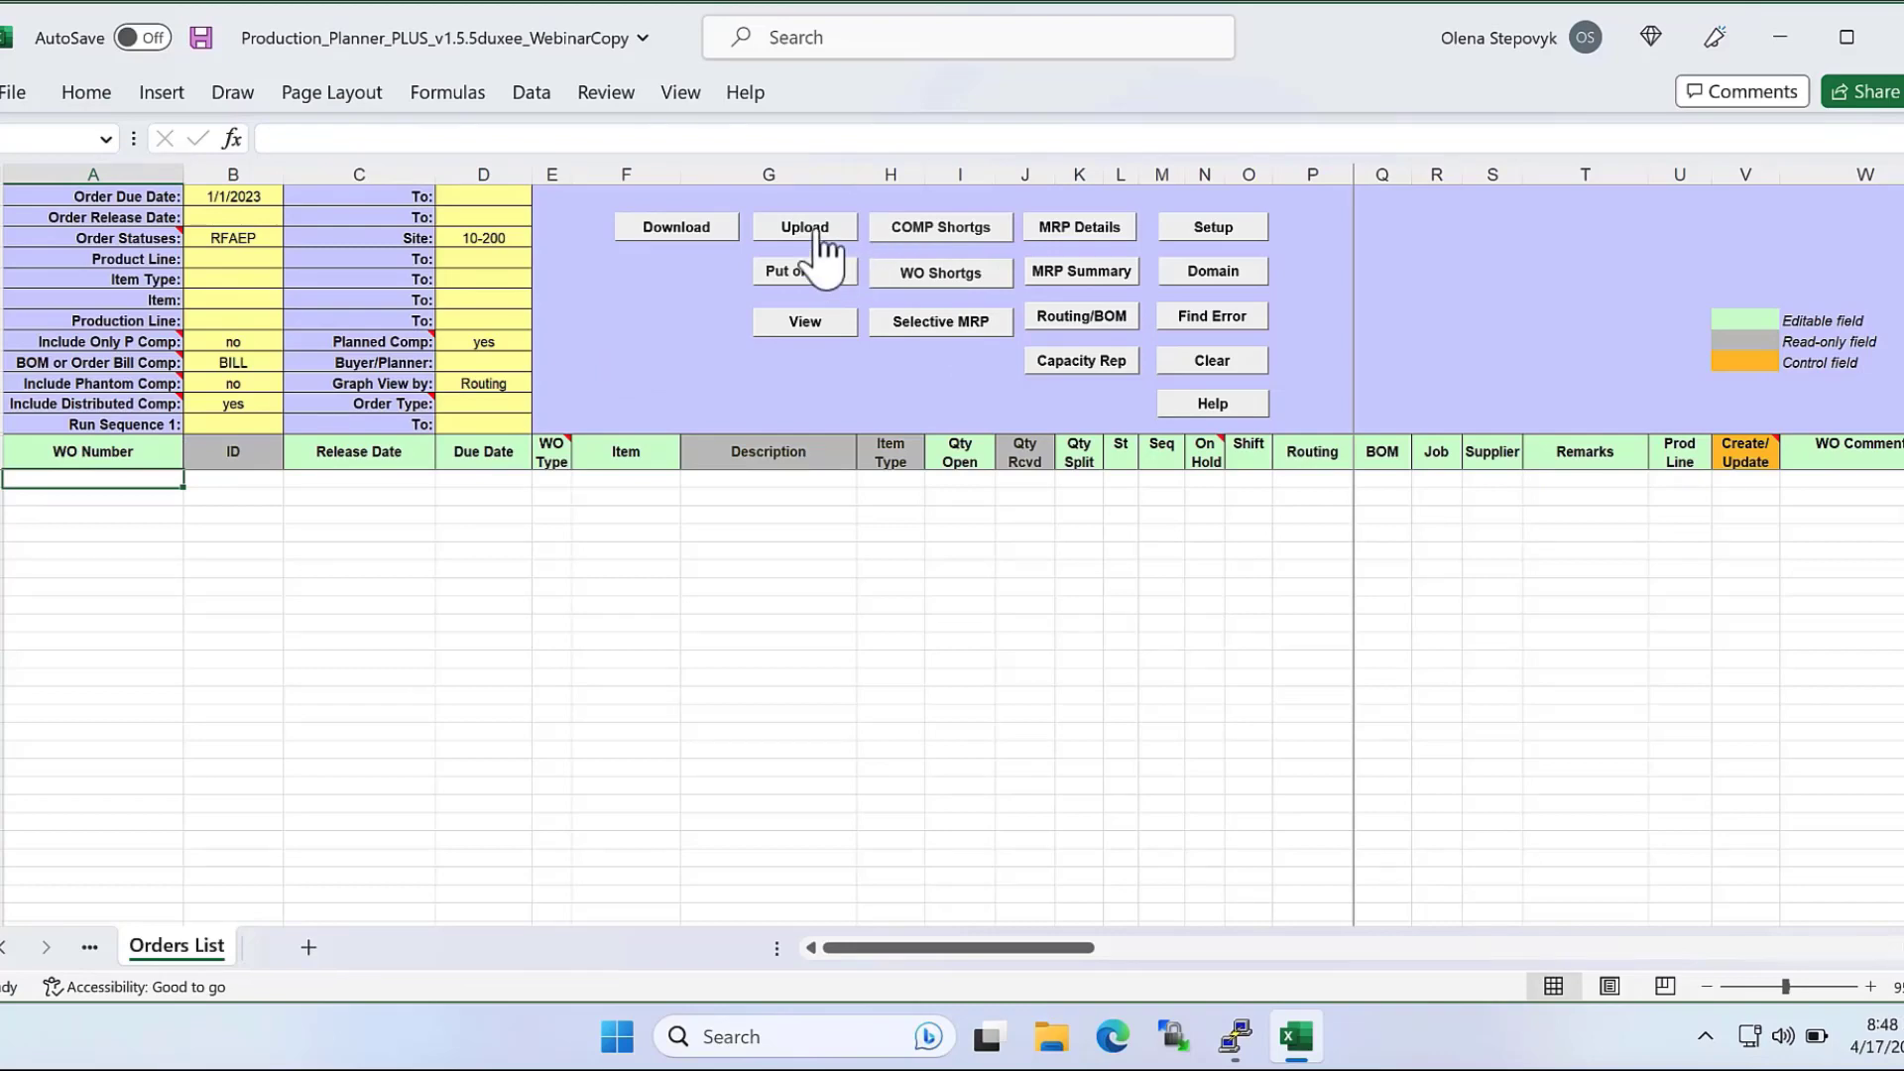
Download the orders from the 32soft test database, logging in to the 10USA domain with the account password.
{"action": "left_click", "coordinate": [693, 224]}
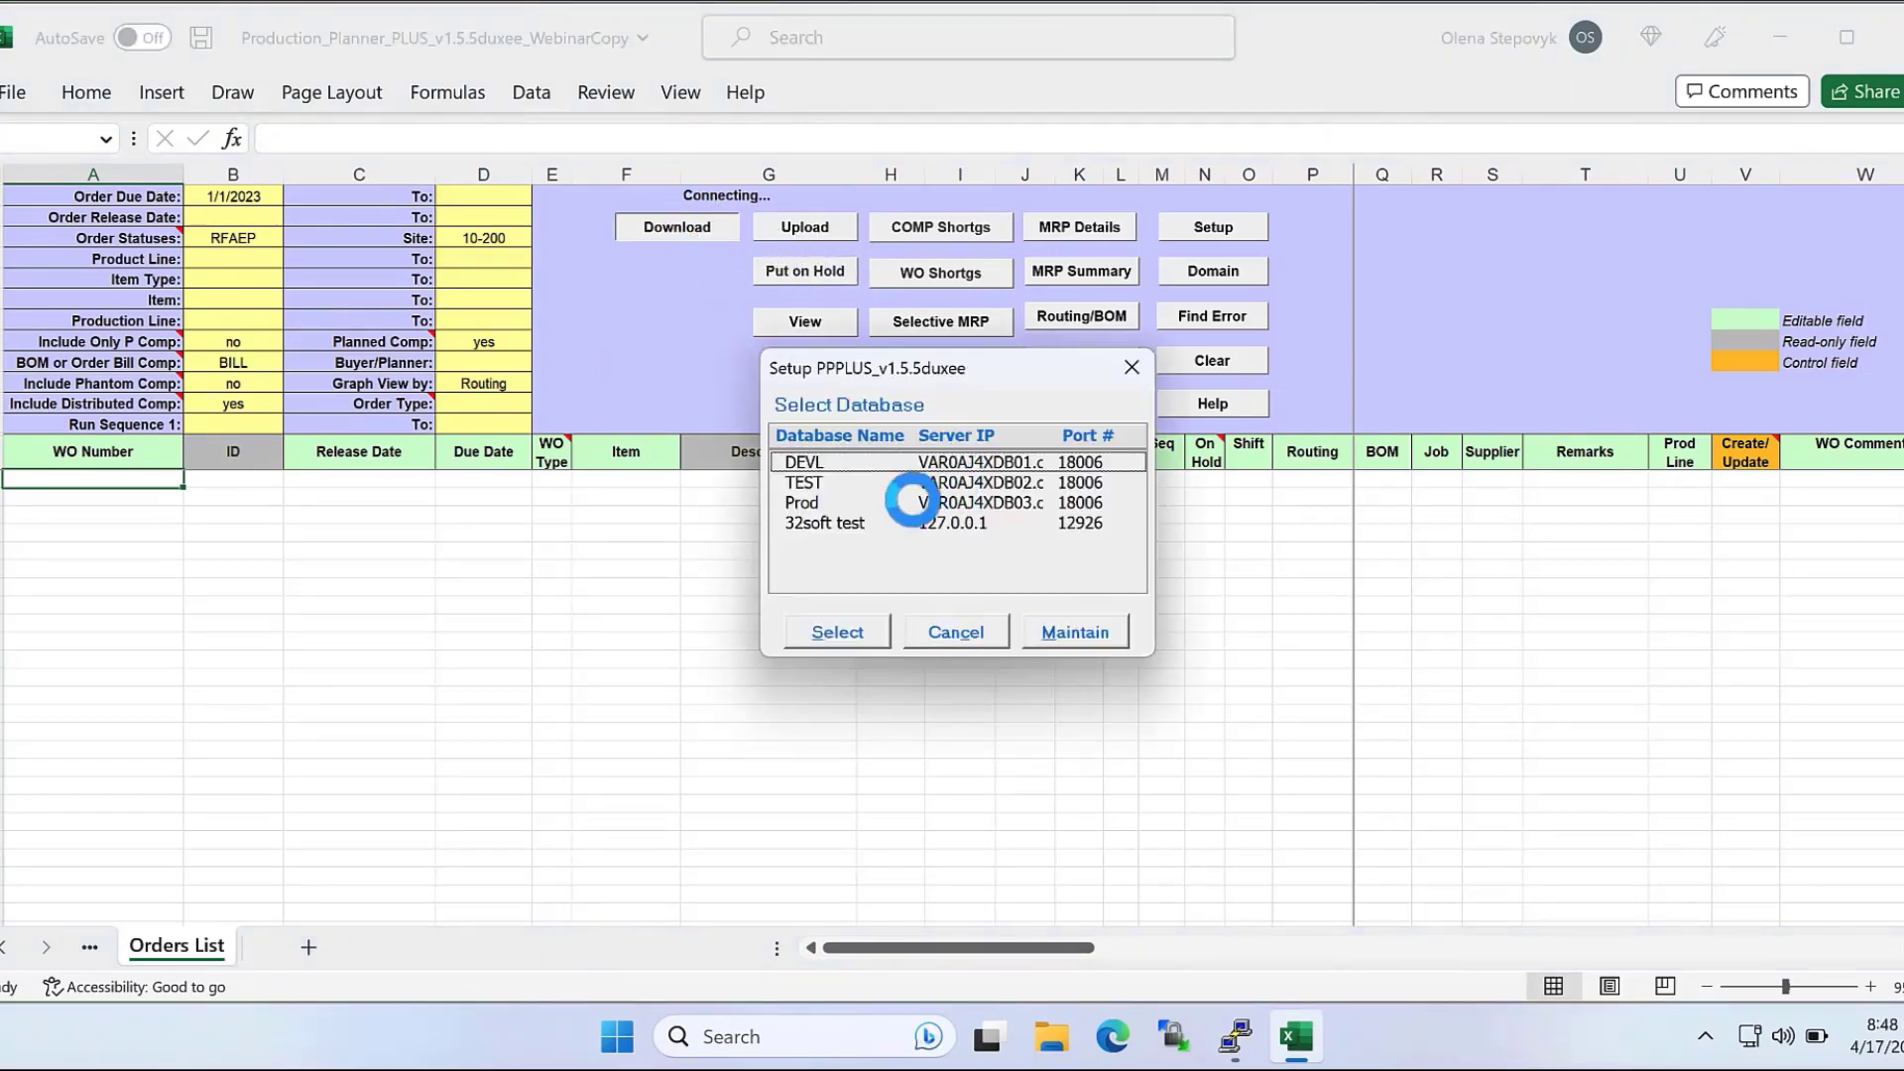
{"action": "left_click", "coordinate": [887, 523]}
{"action": "left_click", "coordinate": [840, 631]}
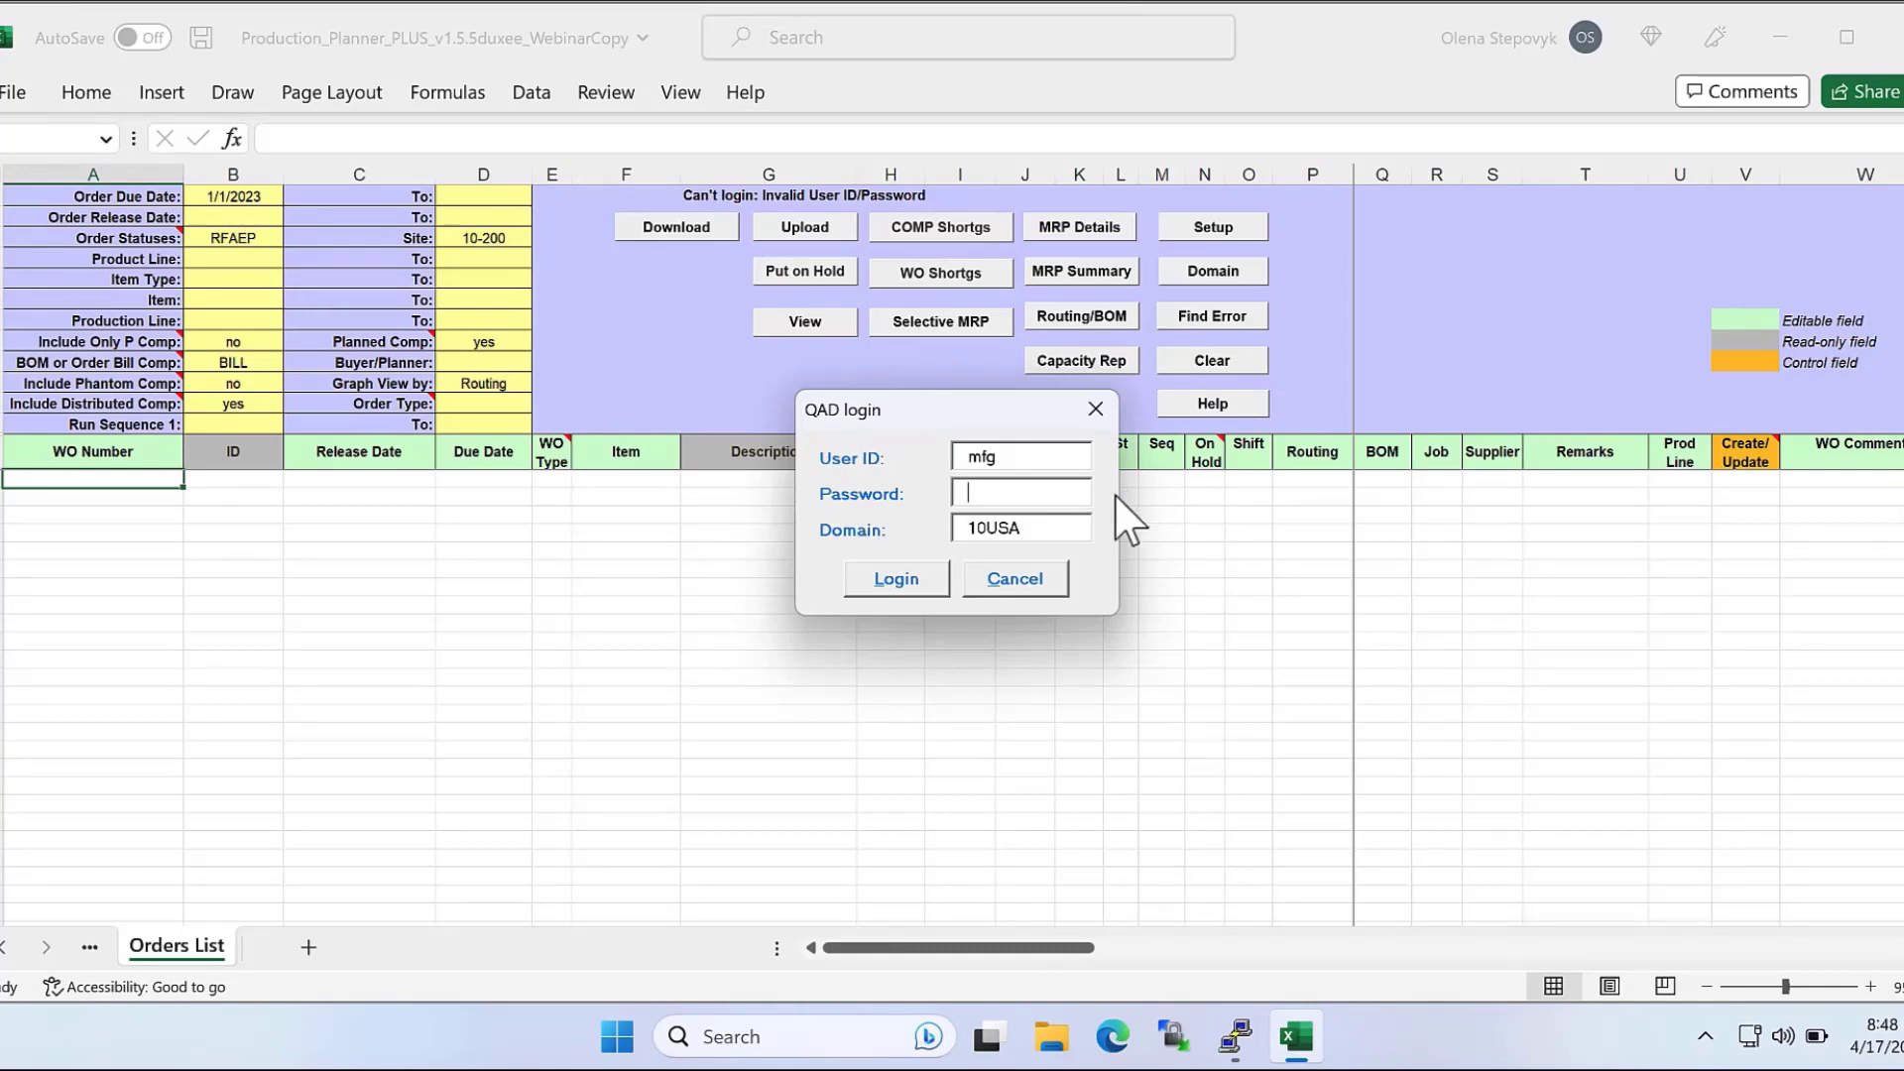
{"action": "type", "text": "******"}
{"action": "left_click", "coordinate": [892, 578]}
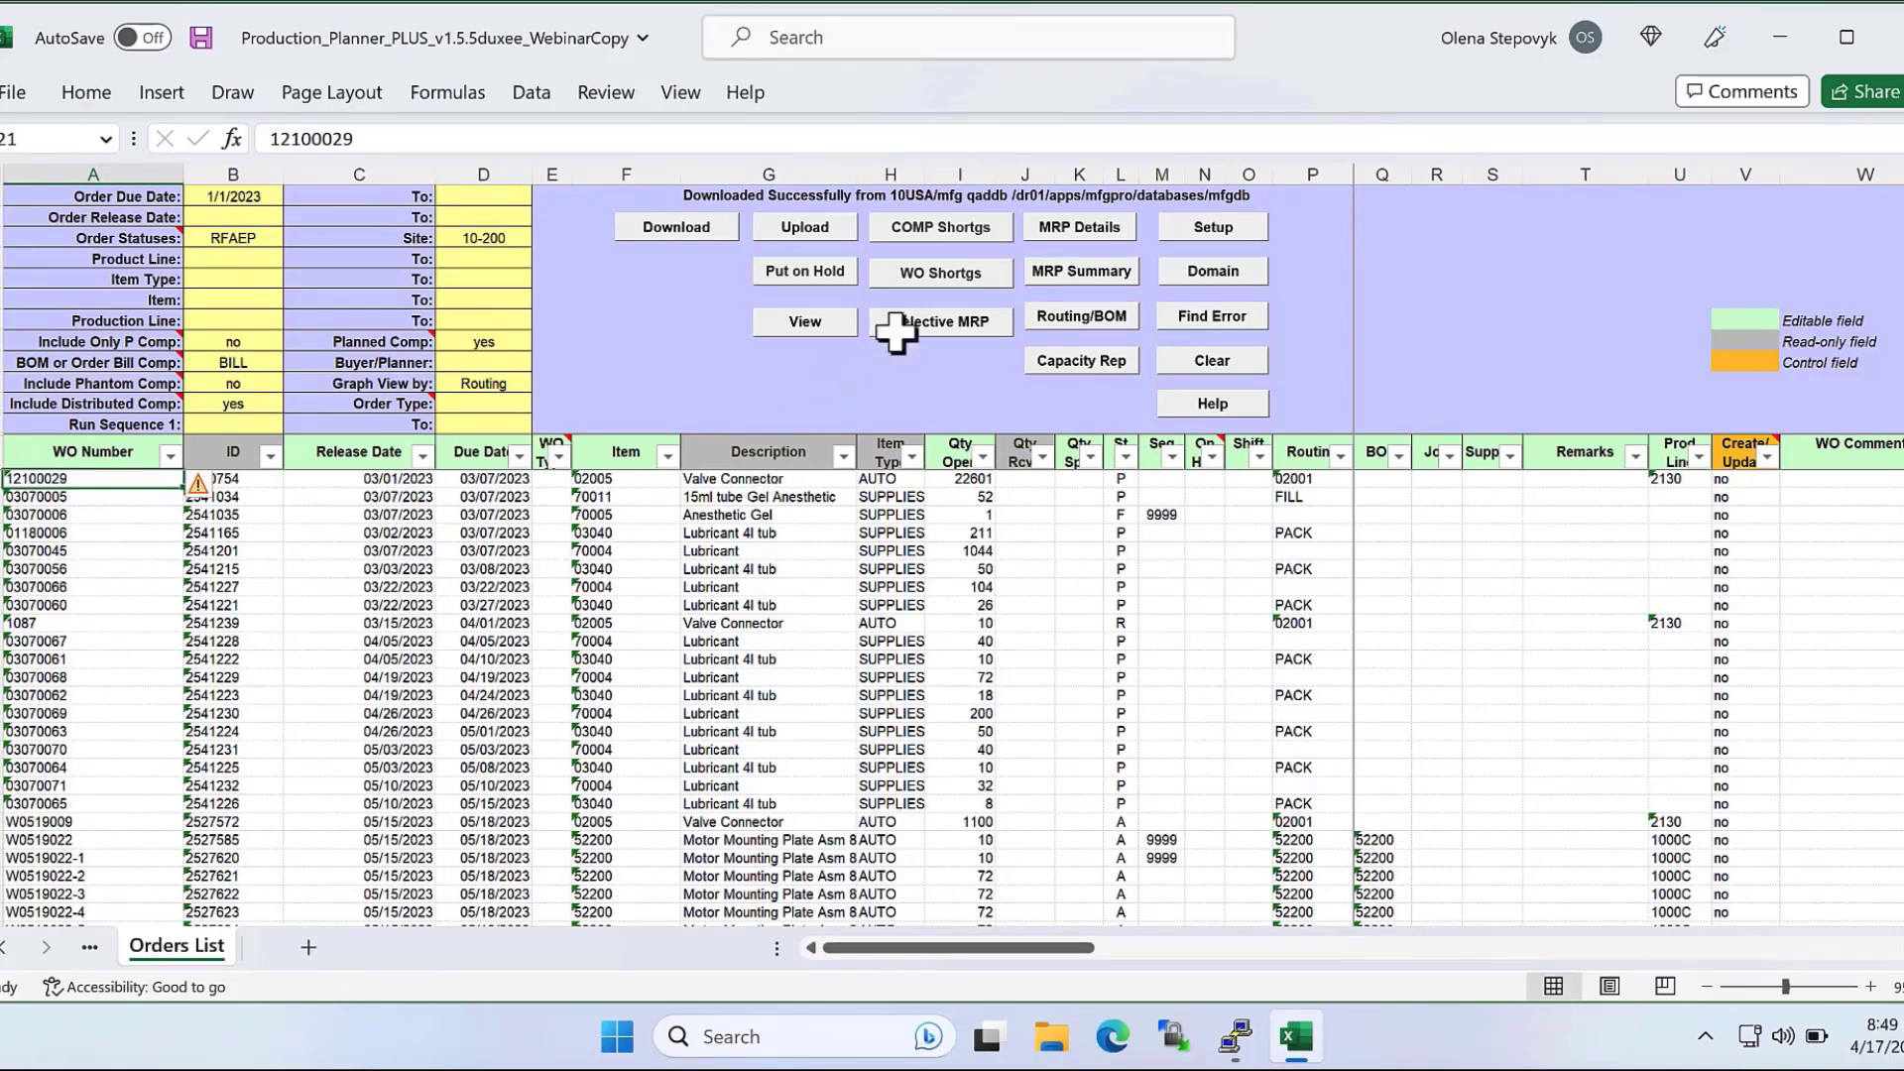
Generate the component shortages report and review its Component Item column on the WIRCOMP sheet.
{"action": "left_click", "coordinate": [924, 227]}
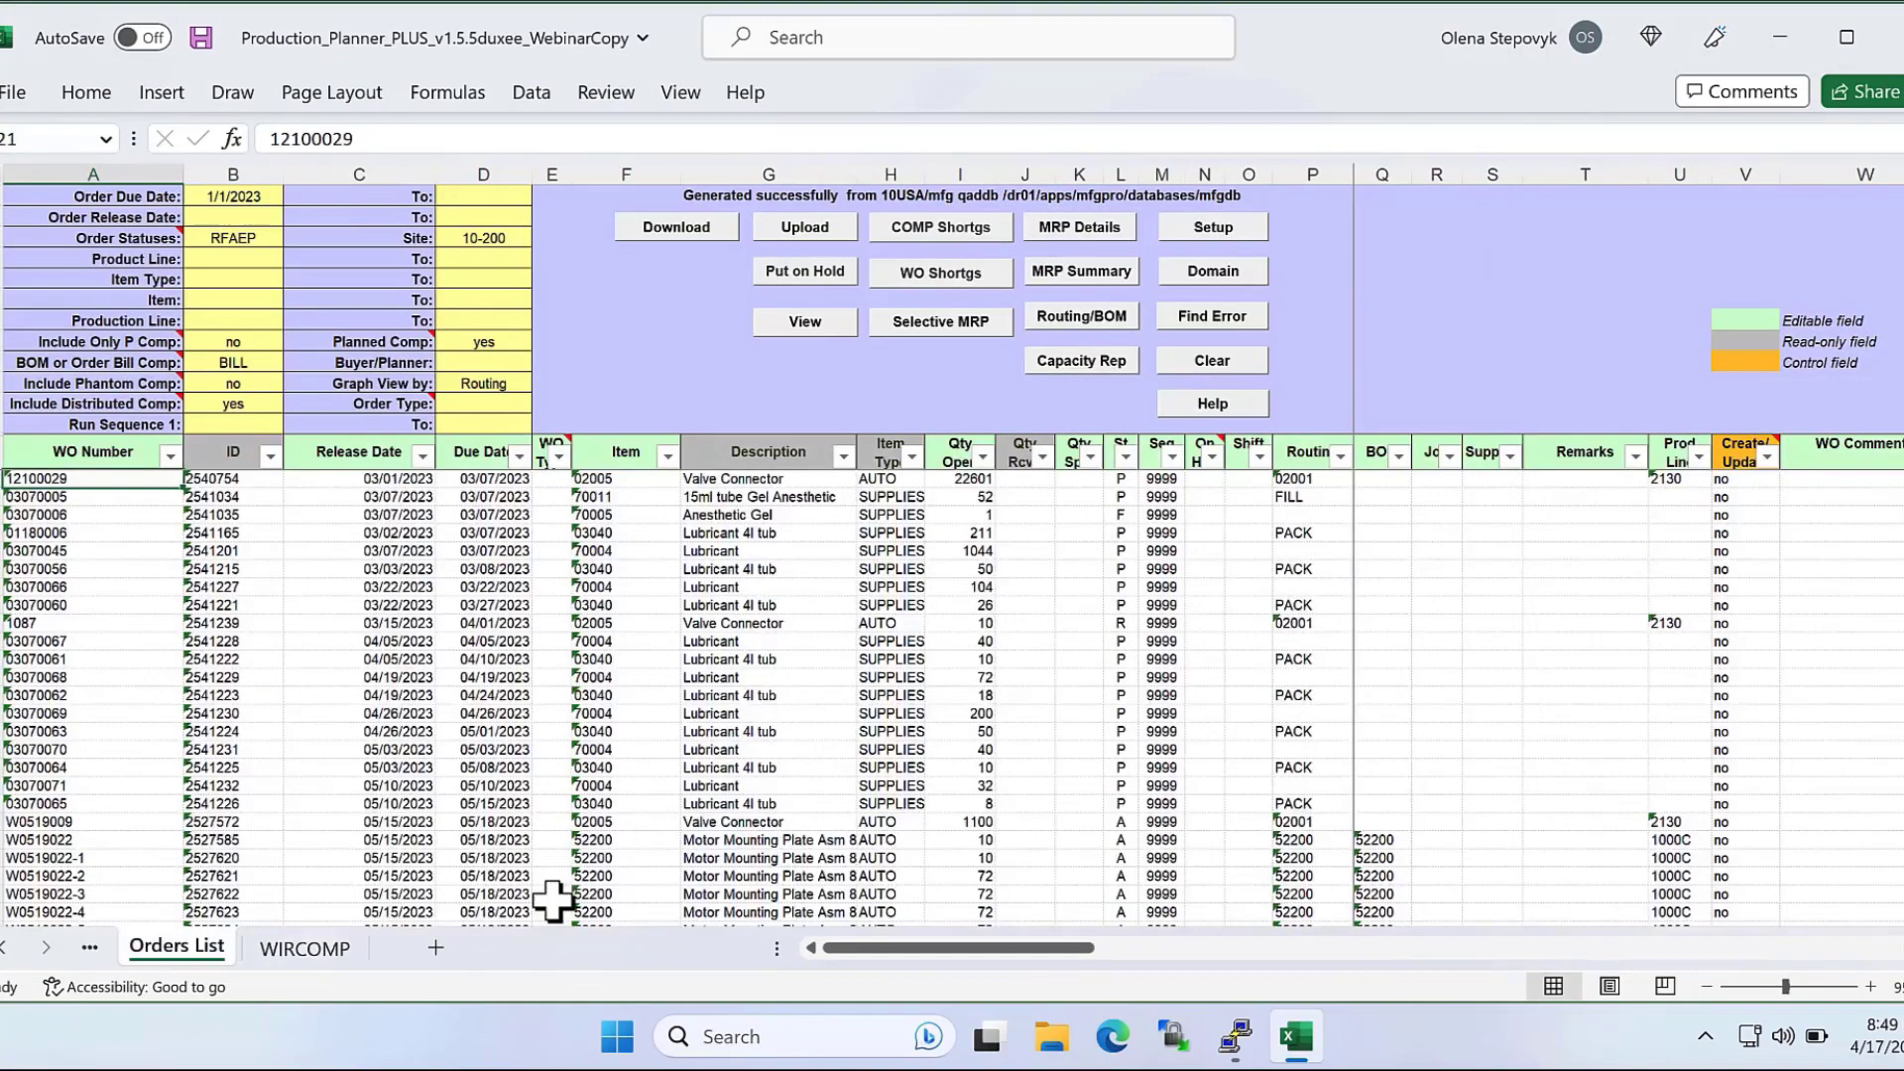
{"action": "left_click", "coordinate": [311, 948]}
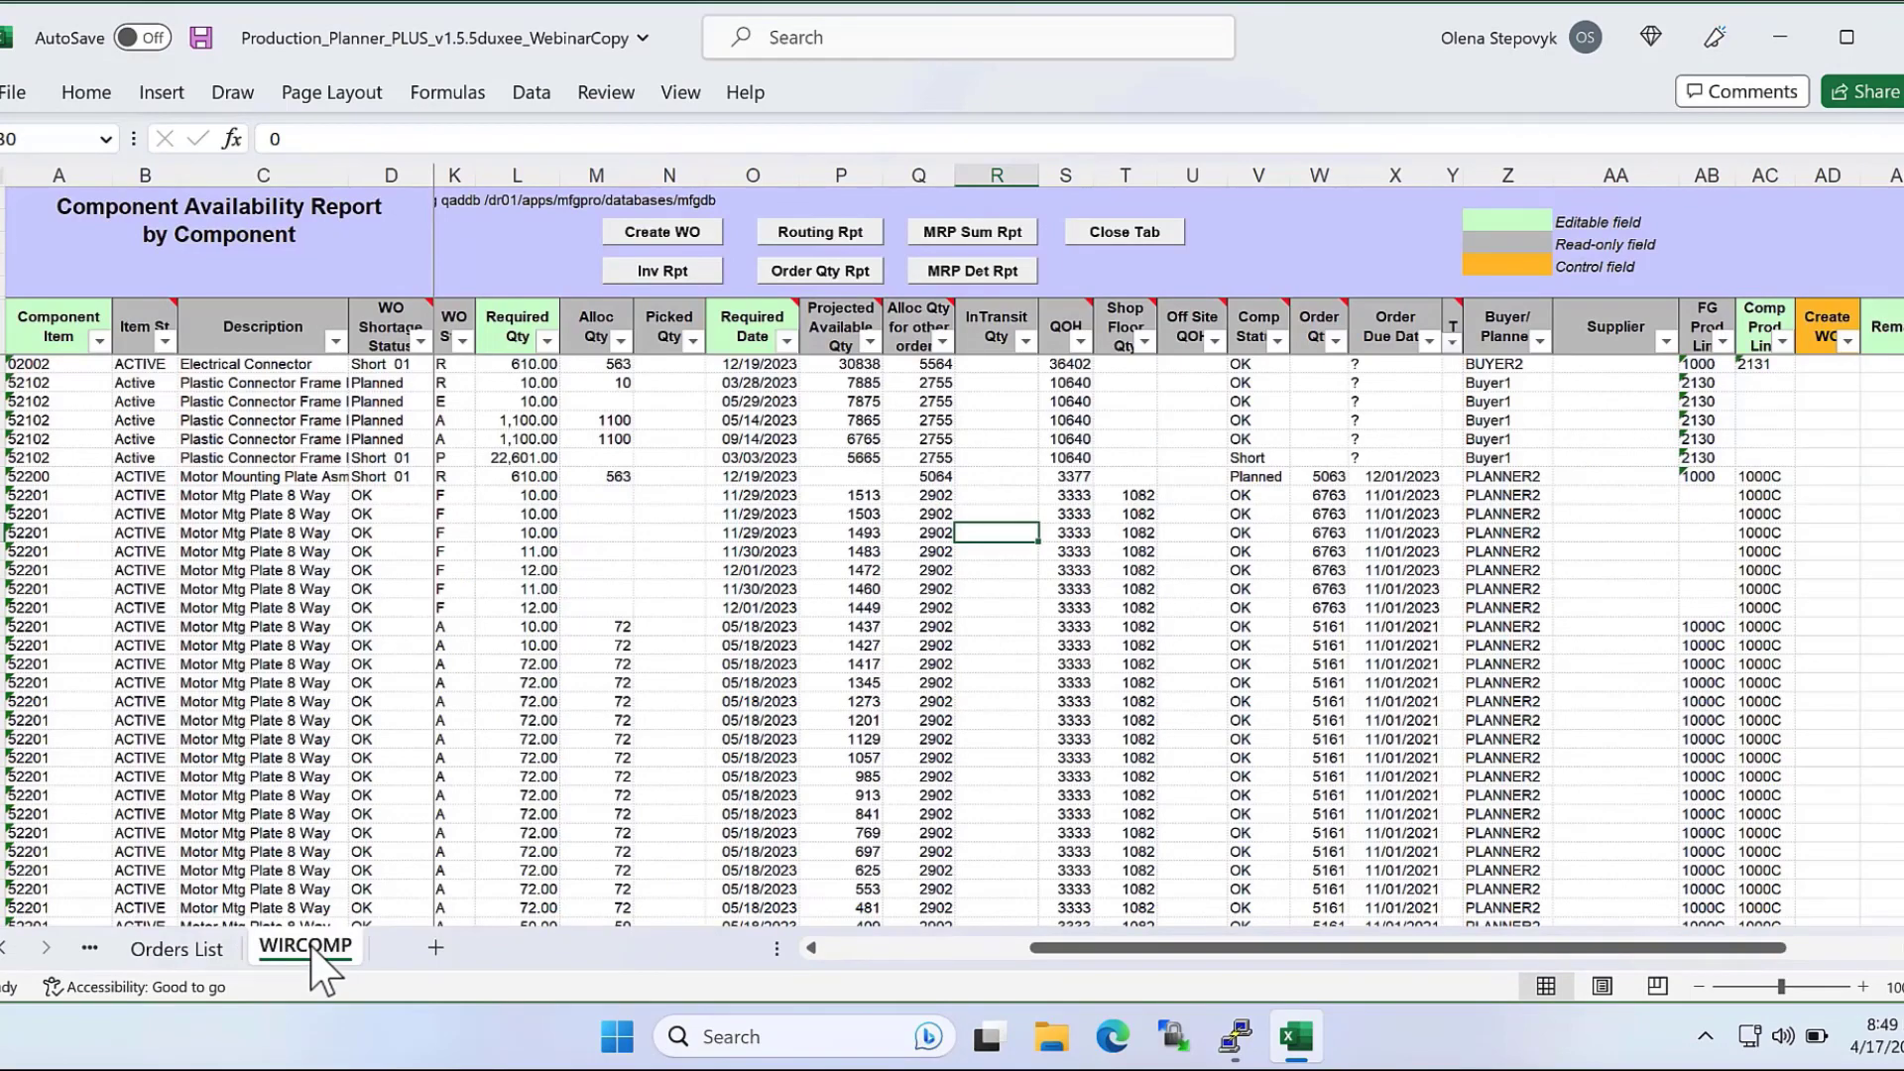
{"action": "left_click_drag", "start_coordinate": [45, 365], "coordinate": [40, 729]}
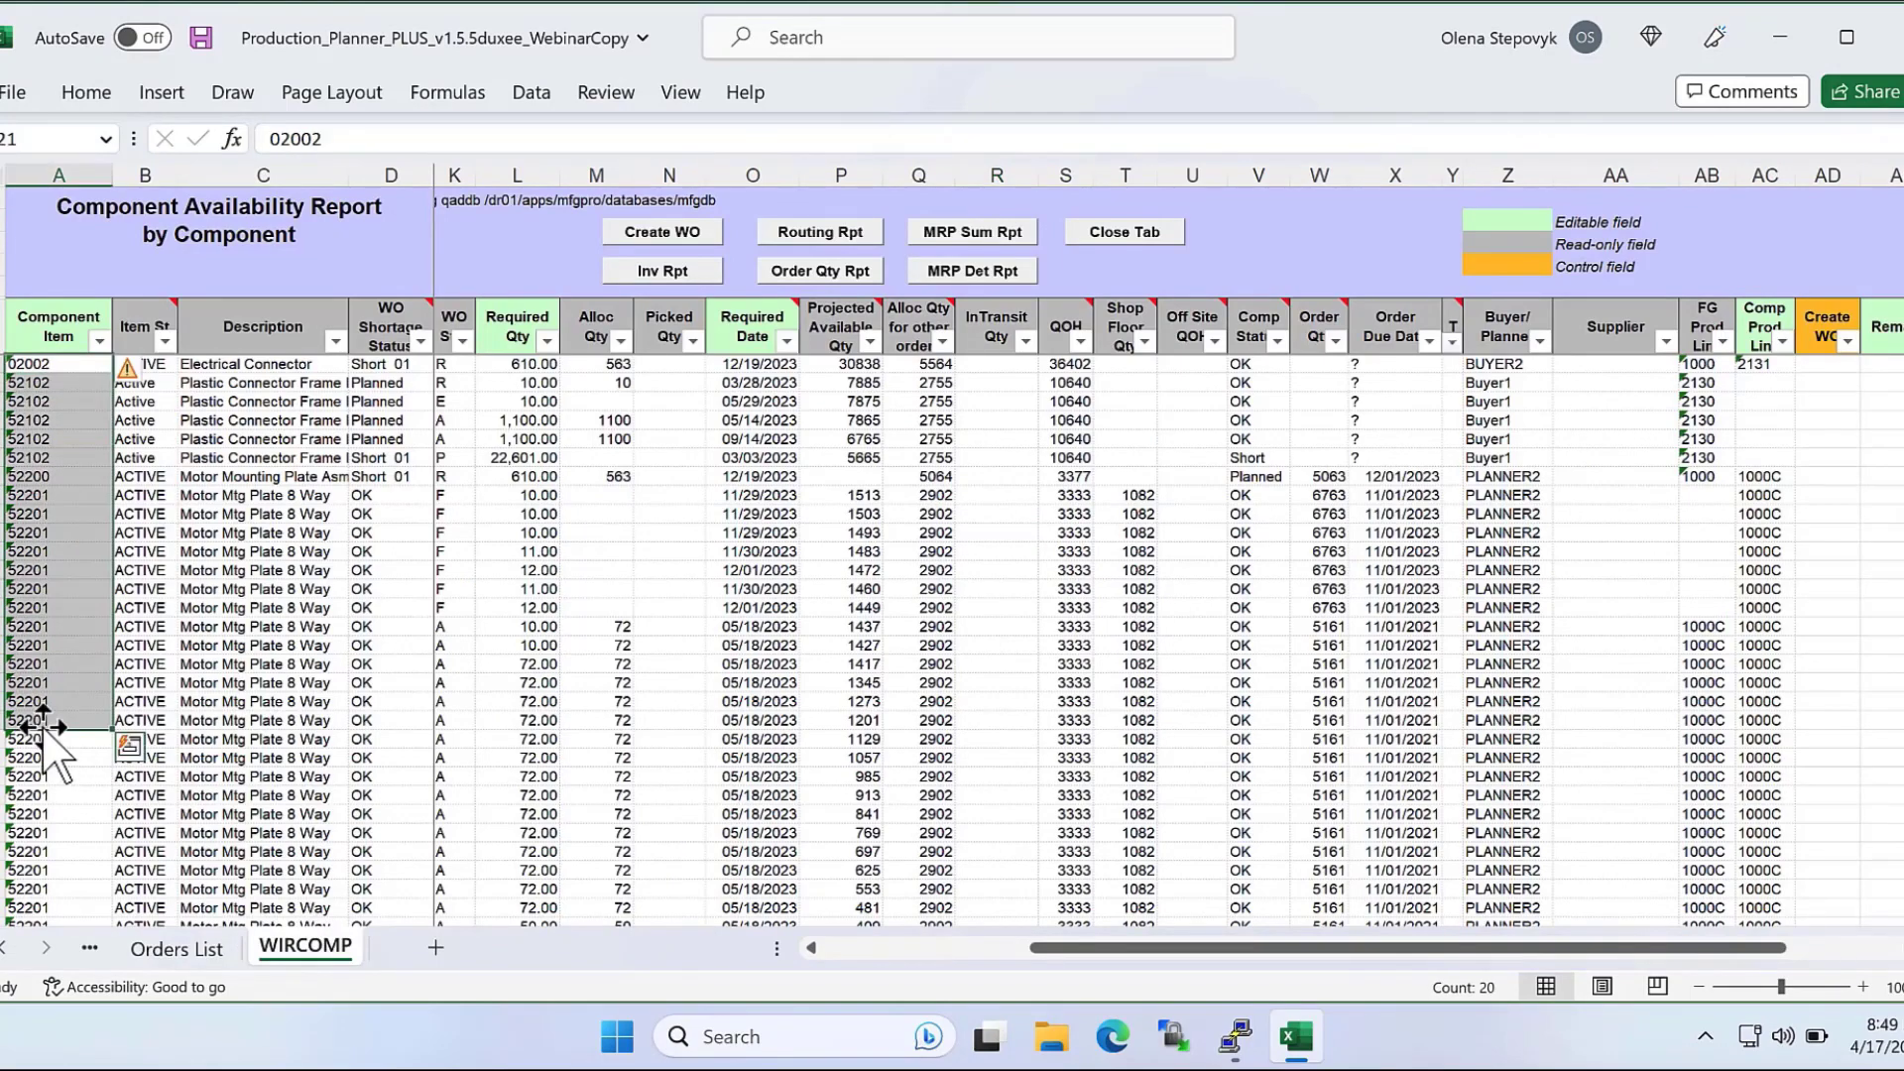
Return to the Orders List and review the component shortage status of the orders.
{"action": "left_click", "coordinate": [182, 948]}
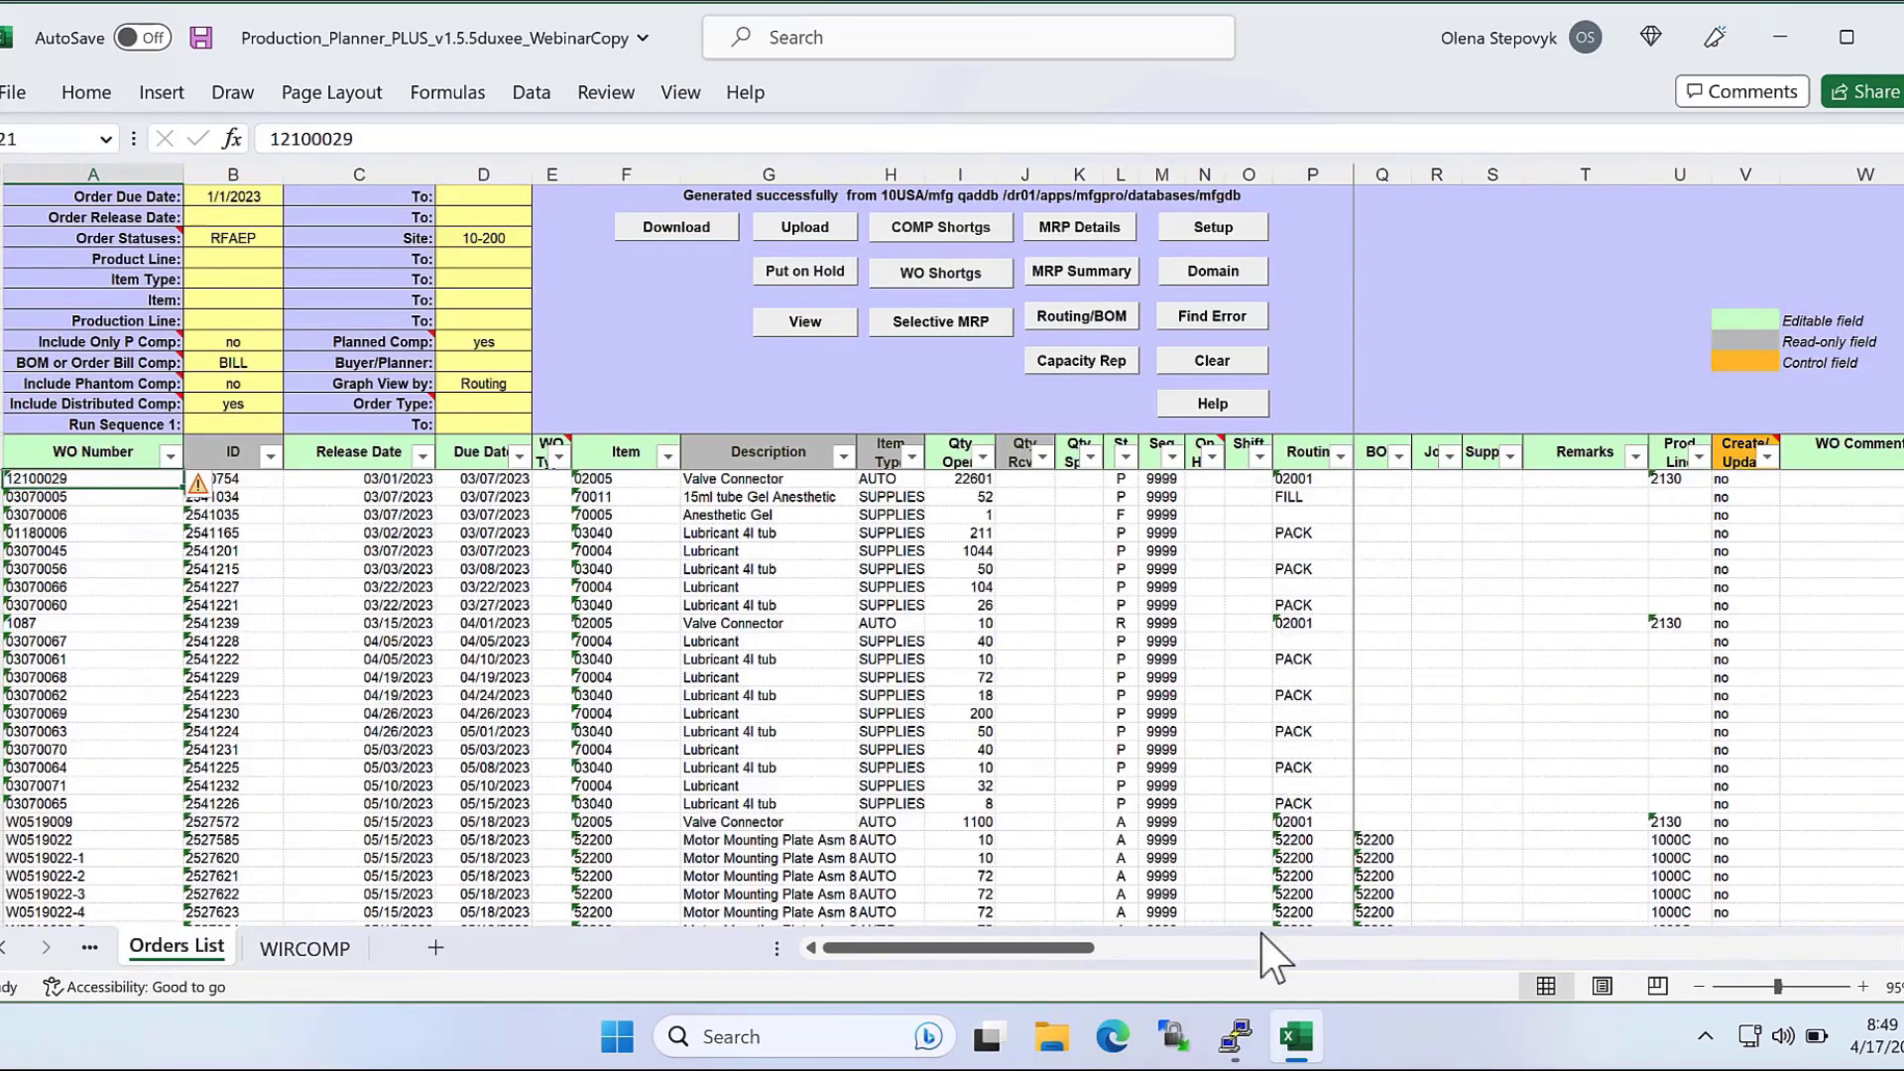
{"action": "left_click", "coordinate": [1857, 950]}
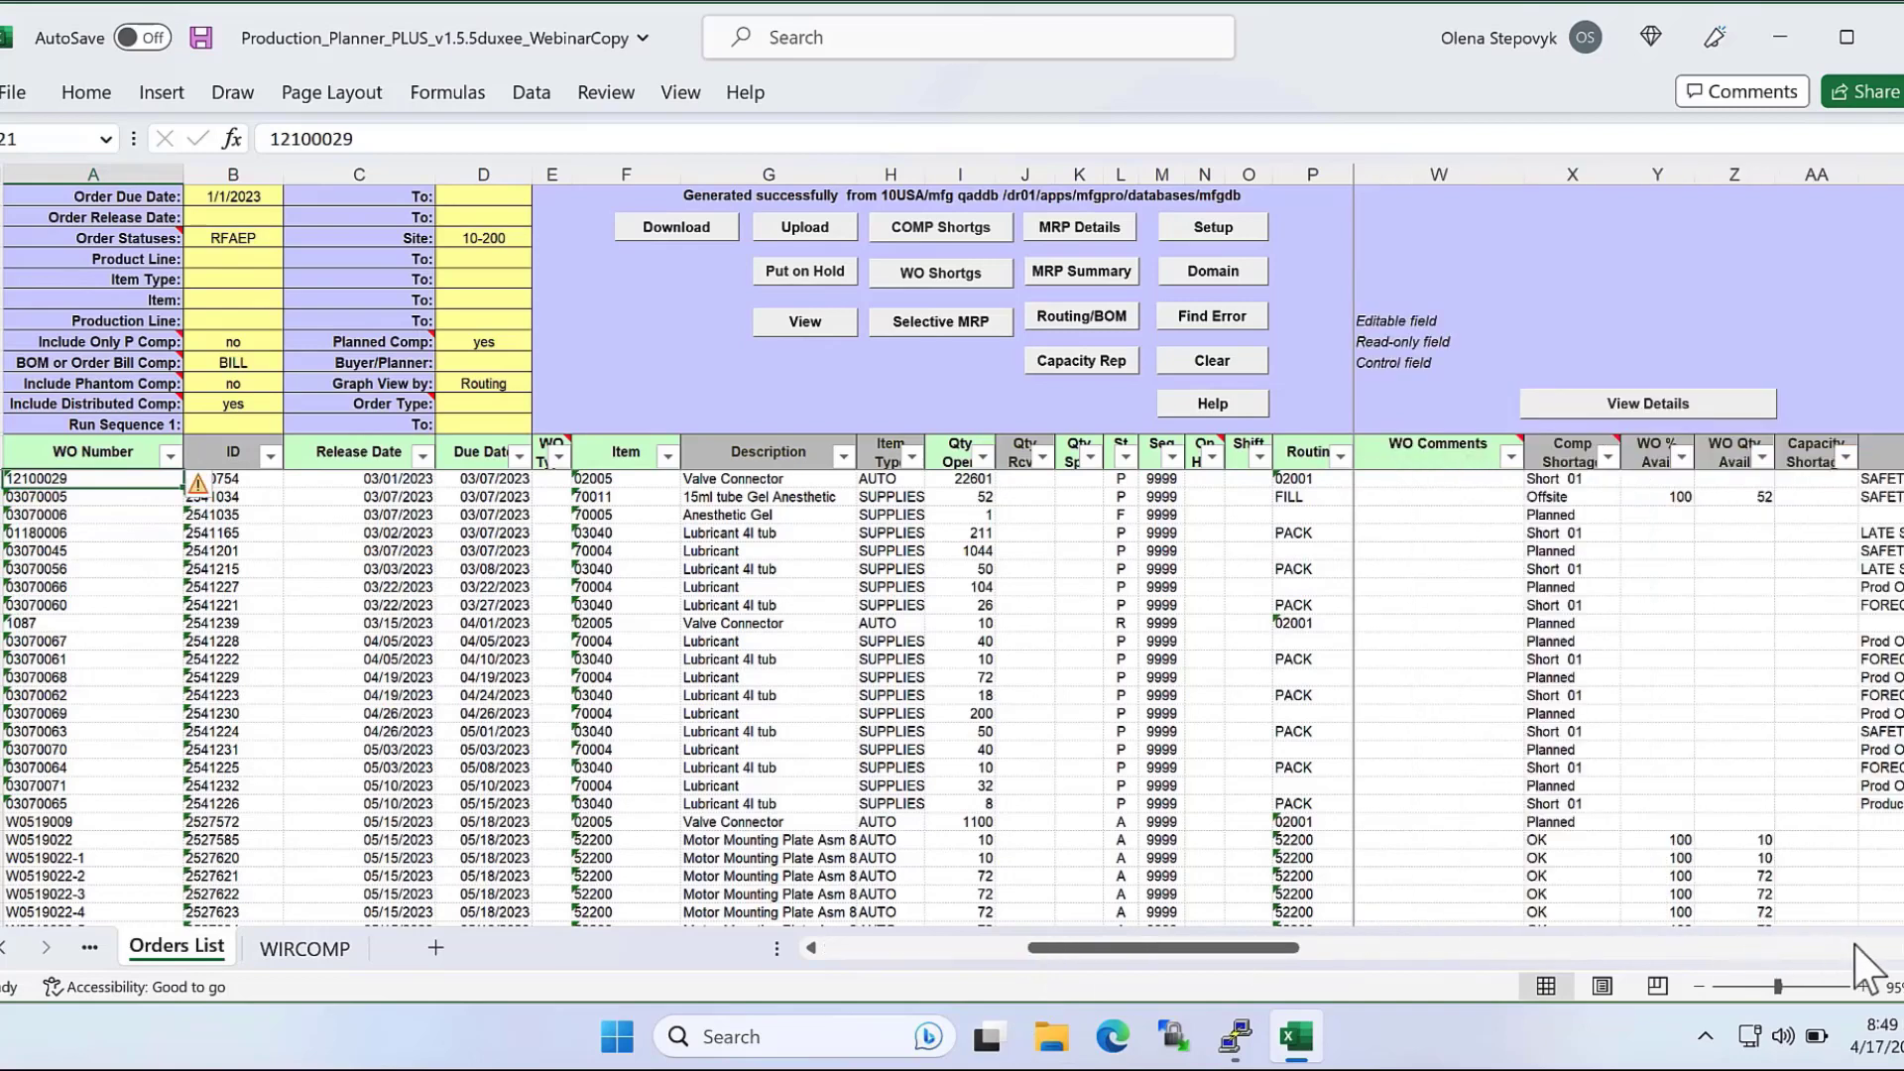
{"action": "left_click_drag", "start_coordinate": [1556, 495], "coordinate": [1545, 927]}
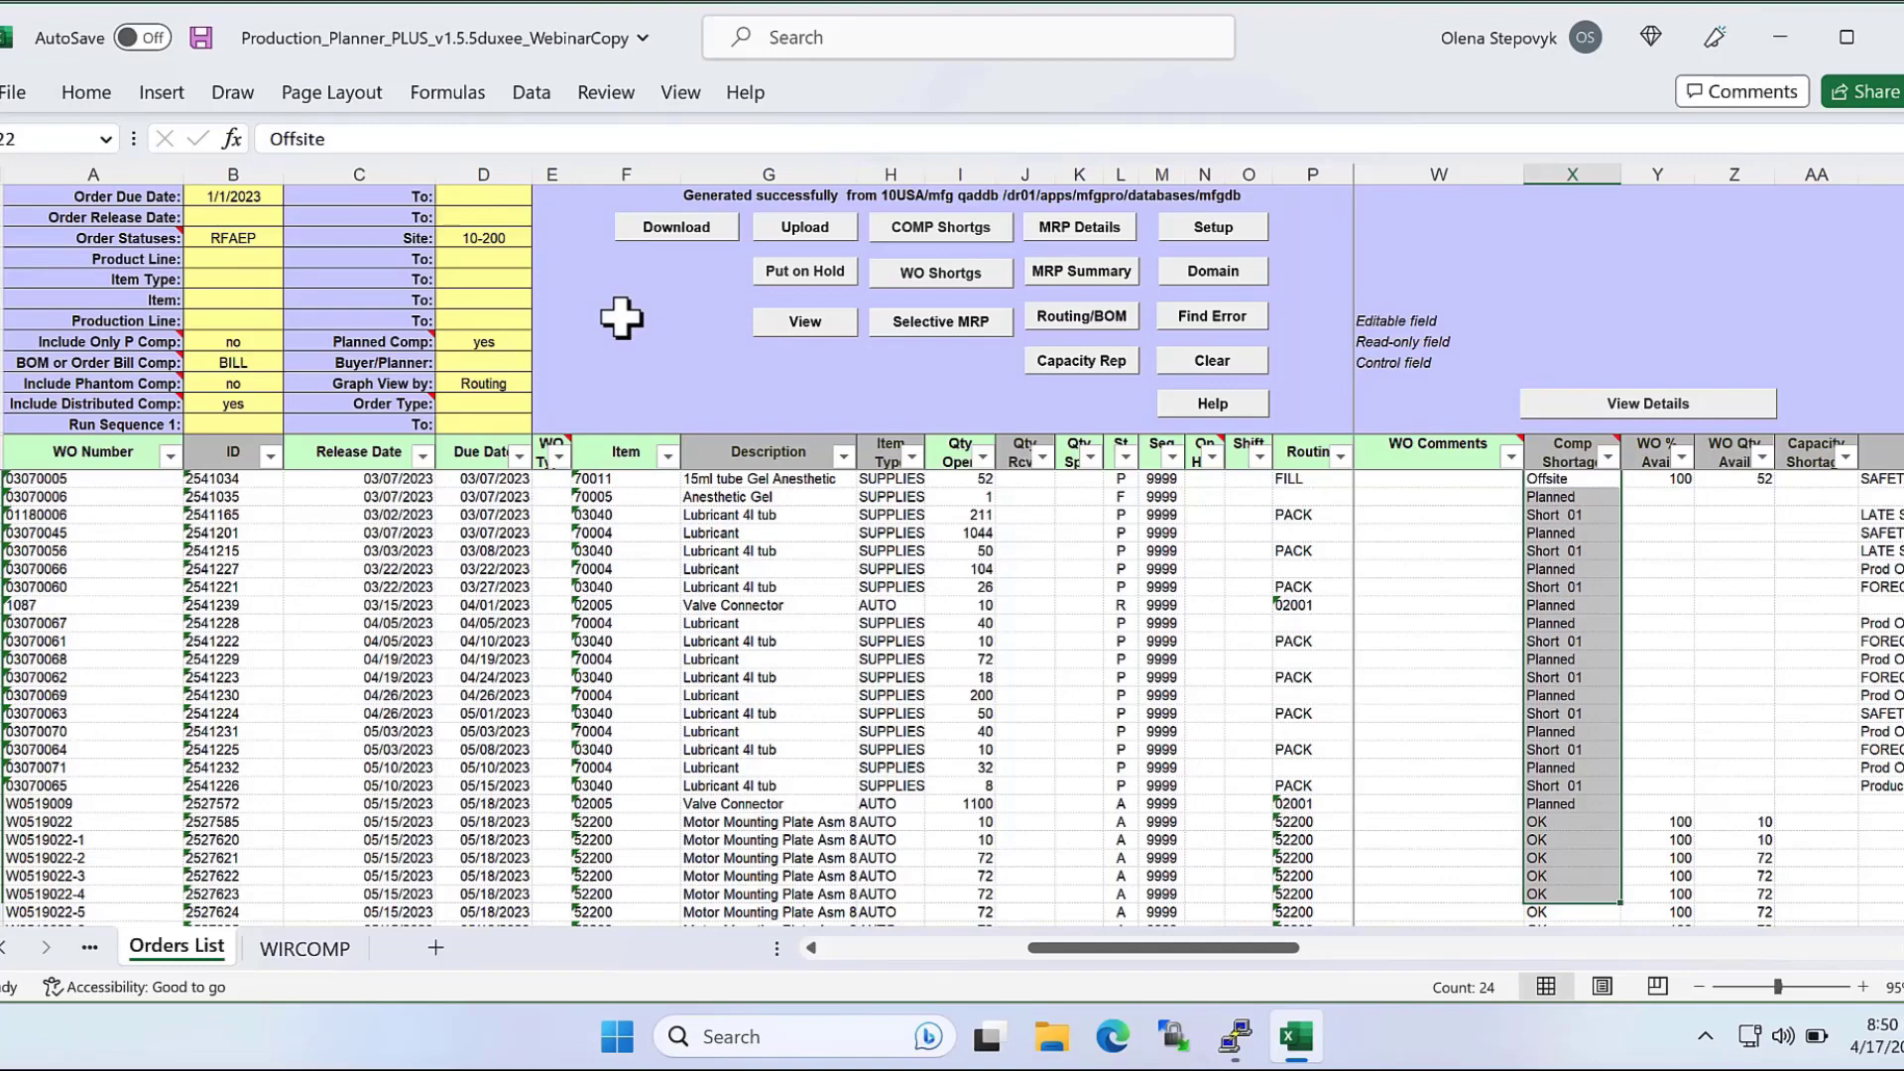
Generate the work center capacity report and review its work center, date, required run time and capacity columns.
{"action": "left_click", "coordinate": [1050, 361]}
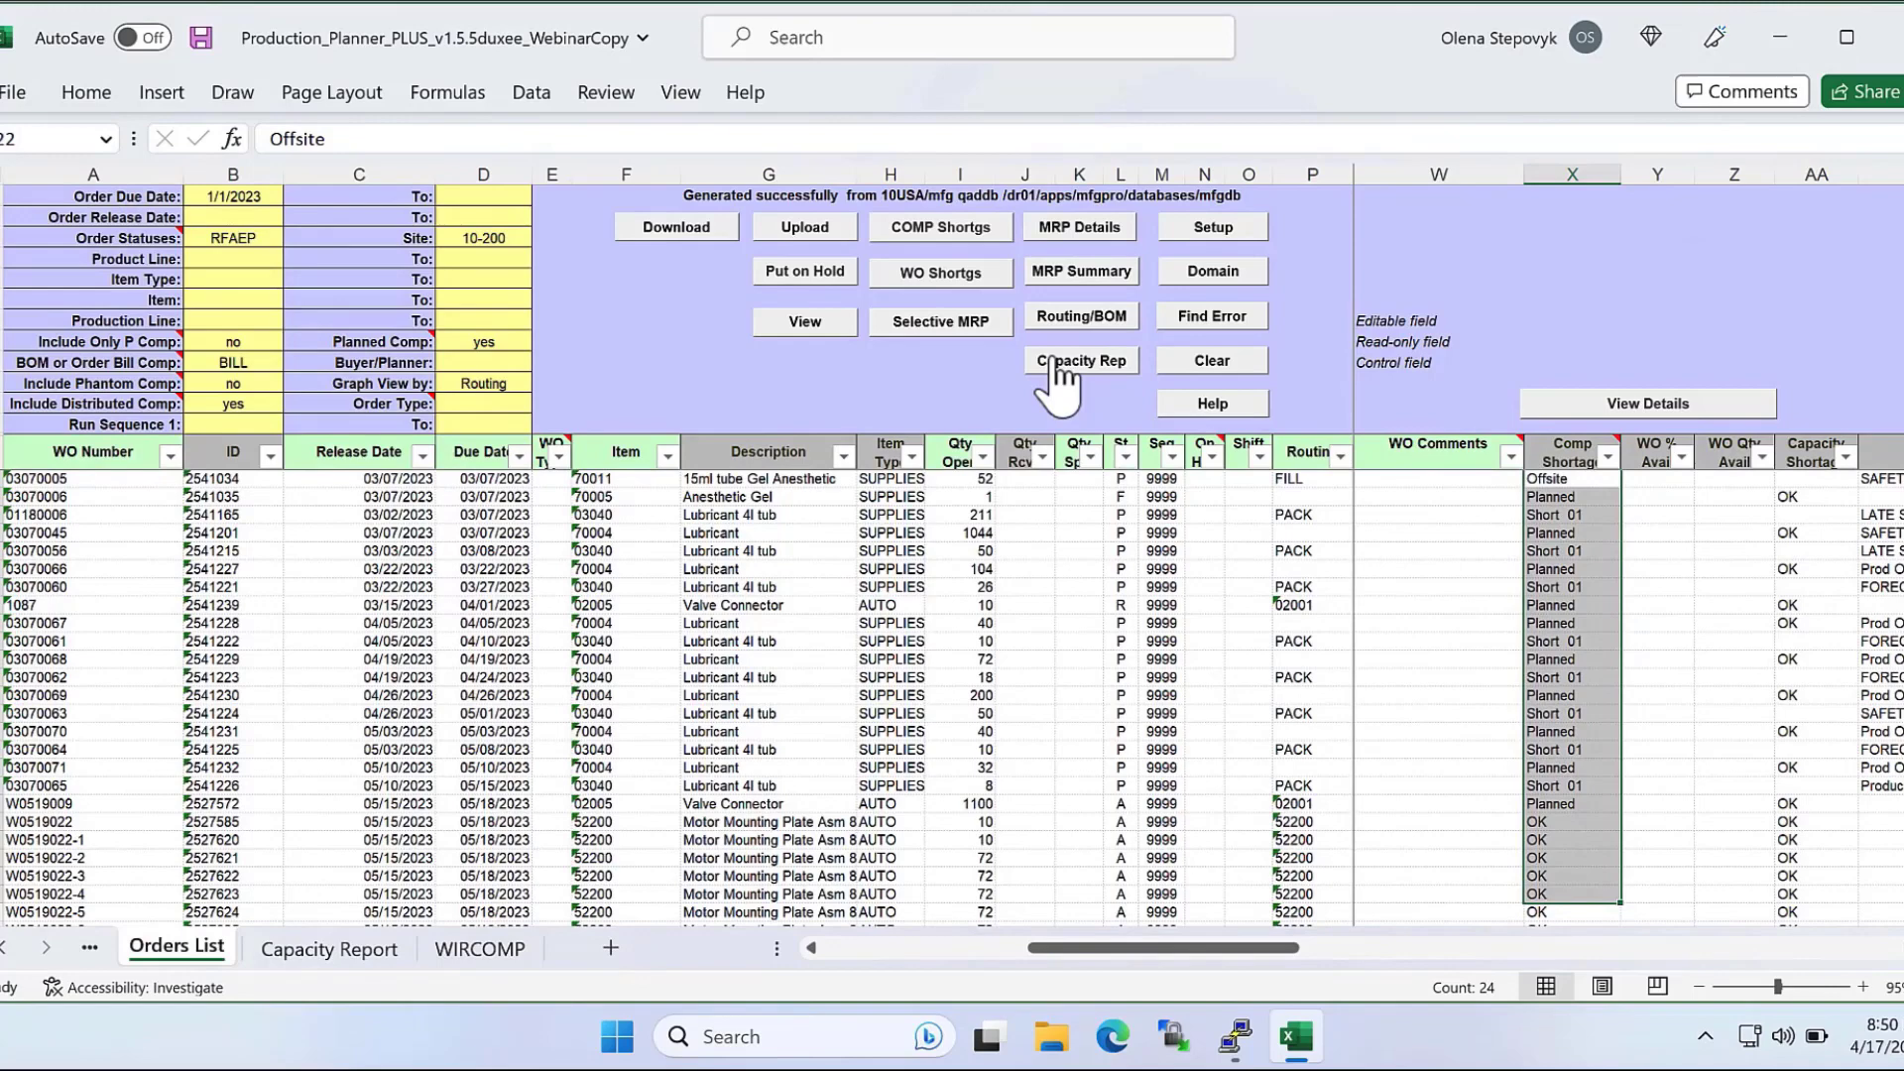
{"action": "left_click", "coordinate": [342, 951]}
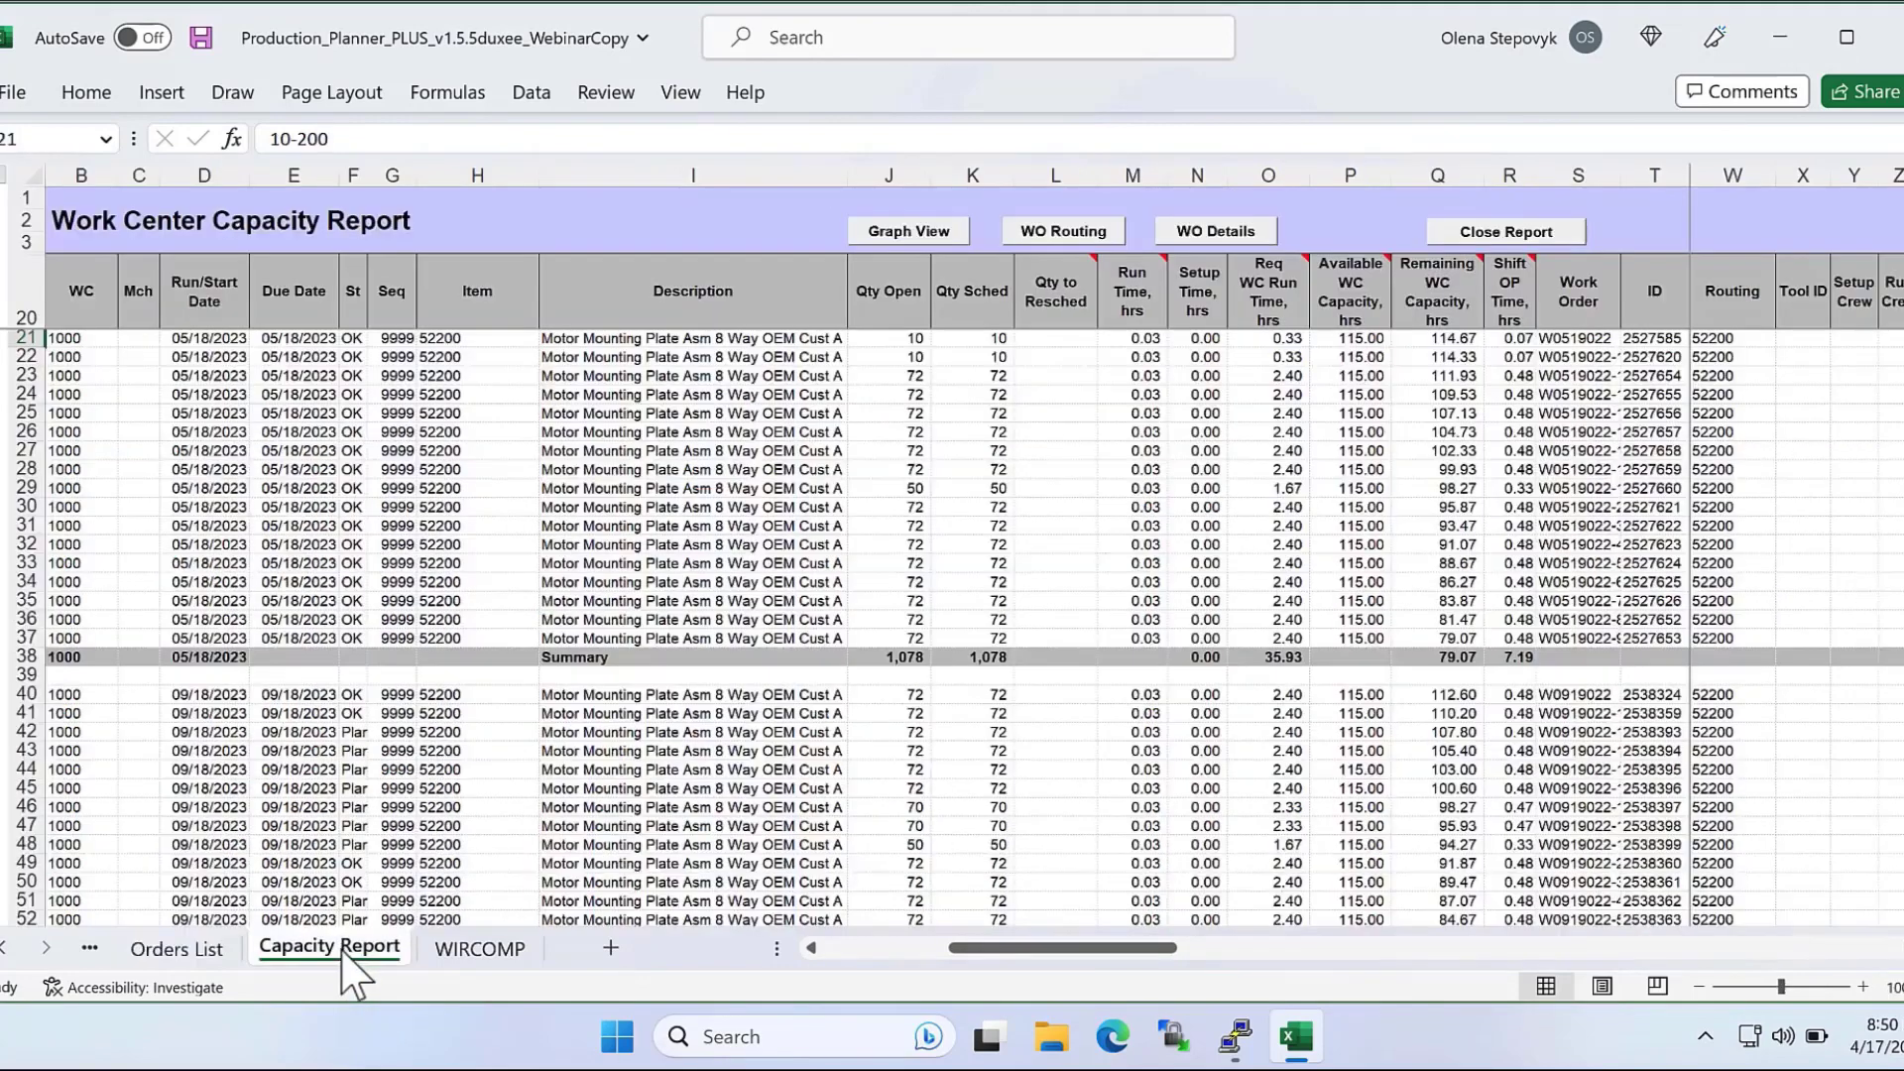
{"action": "left_click_drag", "start_coordinate": [84, 290], "coordinate": [319, 669]}
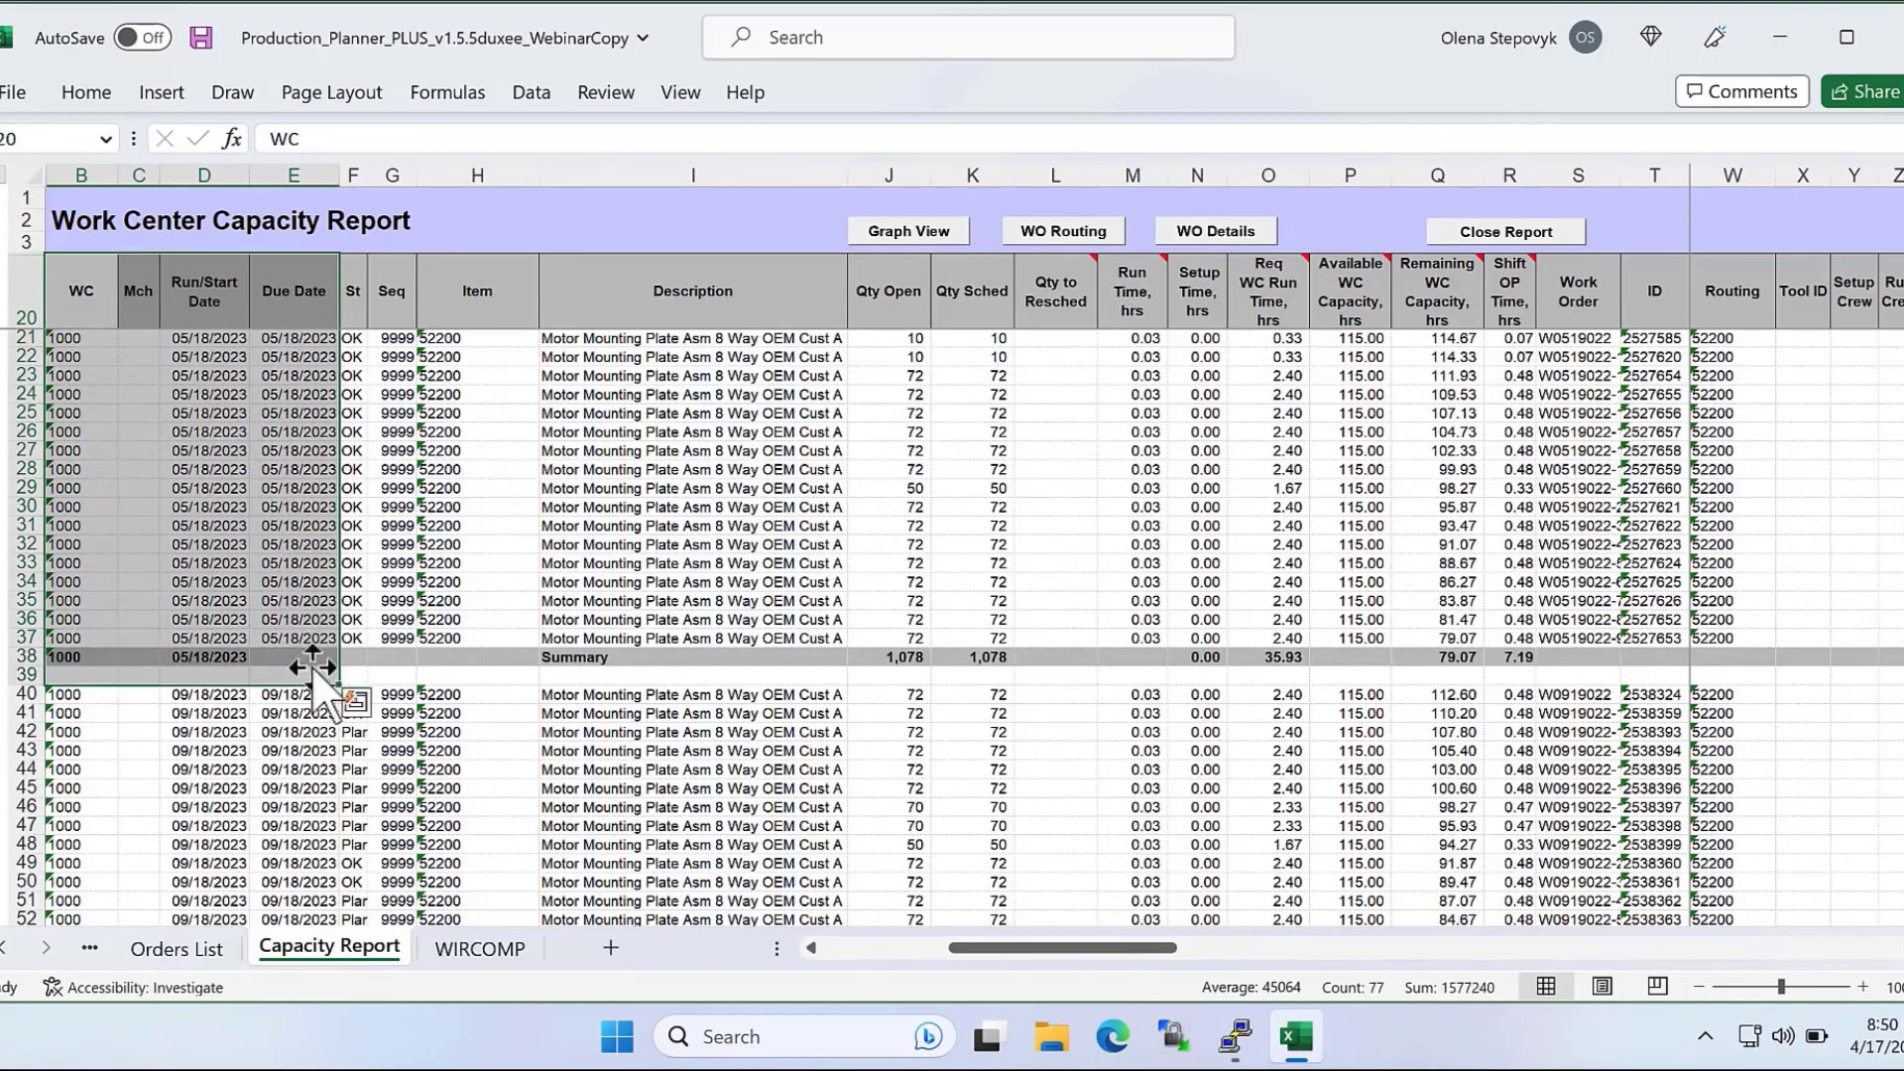
{"action": "left_click_drag", "start_coordinate": [1270, 289], "coordinate": [1497, 664]}
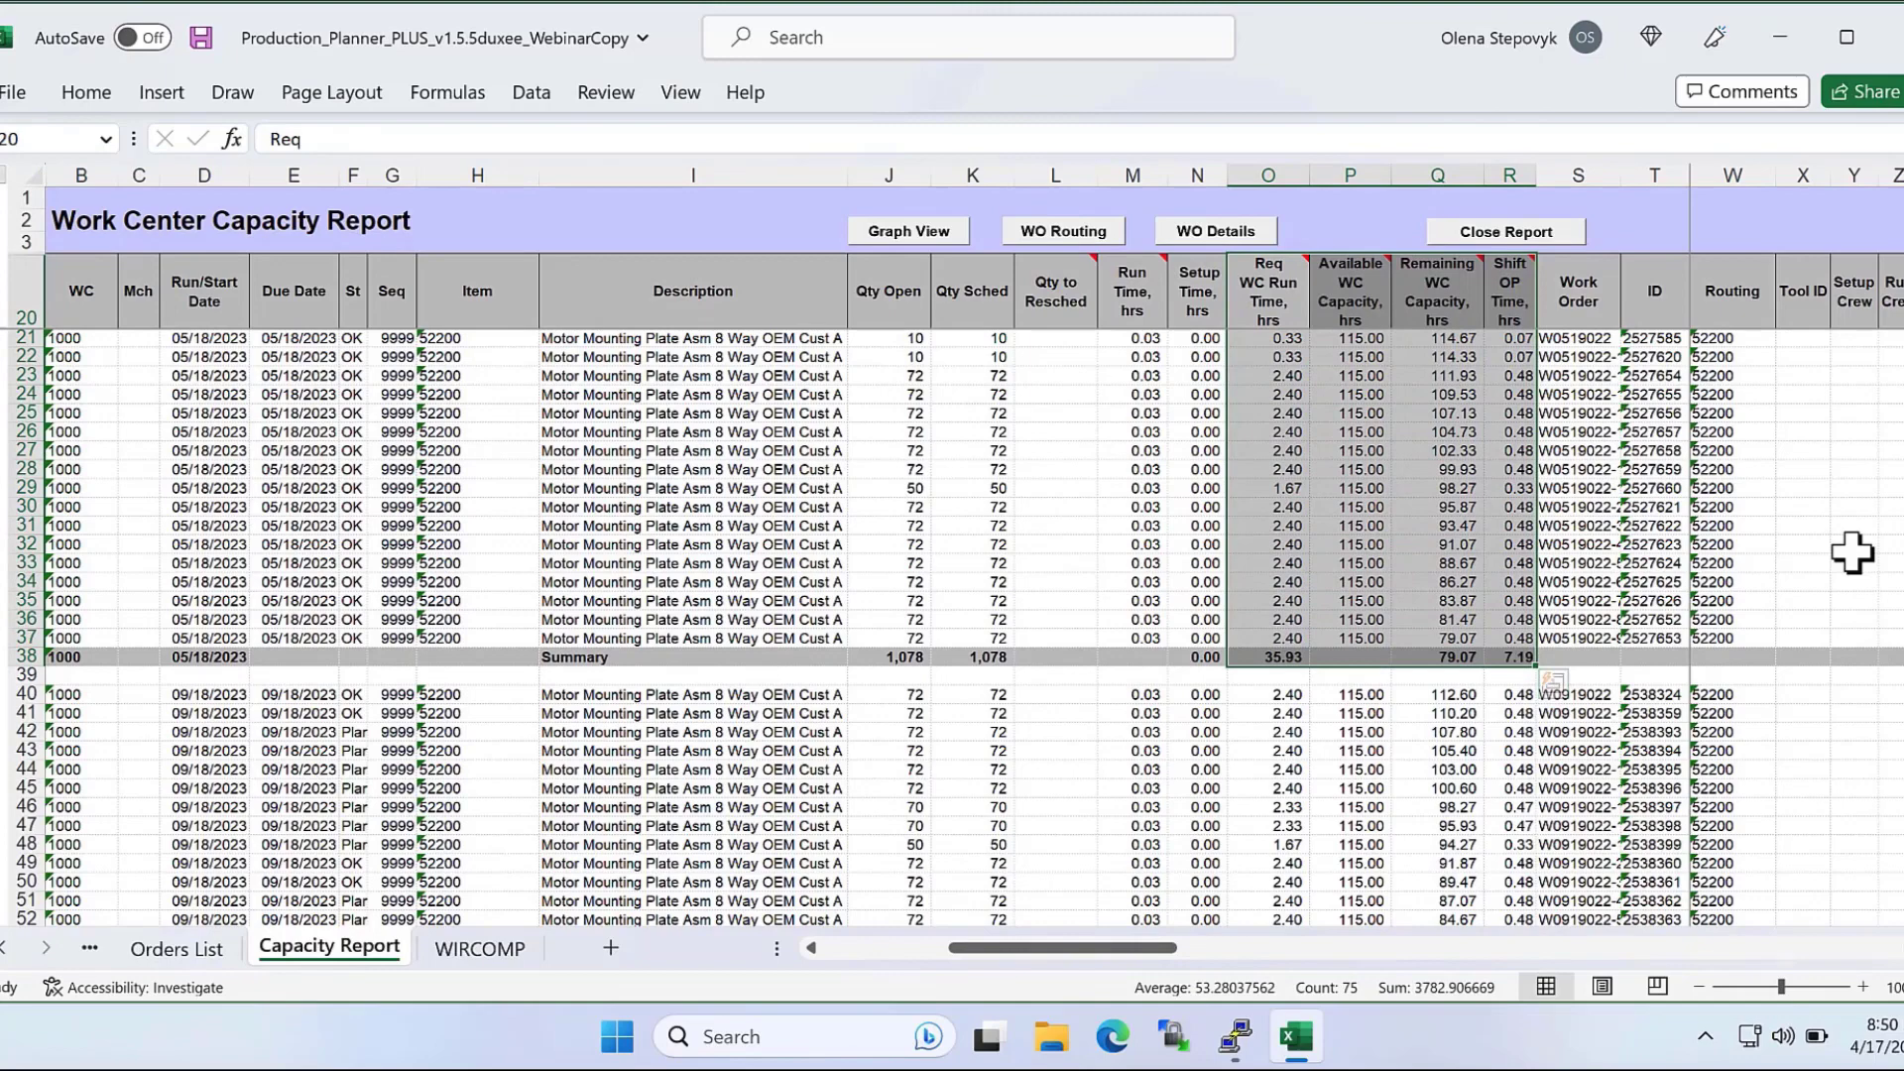
Return to the Orders List and review the MRP Messages column.
{"action": "left_click", "coordinate": [179, 950]}
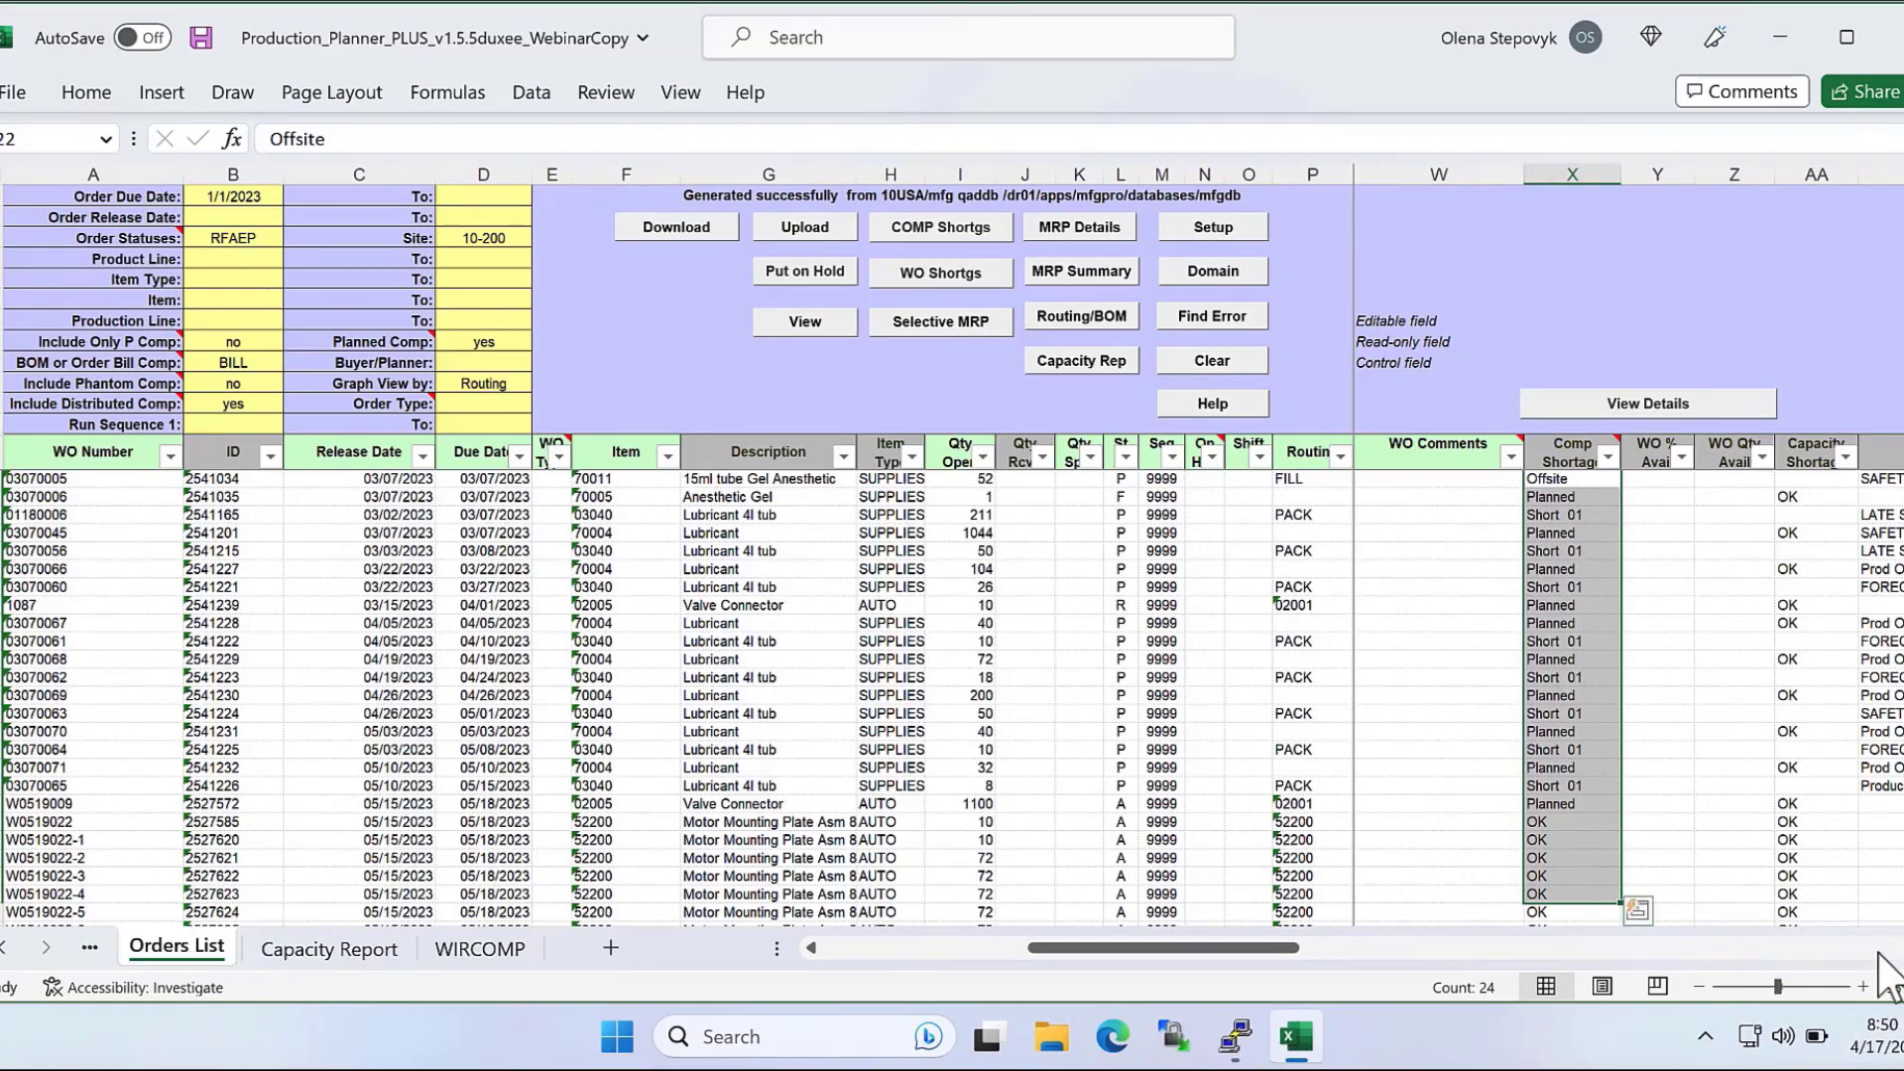
{"action": "scroll", "coordinate": [1889, 977], "scroll_direction": "right", "scroll_amount": 3}
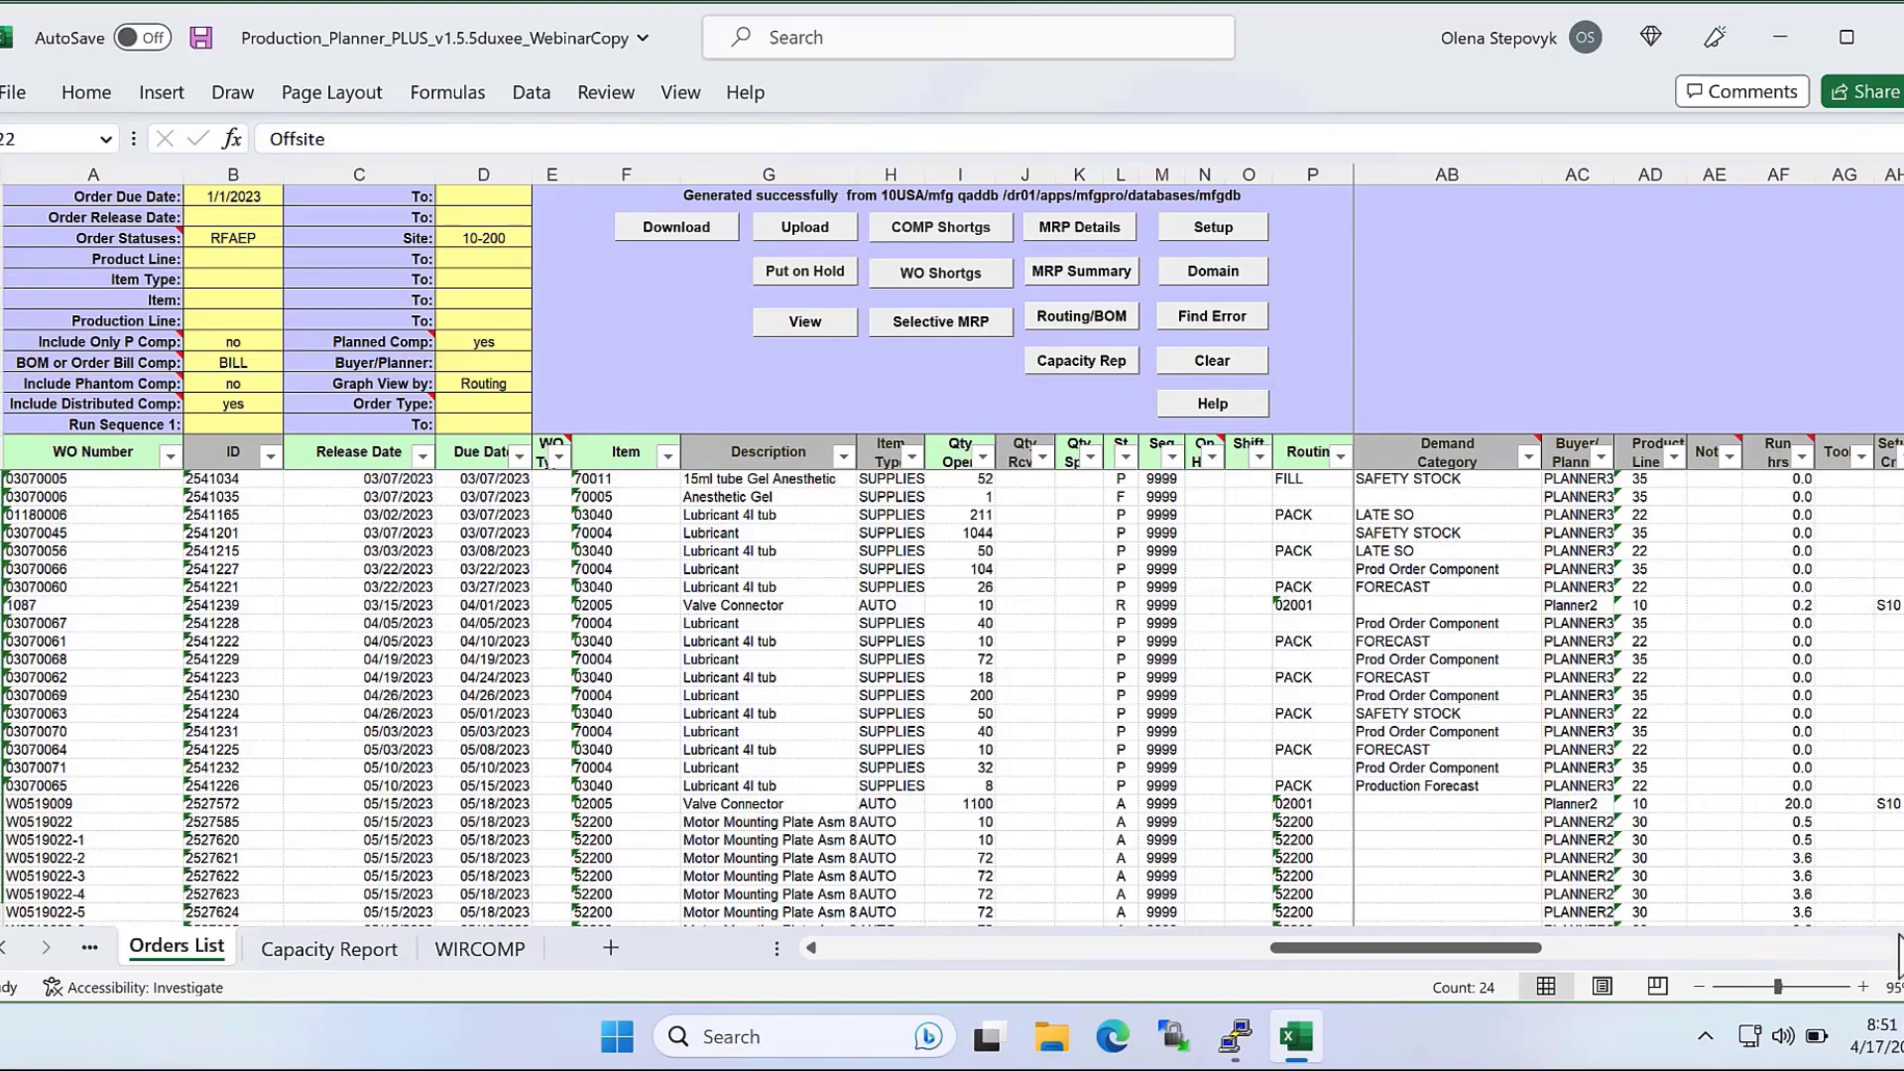
{"action": "scroll", "coordinate": [1877, 952], "scroll_direction": "right", "scroll_amount": 3}
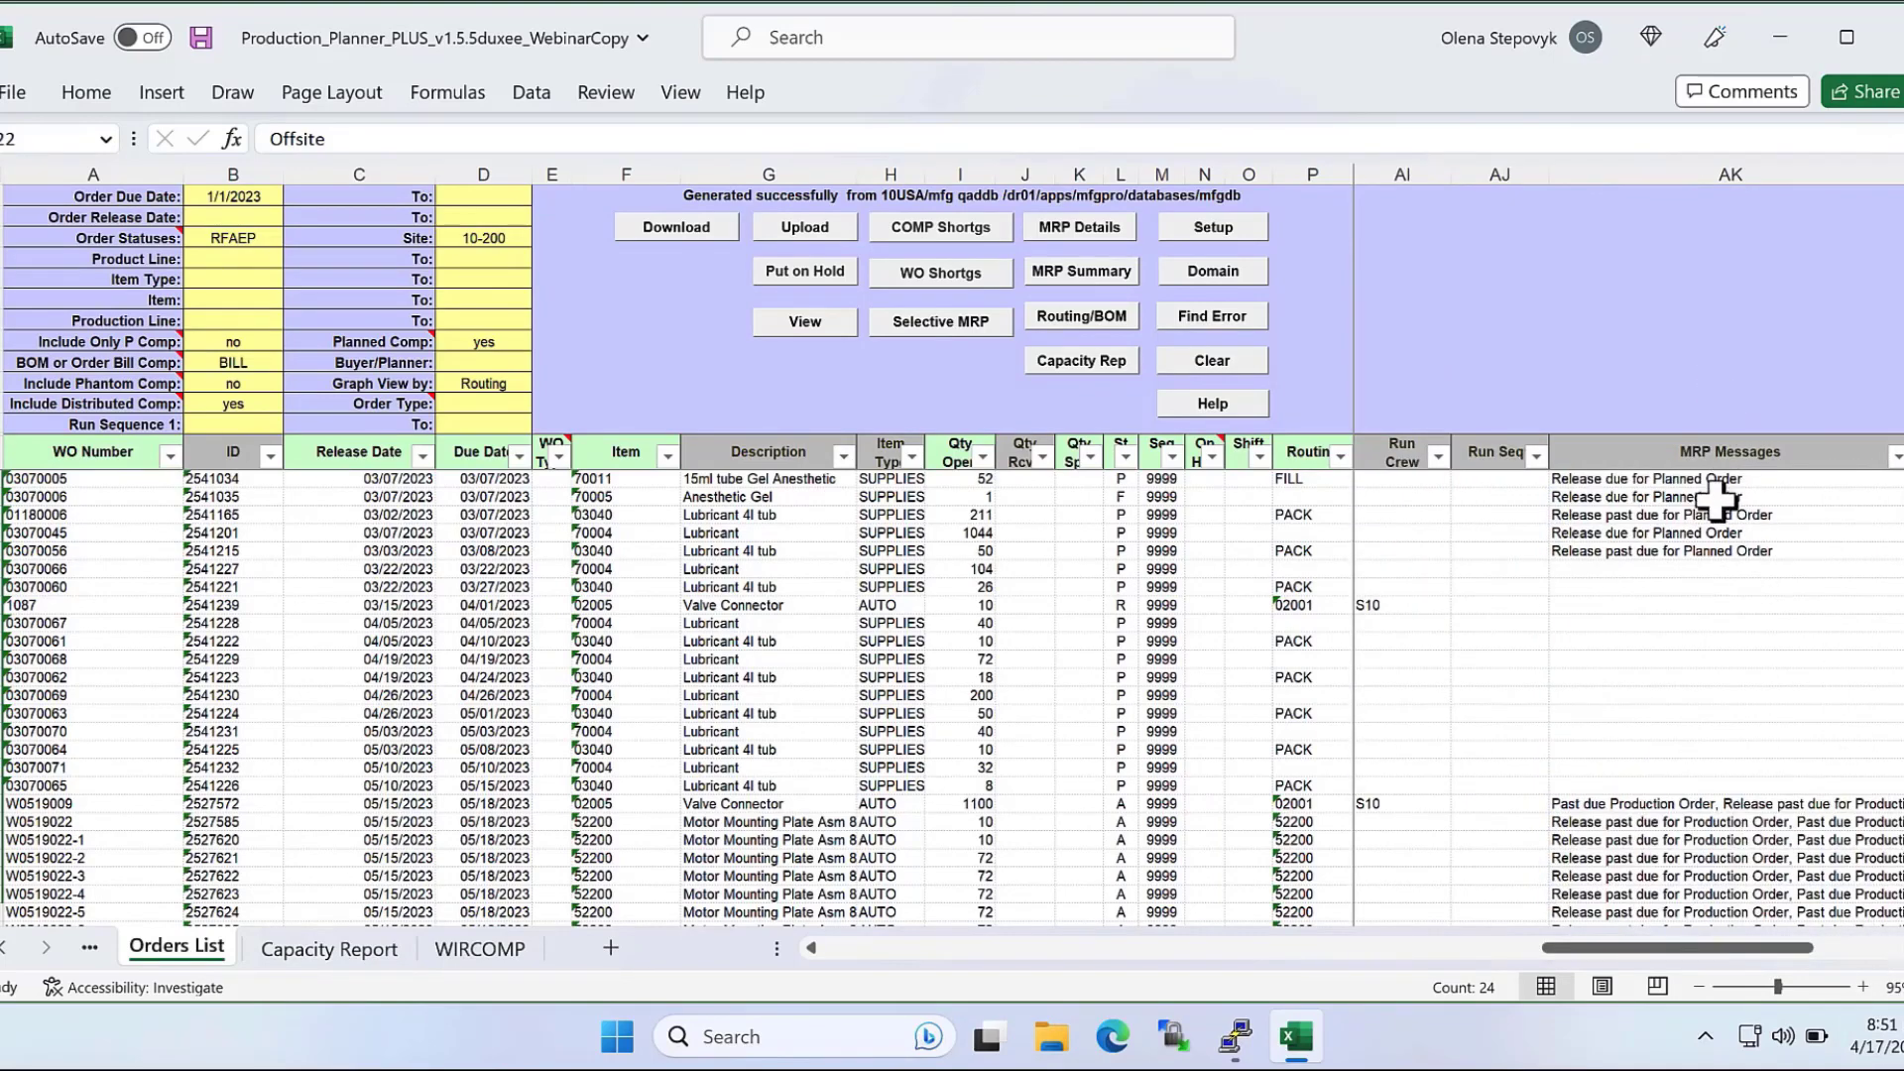
{"action": "left_click_drag", "start_coordinate": [1716, 480], "coordinate": [1725, 917]}
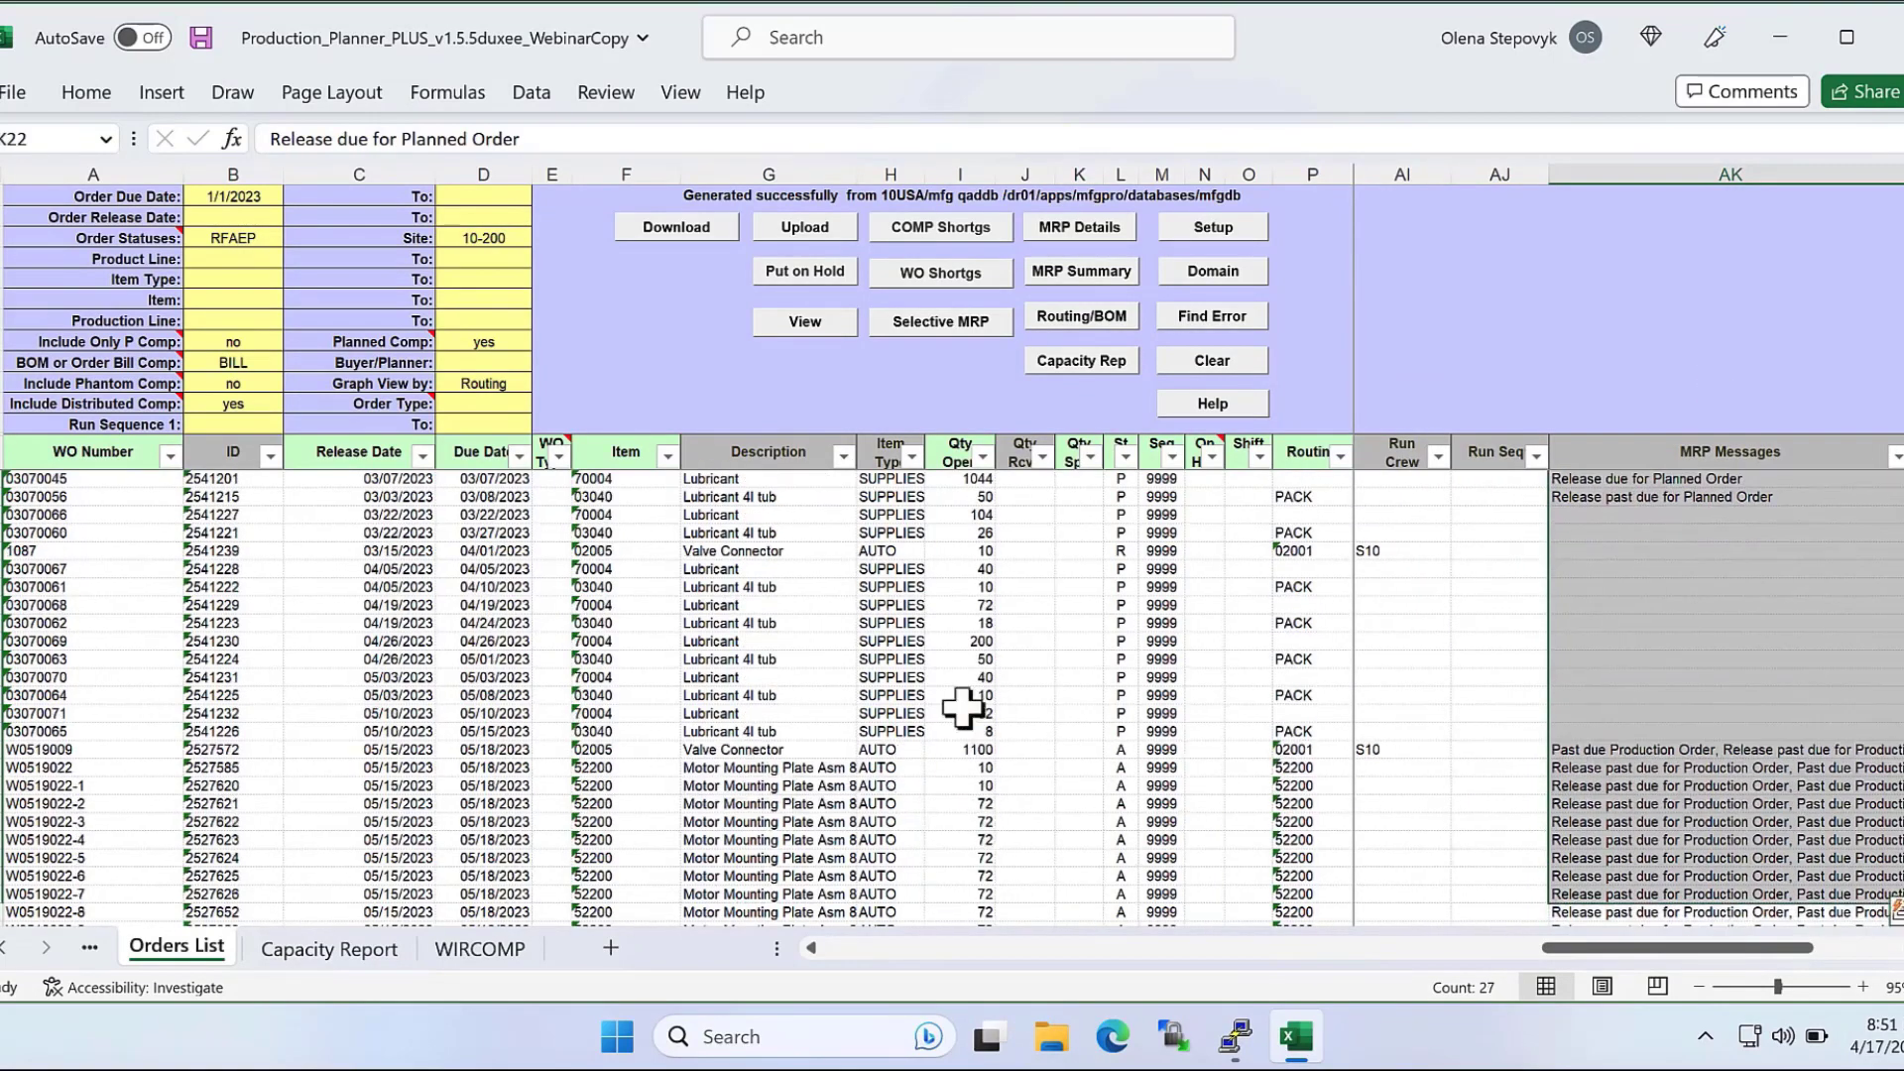
Filter the orders by the status column so that only status P is shown.
{"action": "left_click", "coordinate": [1124, 456]}
{"action": "left_click", "coordinate": [813, 573]}
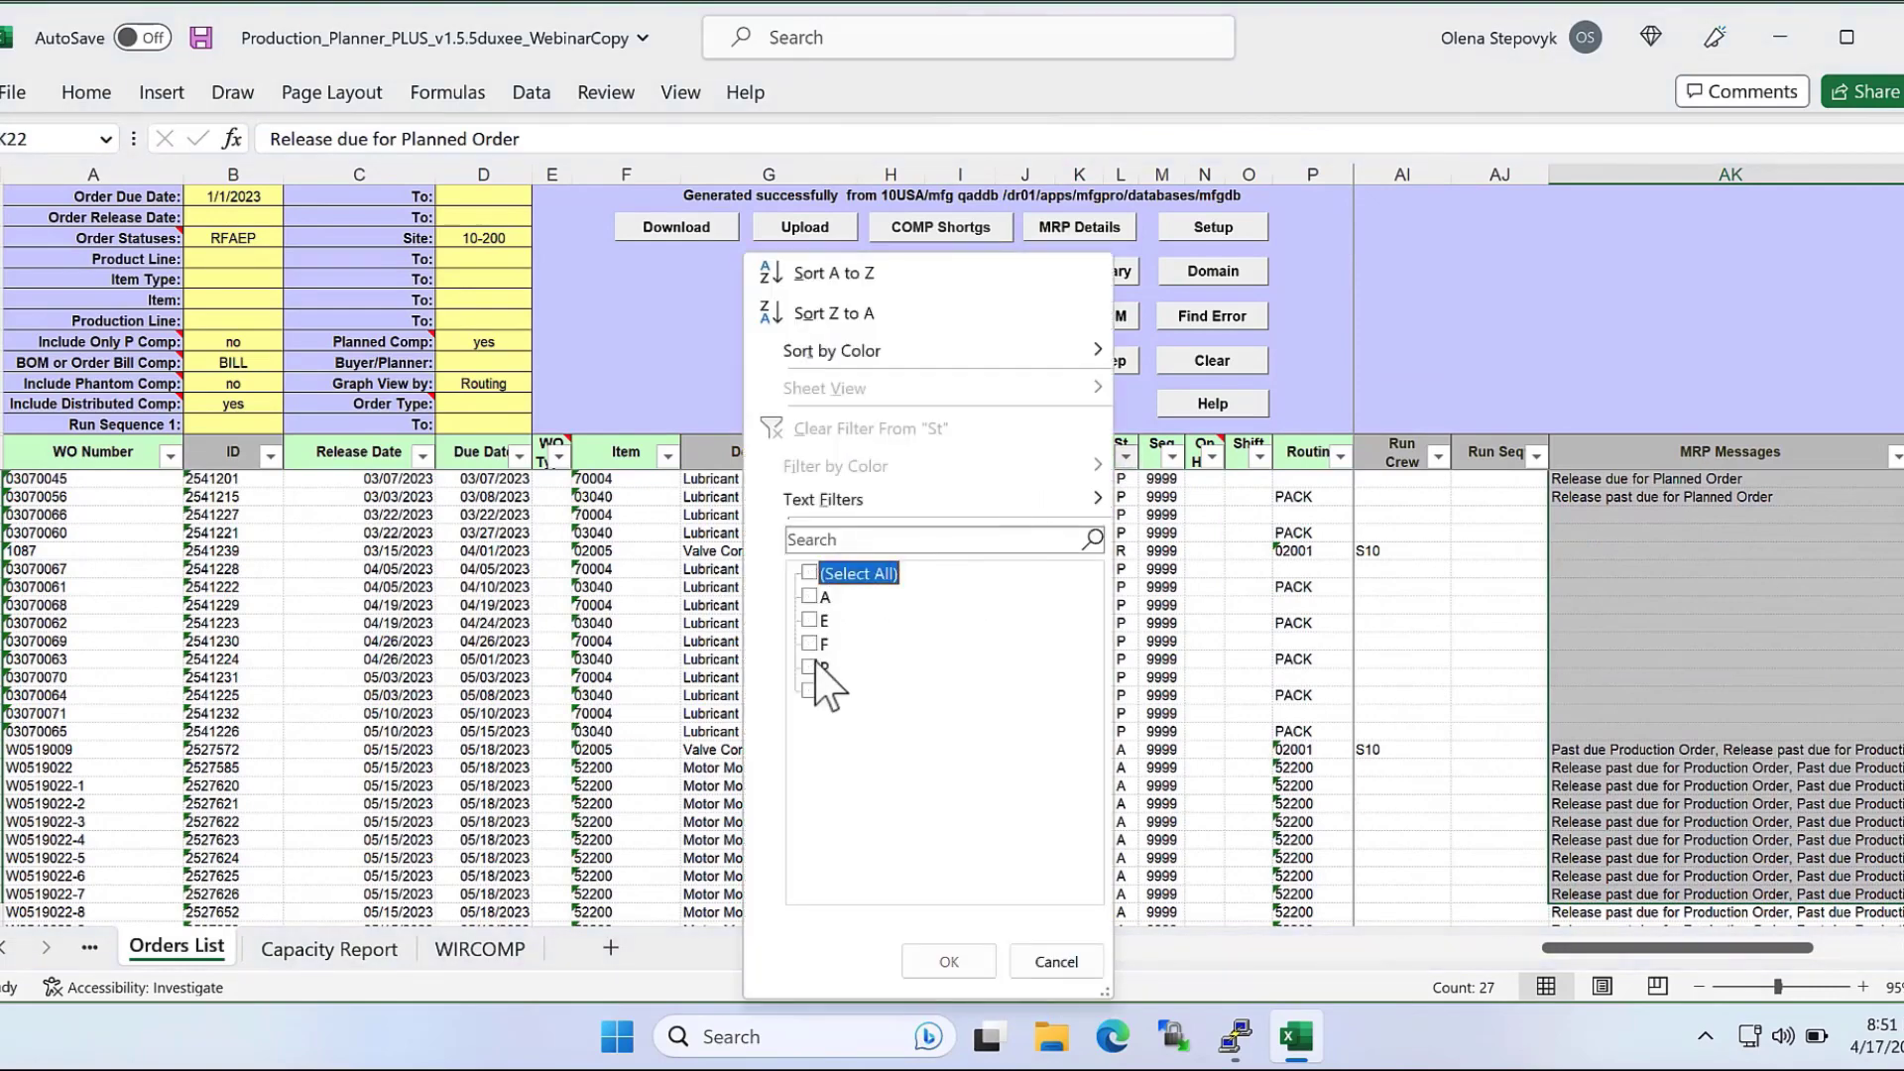
{"action": "left_click", "coordinate": [811, 668]}
{"action": "left_click", "coordinate": [949, 960]}
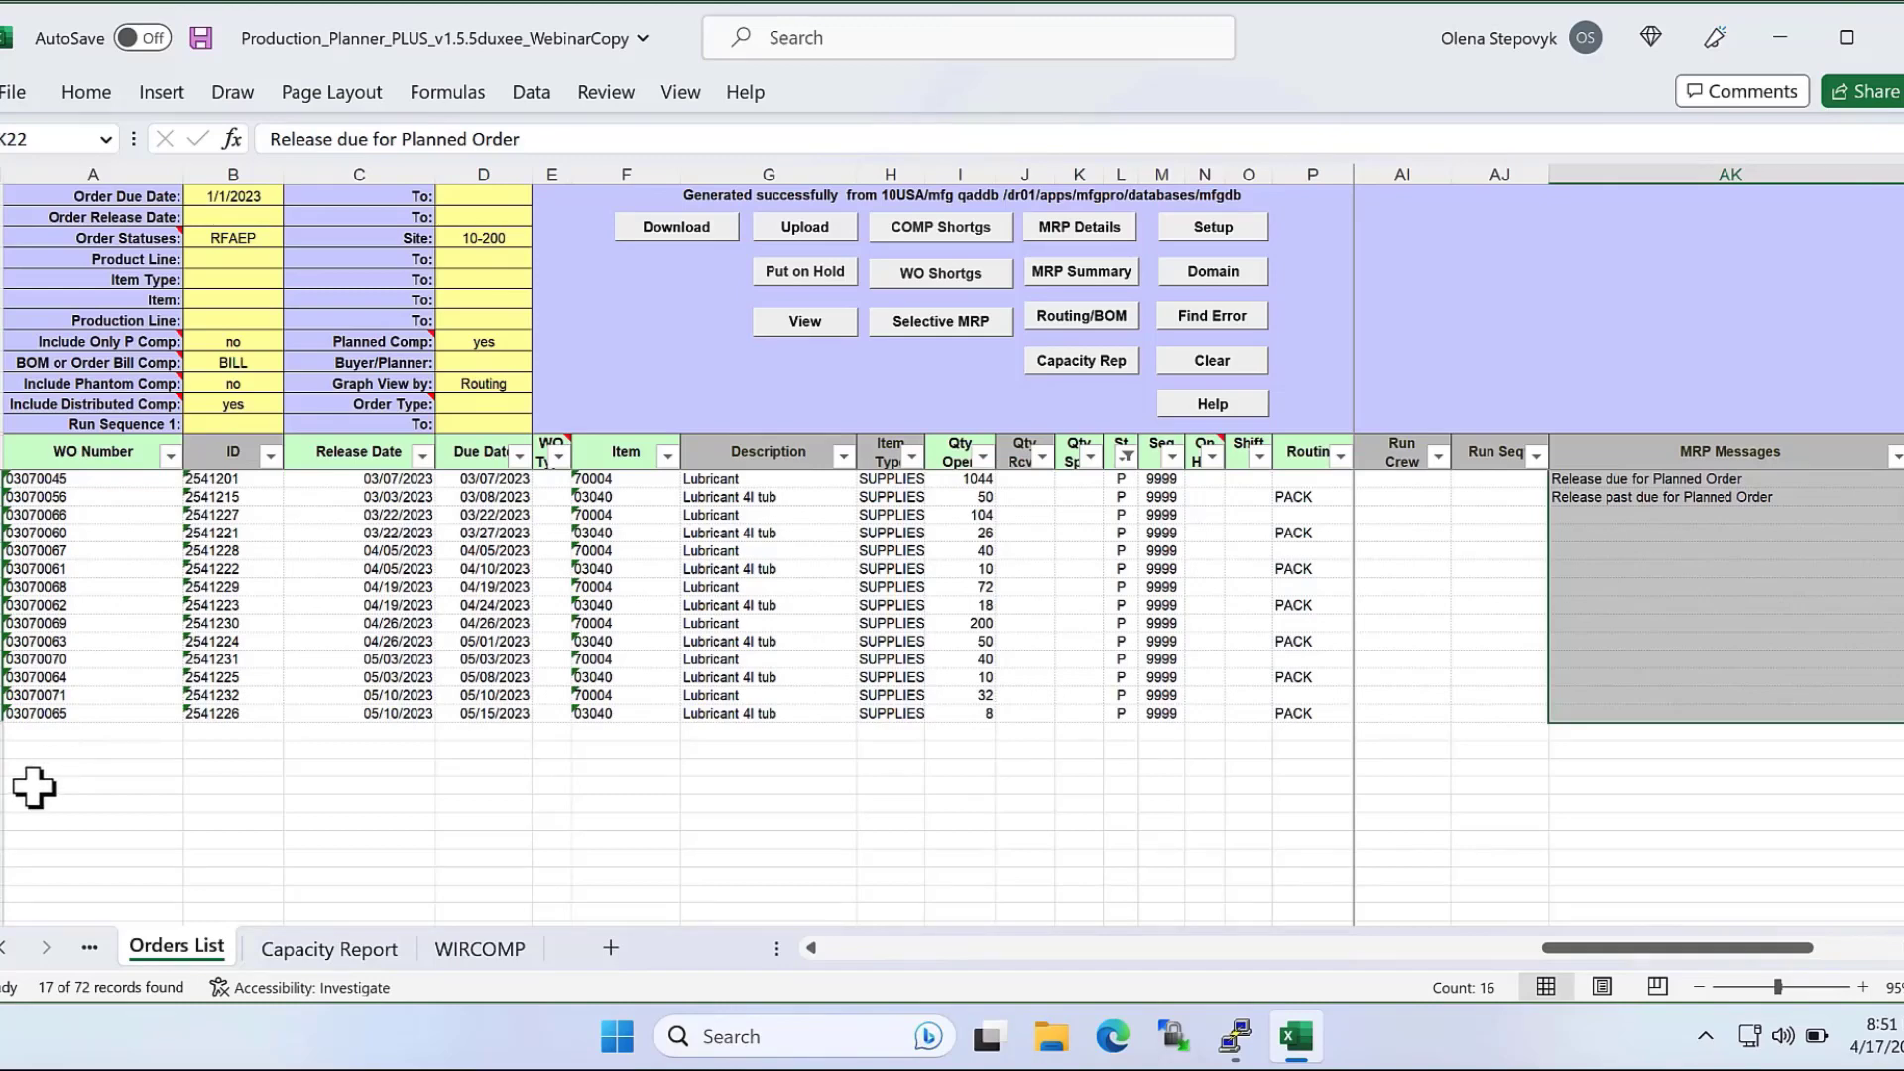
Run the MRP detail inquiry for the Lubricant 4l tub order with LATE SO demand, examine its forecast and sales order lines, and close the output.
{"action": "left_click", "coordinate": [1164, 946]}
{"action": "left_click", "coordinate": [815, 949]}
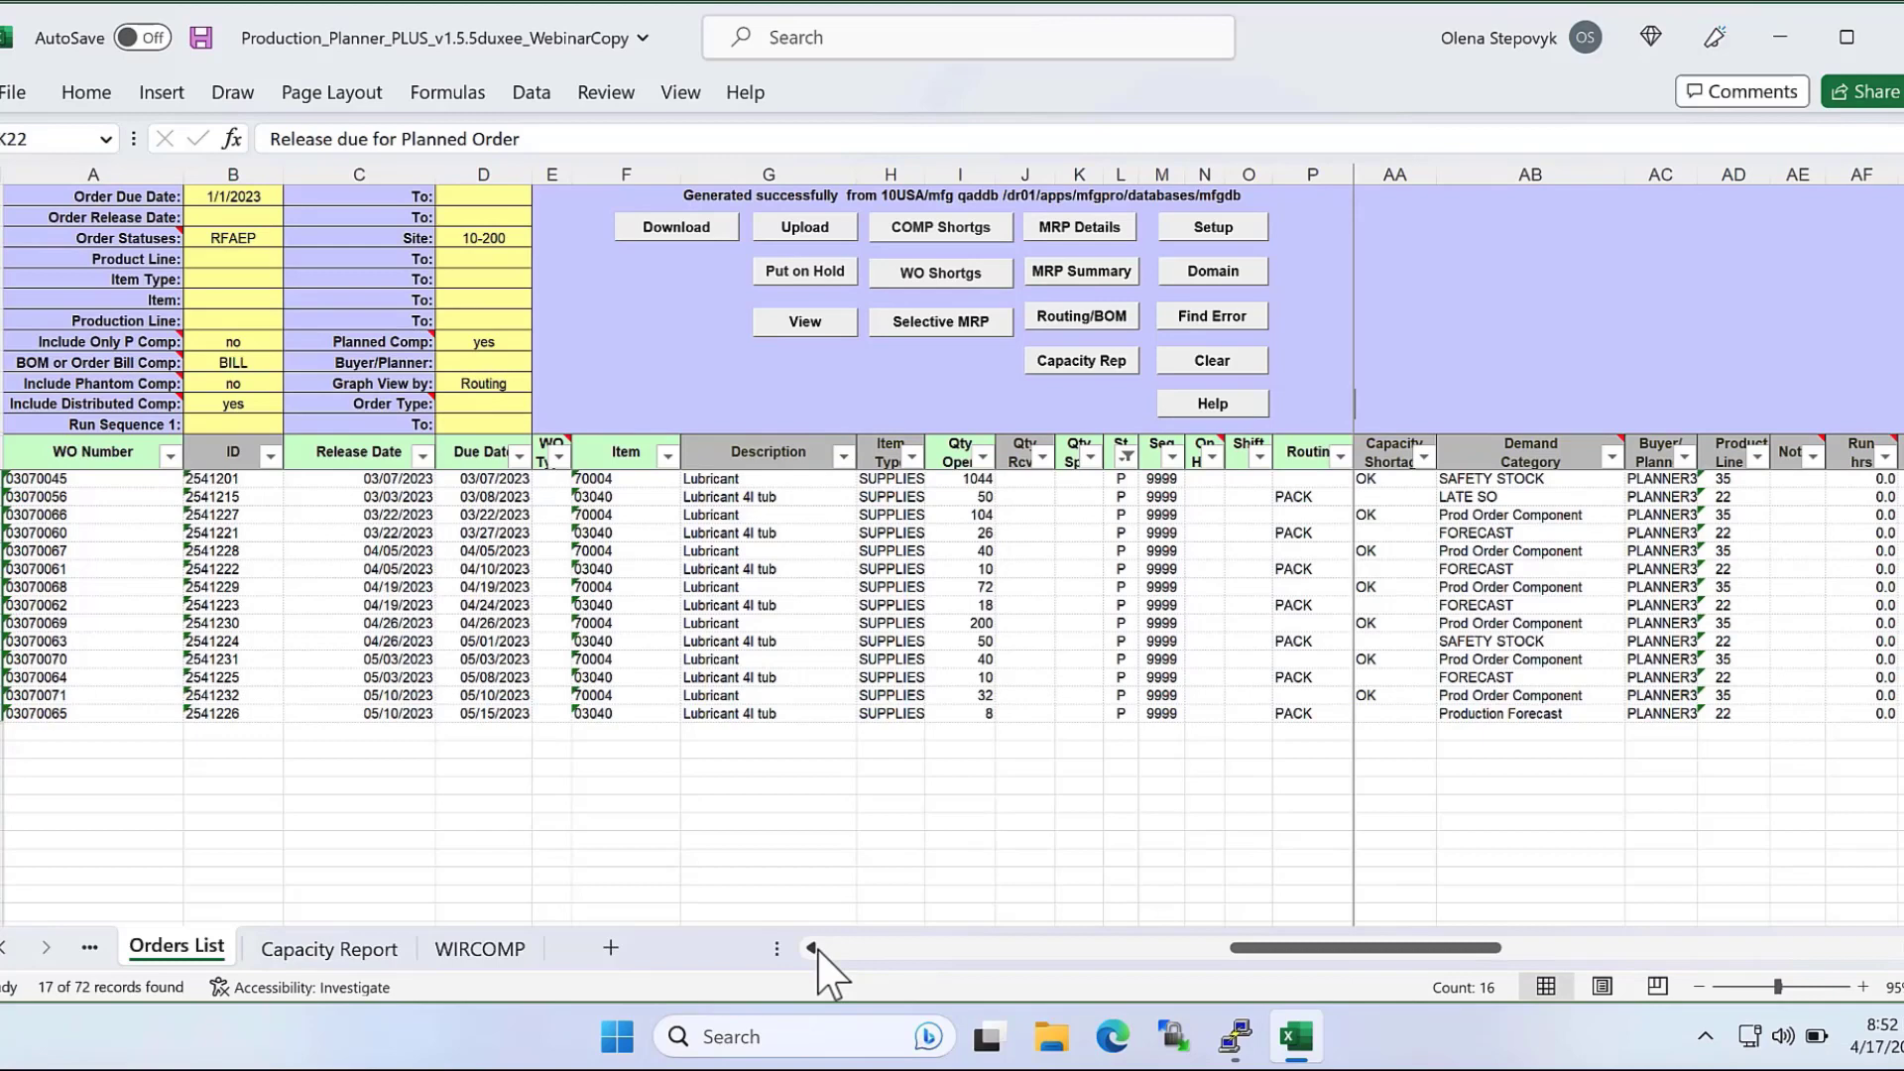
{"action": "left_click", "coordinate": [877, 497]}
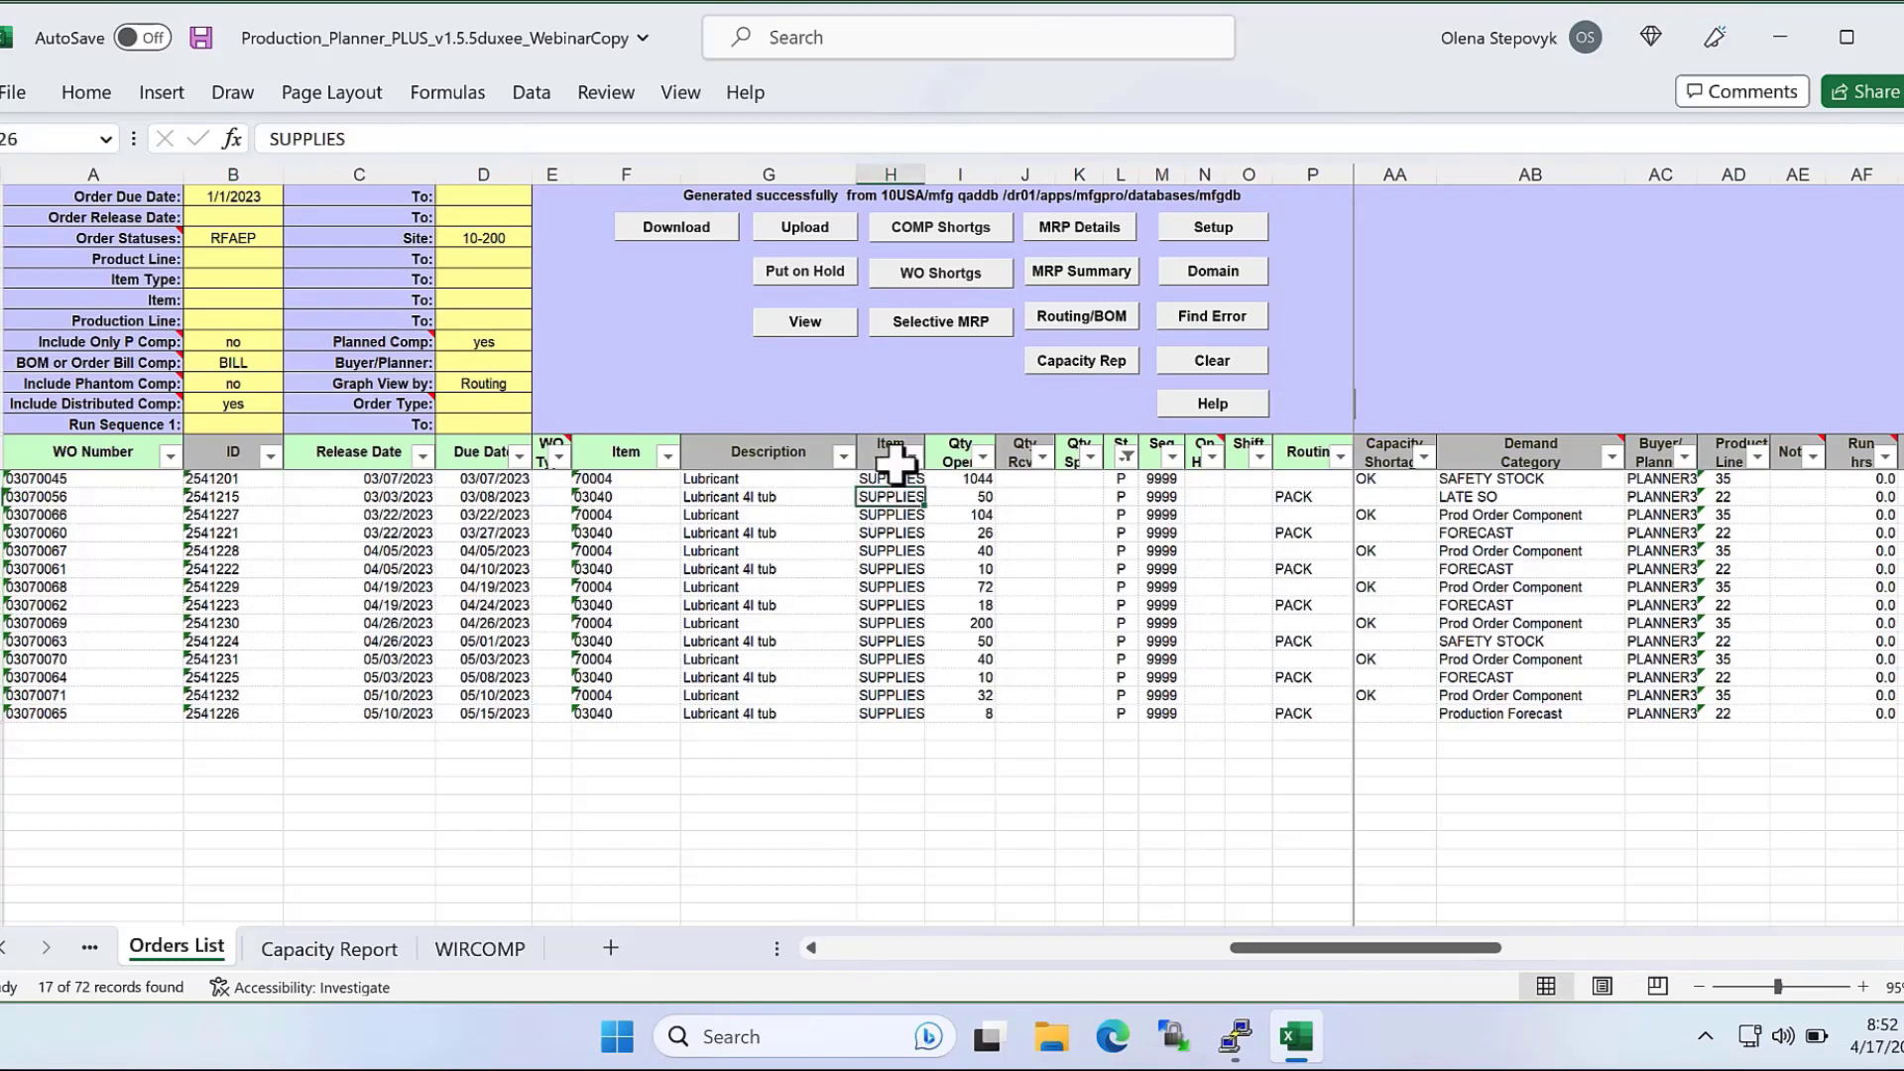
{"action": "left_click", "coordinate": [1064, 225]}
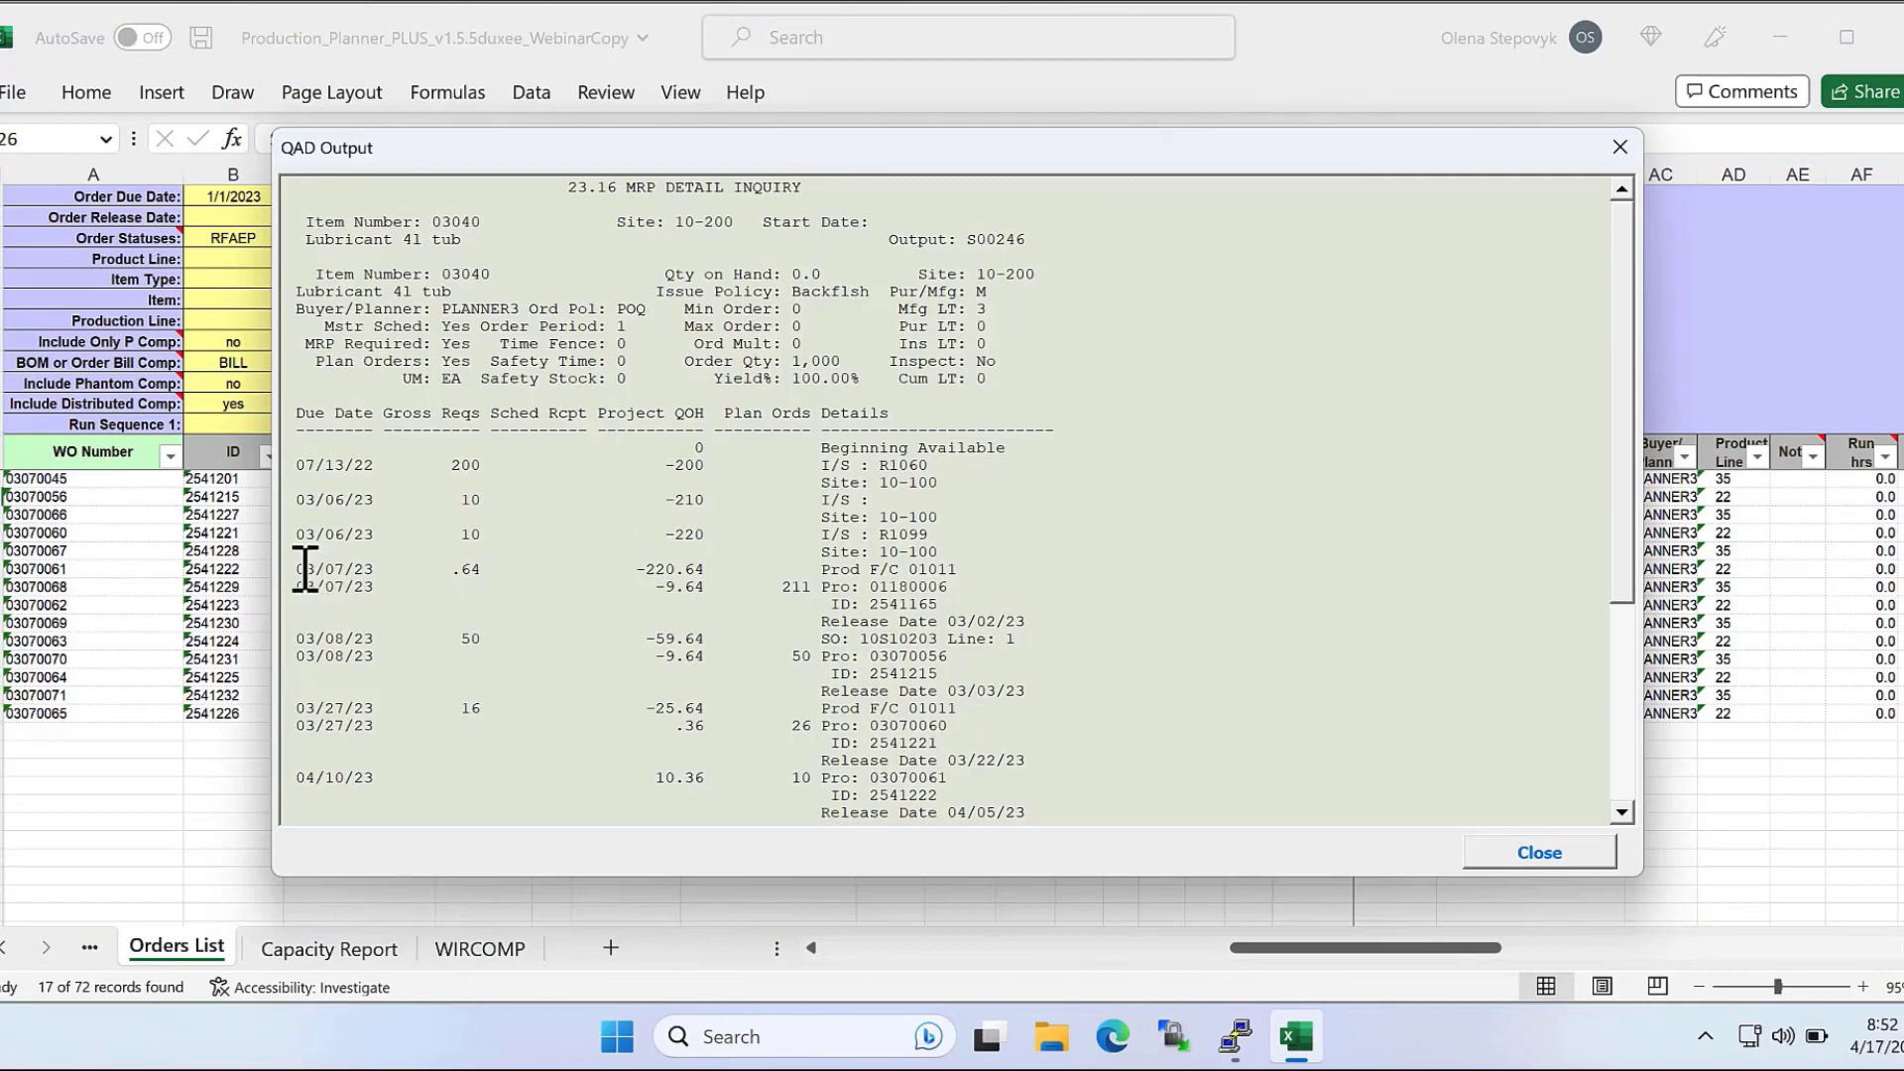
{"action": "left_click_drag", "start_coordinate": [306, 569], "coordinate": [954, 569]}
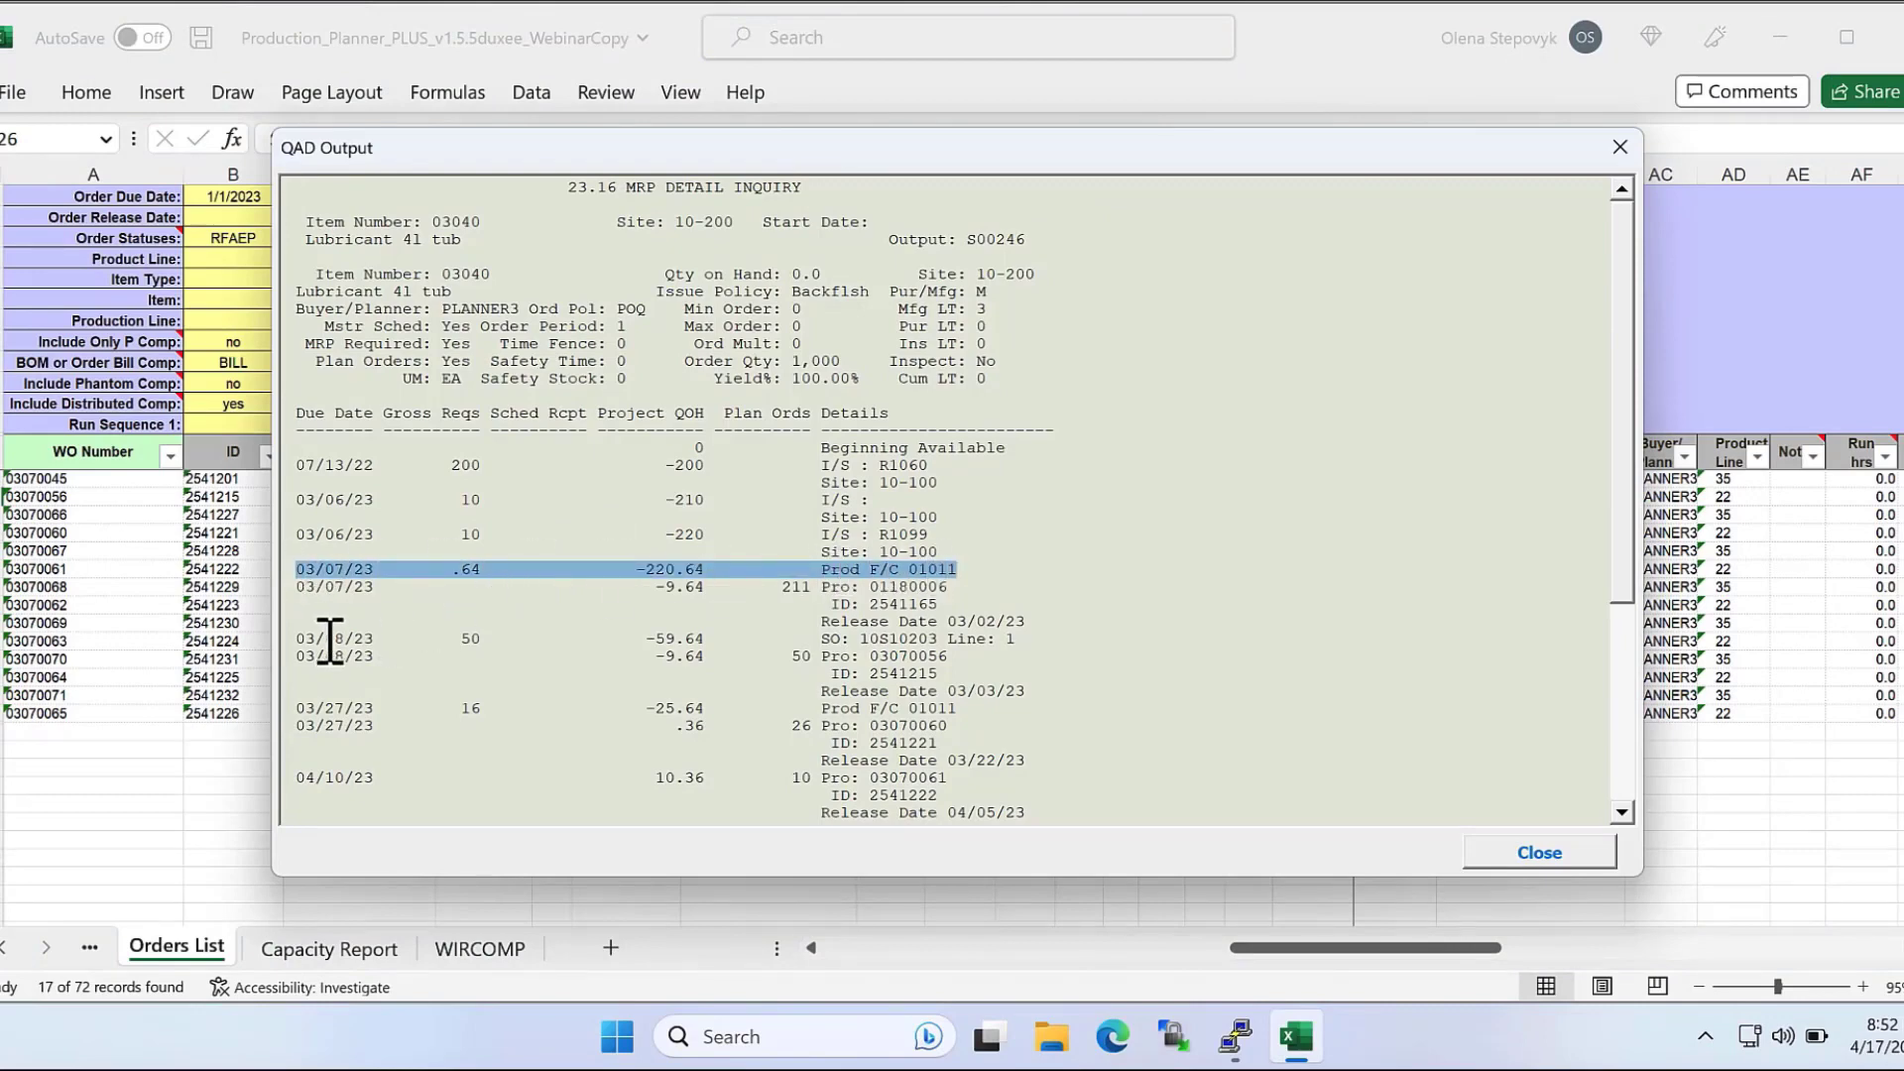
{"action": "left_click", "coordinate": [288, 643]}
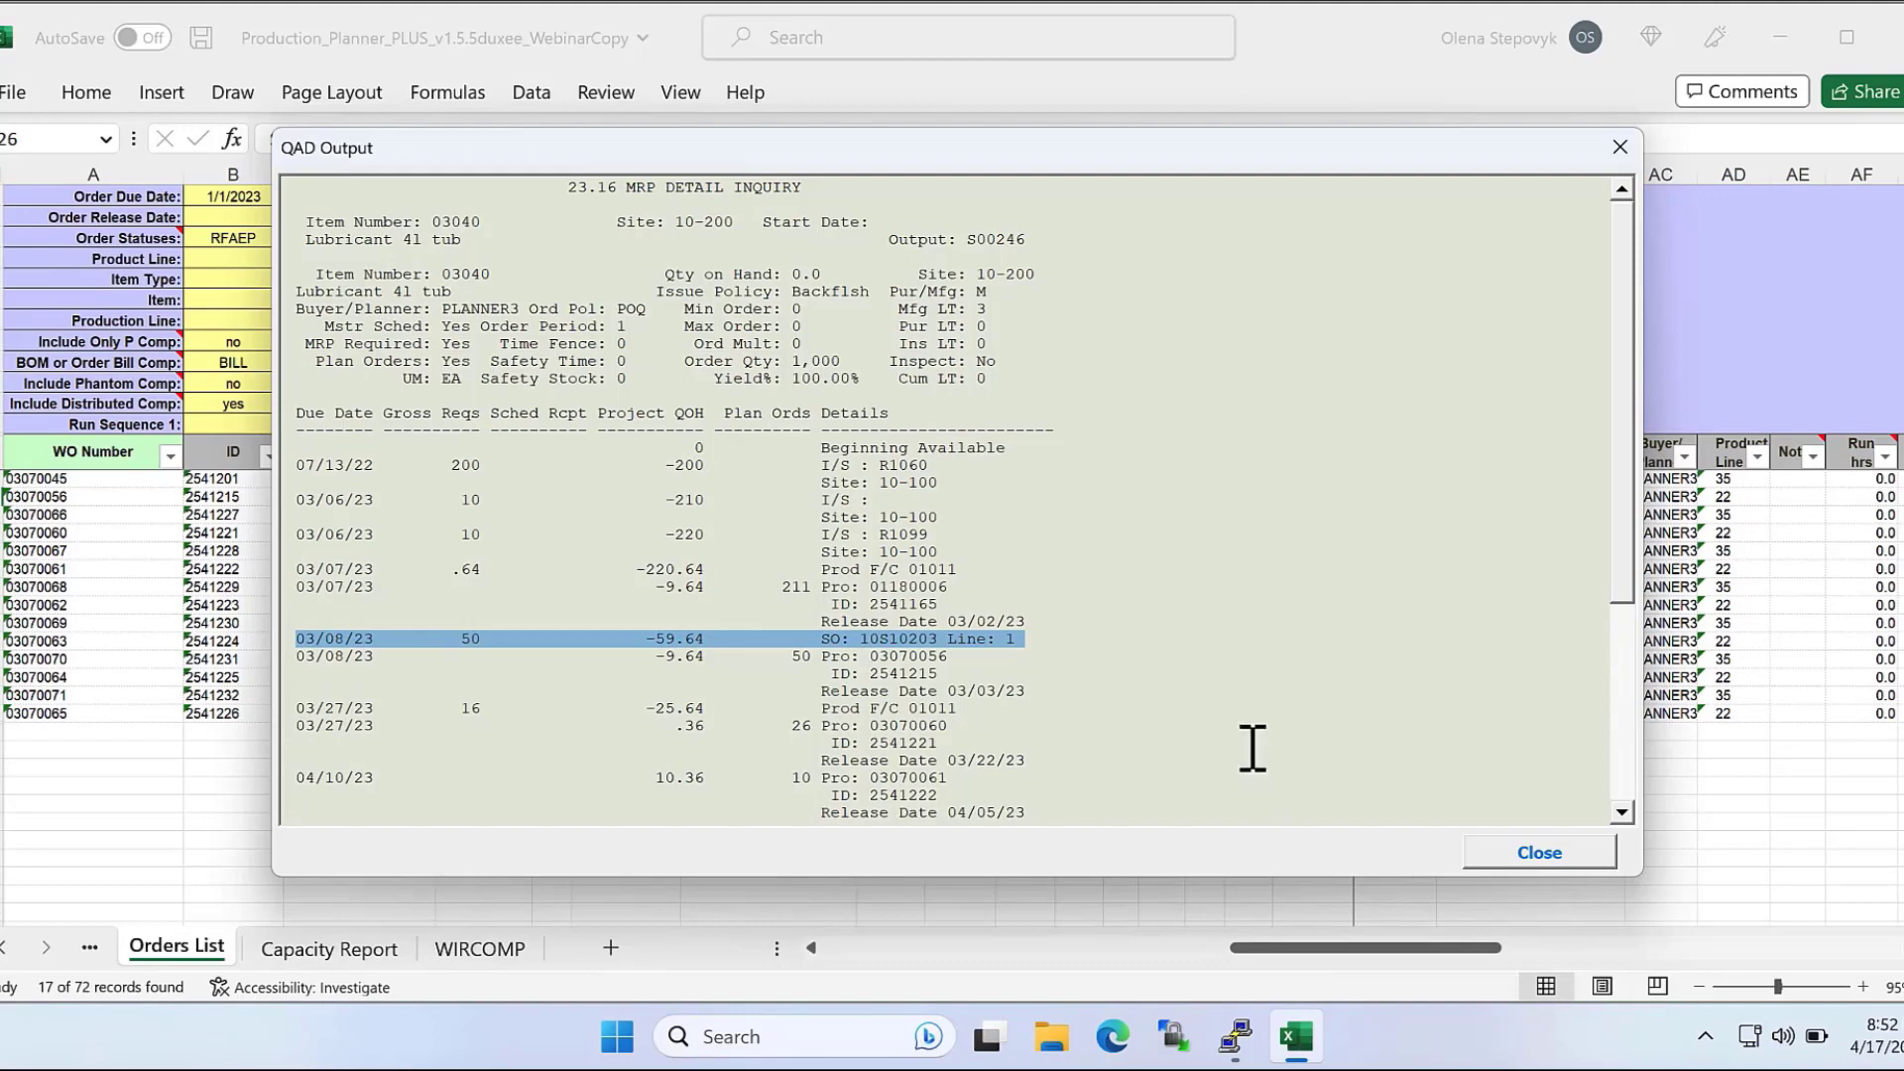
{"action": "left_click", "coordinate": [1592, 852]}
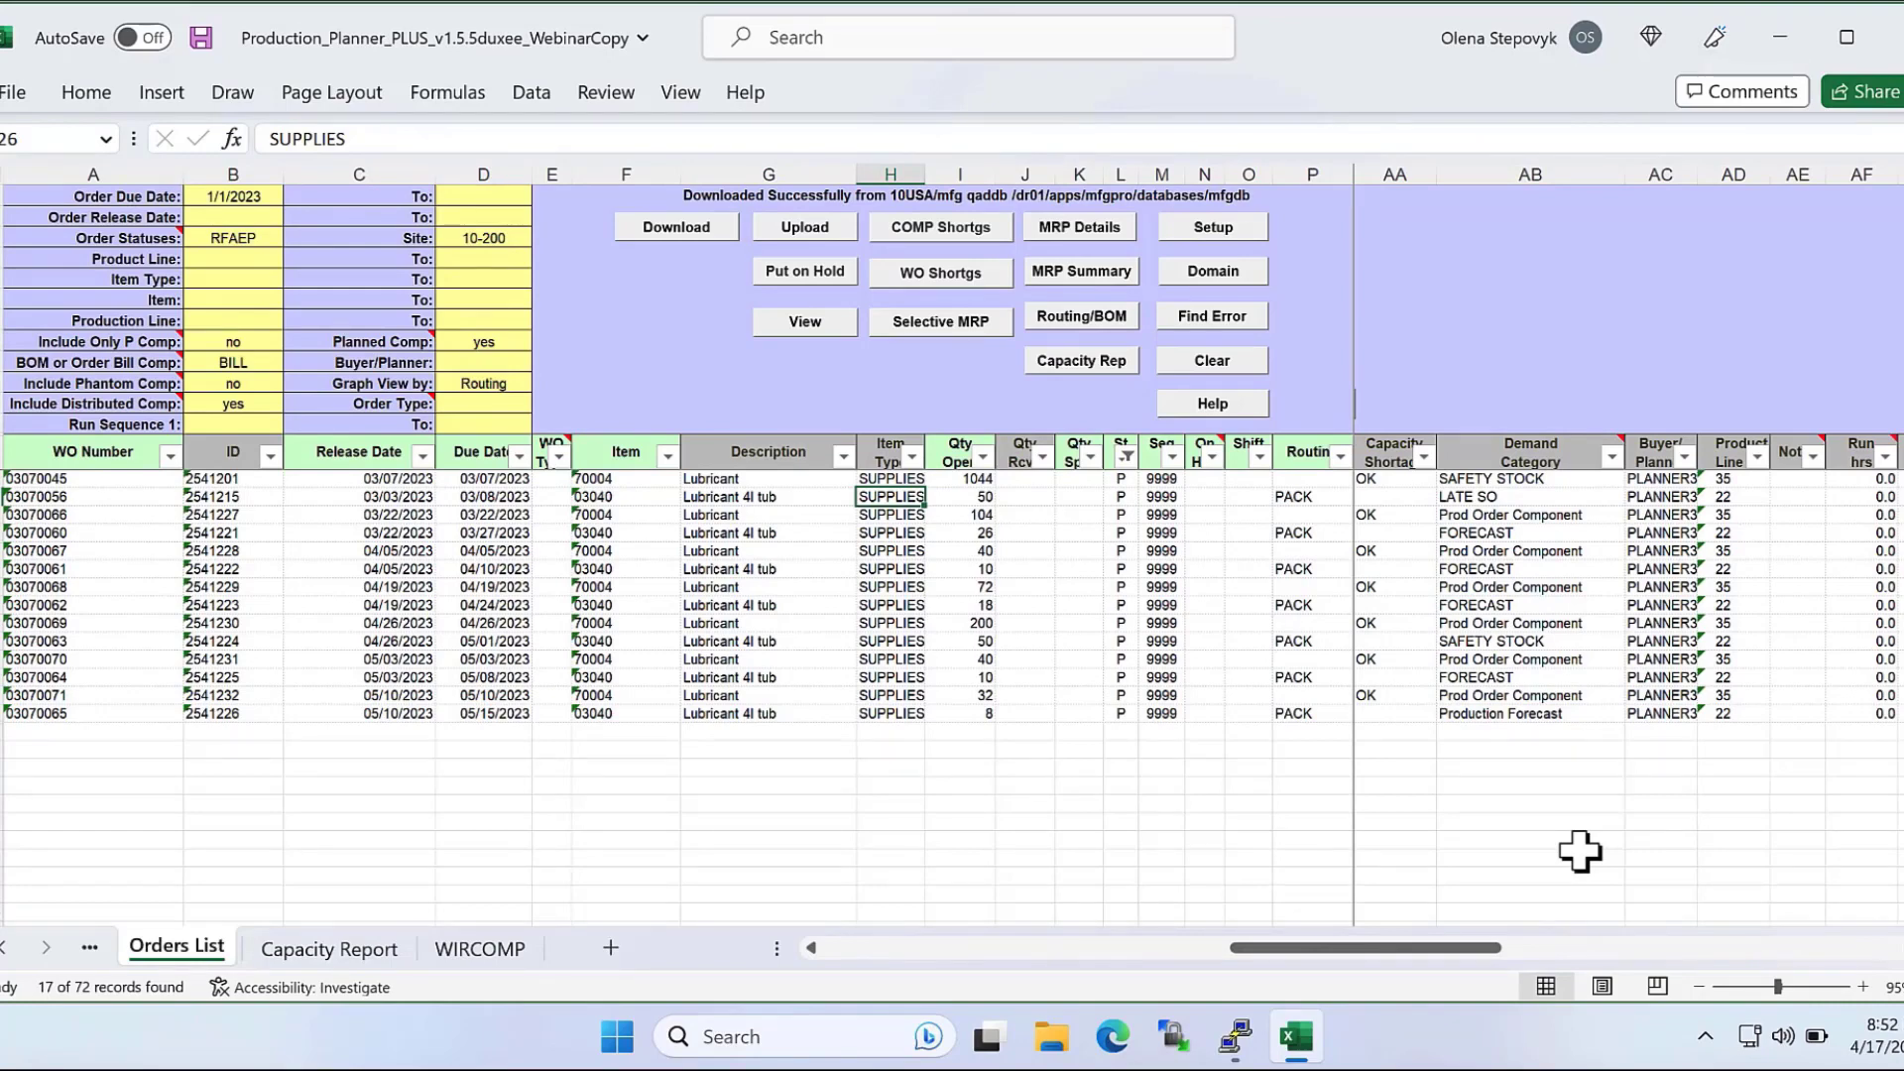
Review the filtered planned orders and their Demand Category values.
{"action": "left_click_drag", "start_coordinate": [3, 478], "coordinate": [3, 514]}
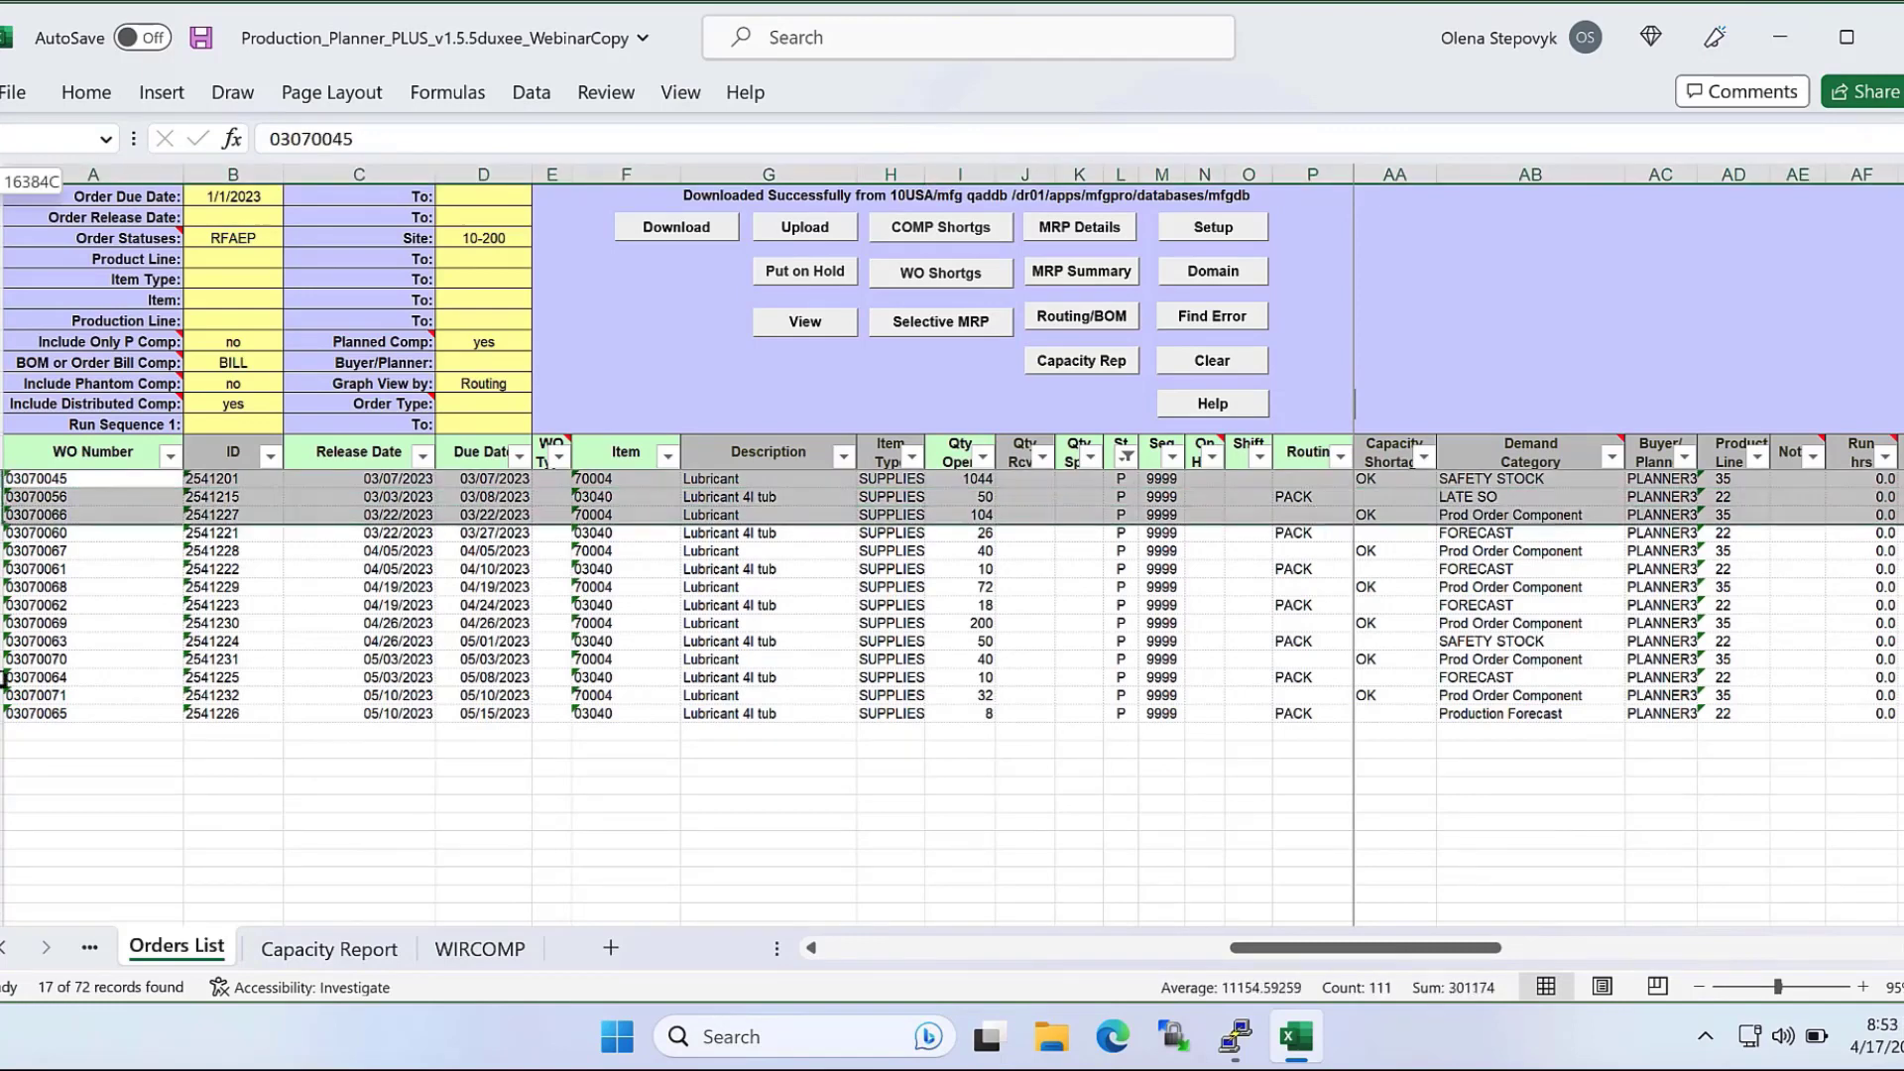
{"action": "left_click_drag", "start_coordinate": [4, 678], "coordinate": [4, 713]}
{"action": "left_click", "coordinate": [264, 744]}
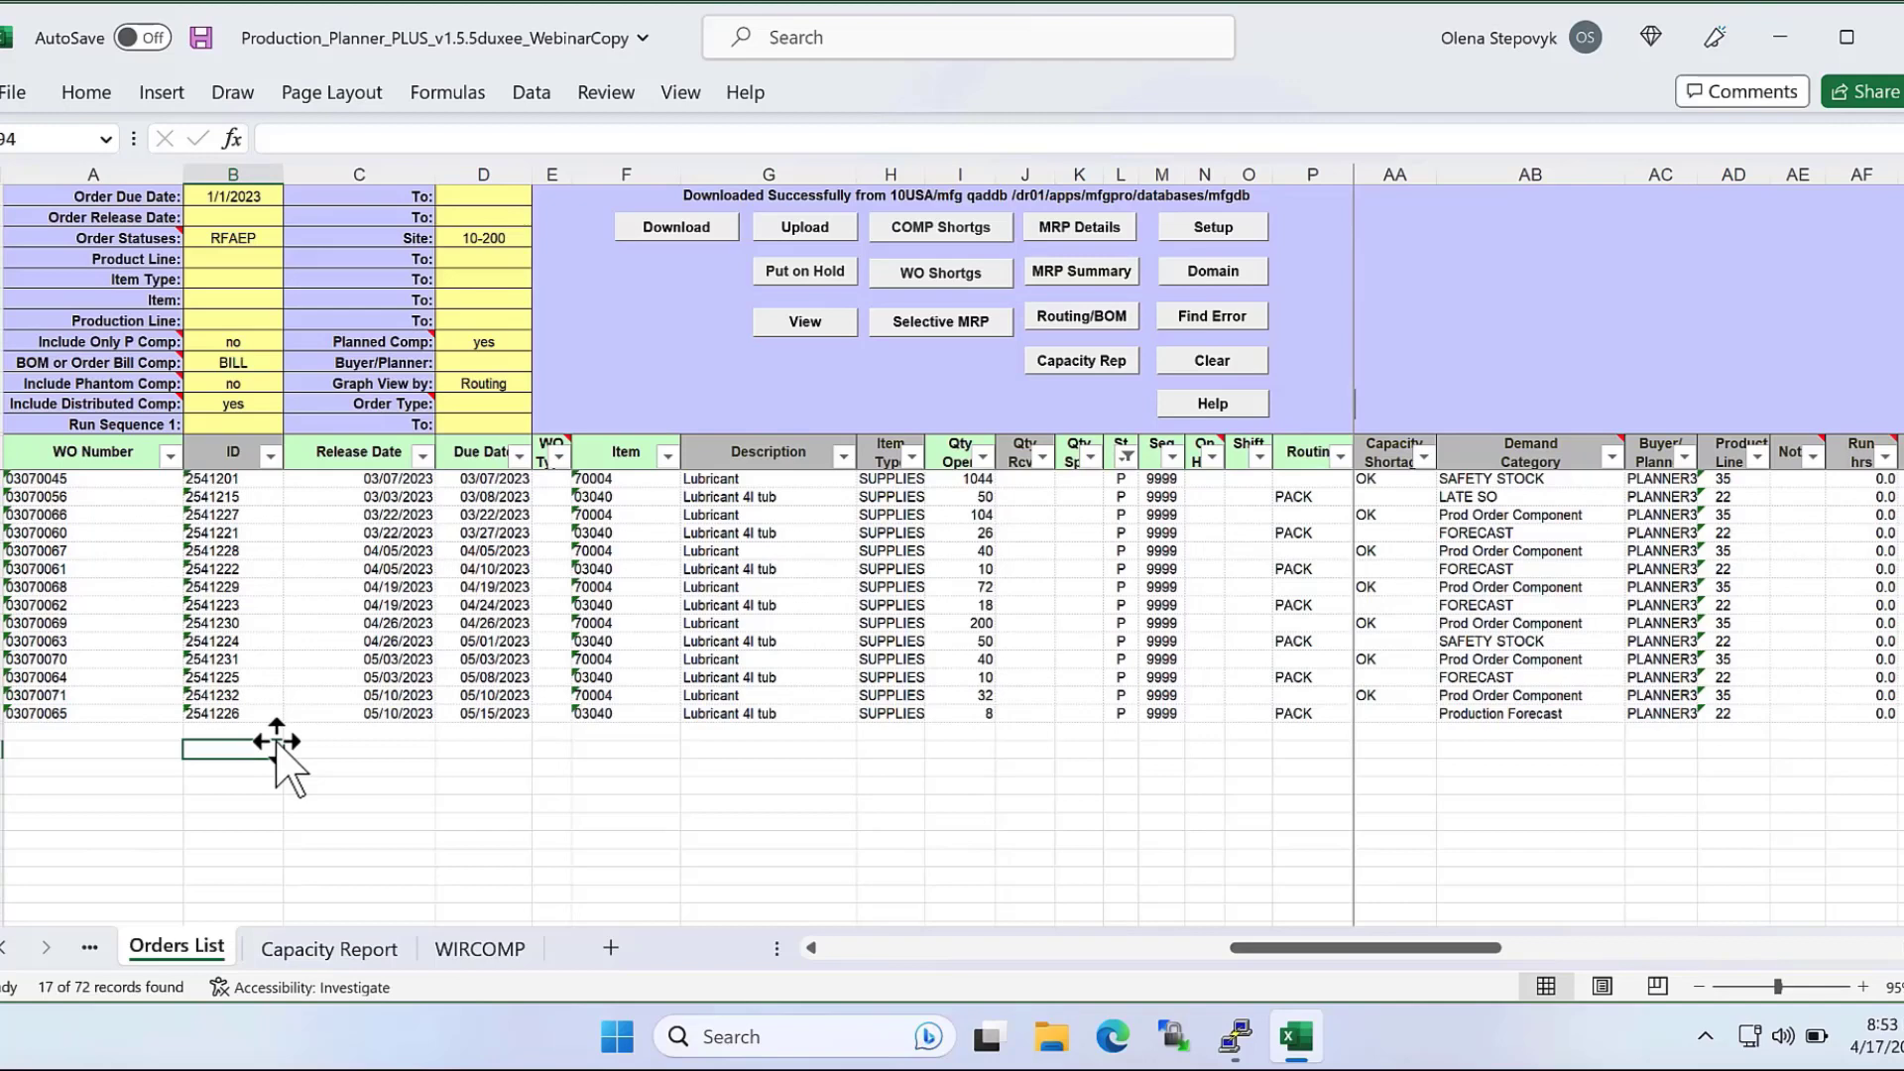
{"action": "left_click", "coordinate": [1532, 456]}
{"action": "left_click_drag", "start_coordinate": [1522, 487], "coordinate": [1522, 763]}
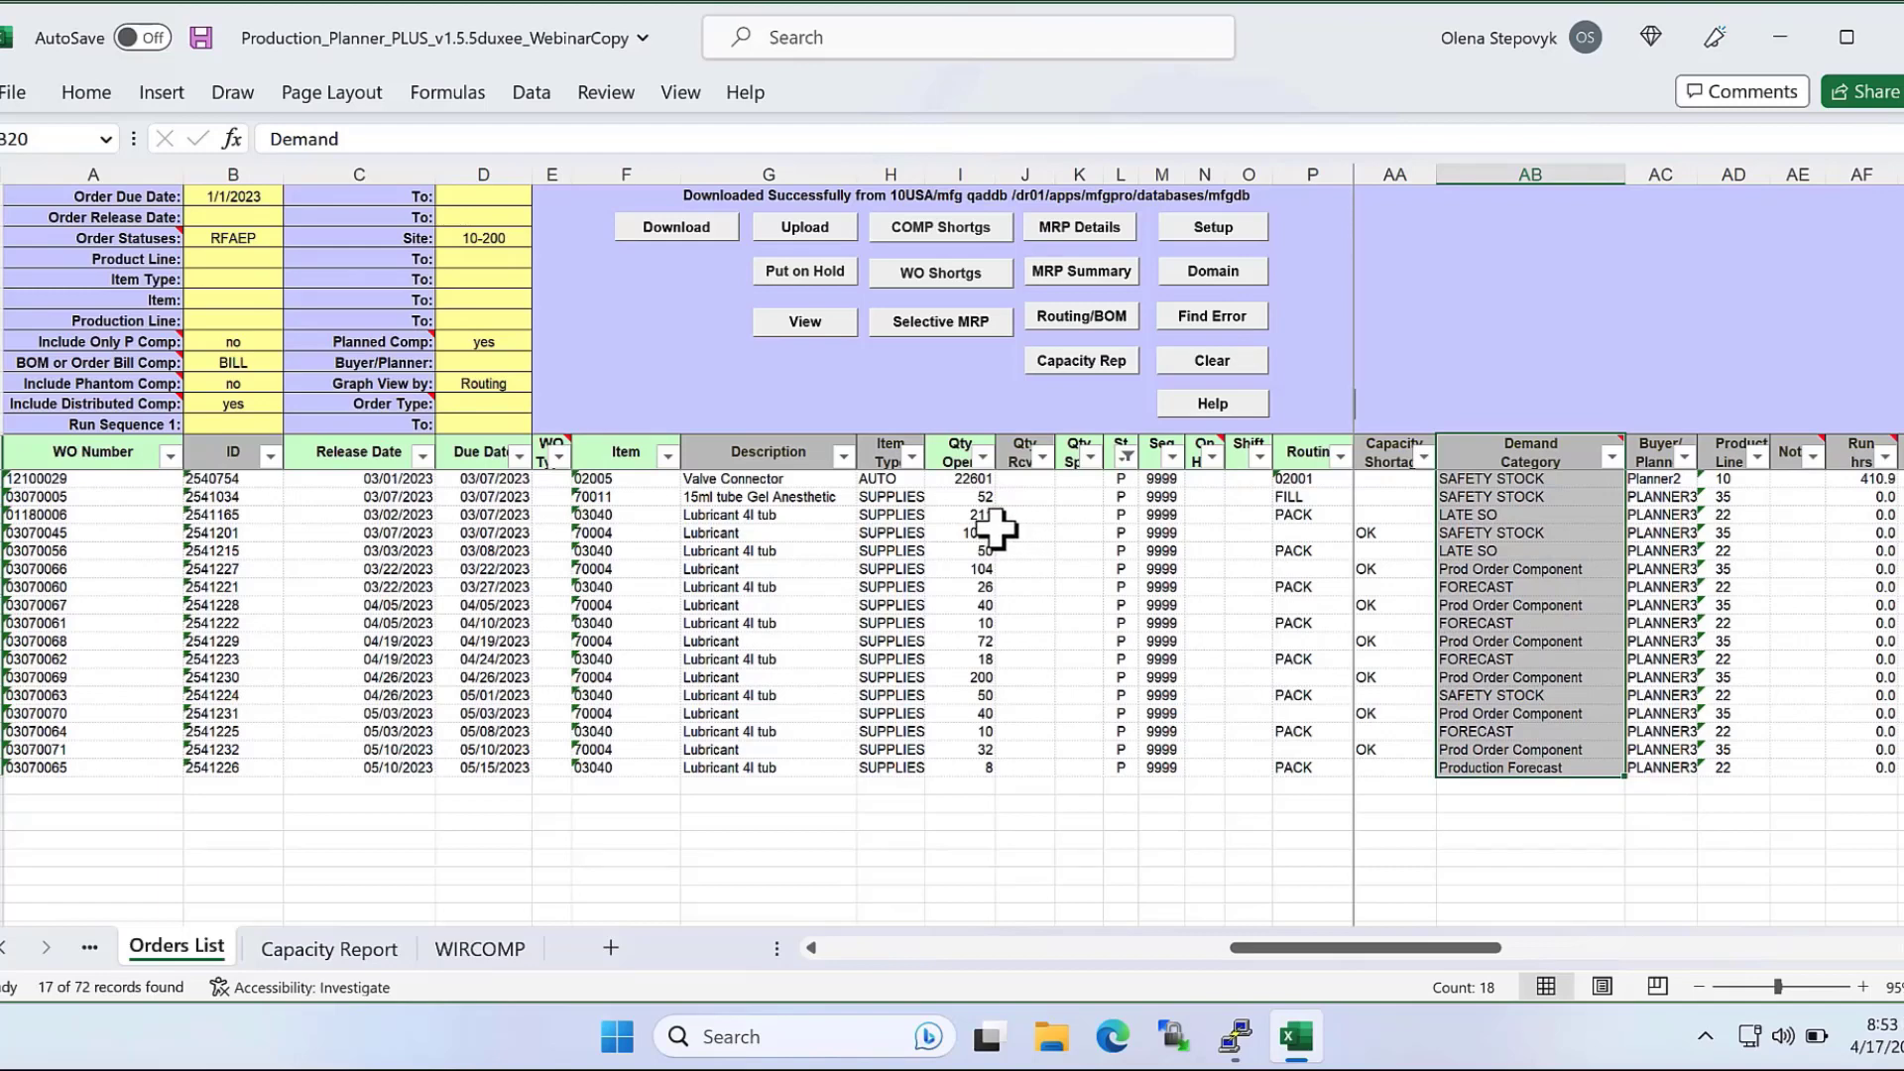
{"action": "left_click", "coordinate": [995, 530]}
{"action": "left_click", "coordinate": [614, 568]}
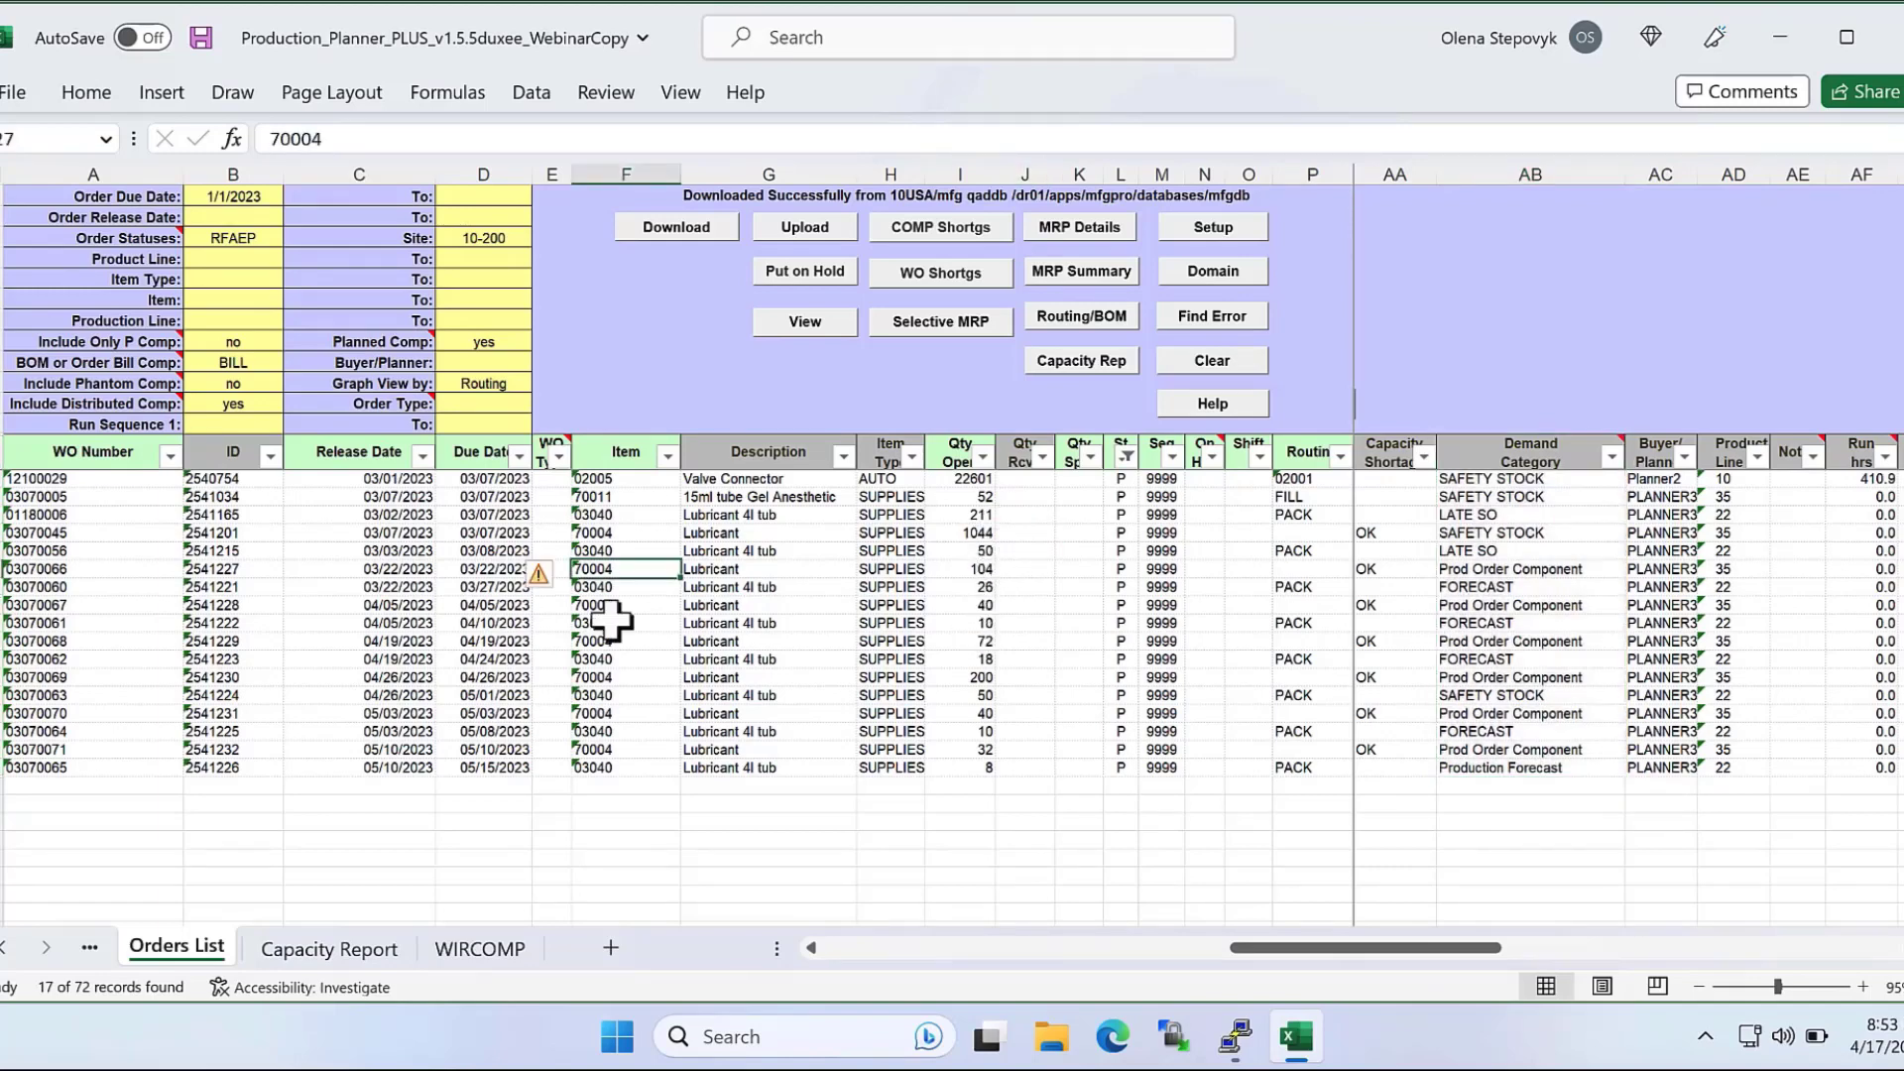
Filter the Demand Category column to exclude FORECAST and Production Forecast.
{"action": "left_click", "coordinate": [1612, 458]}
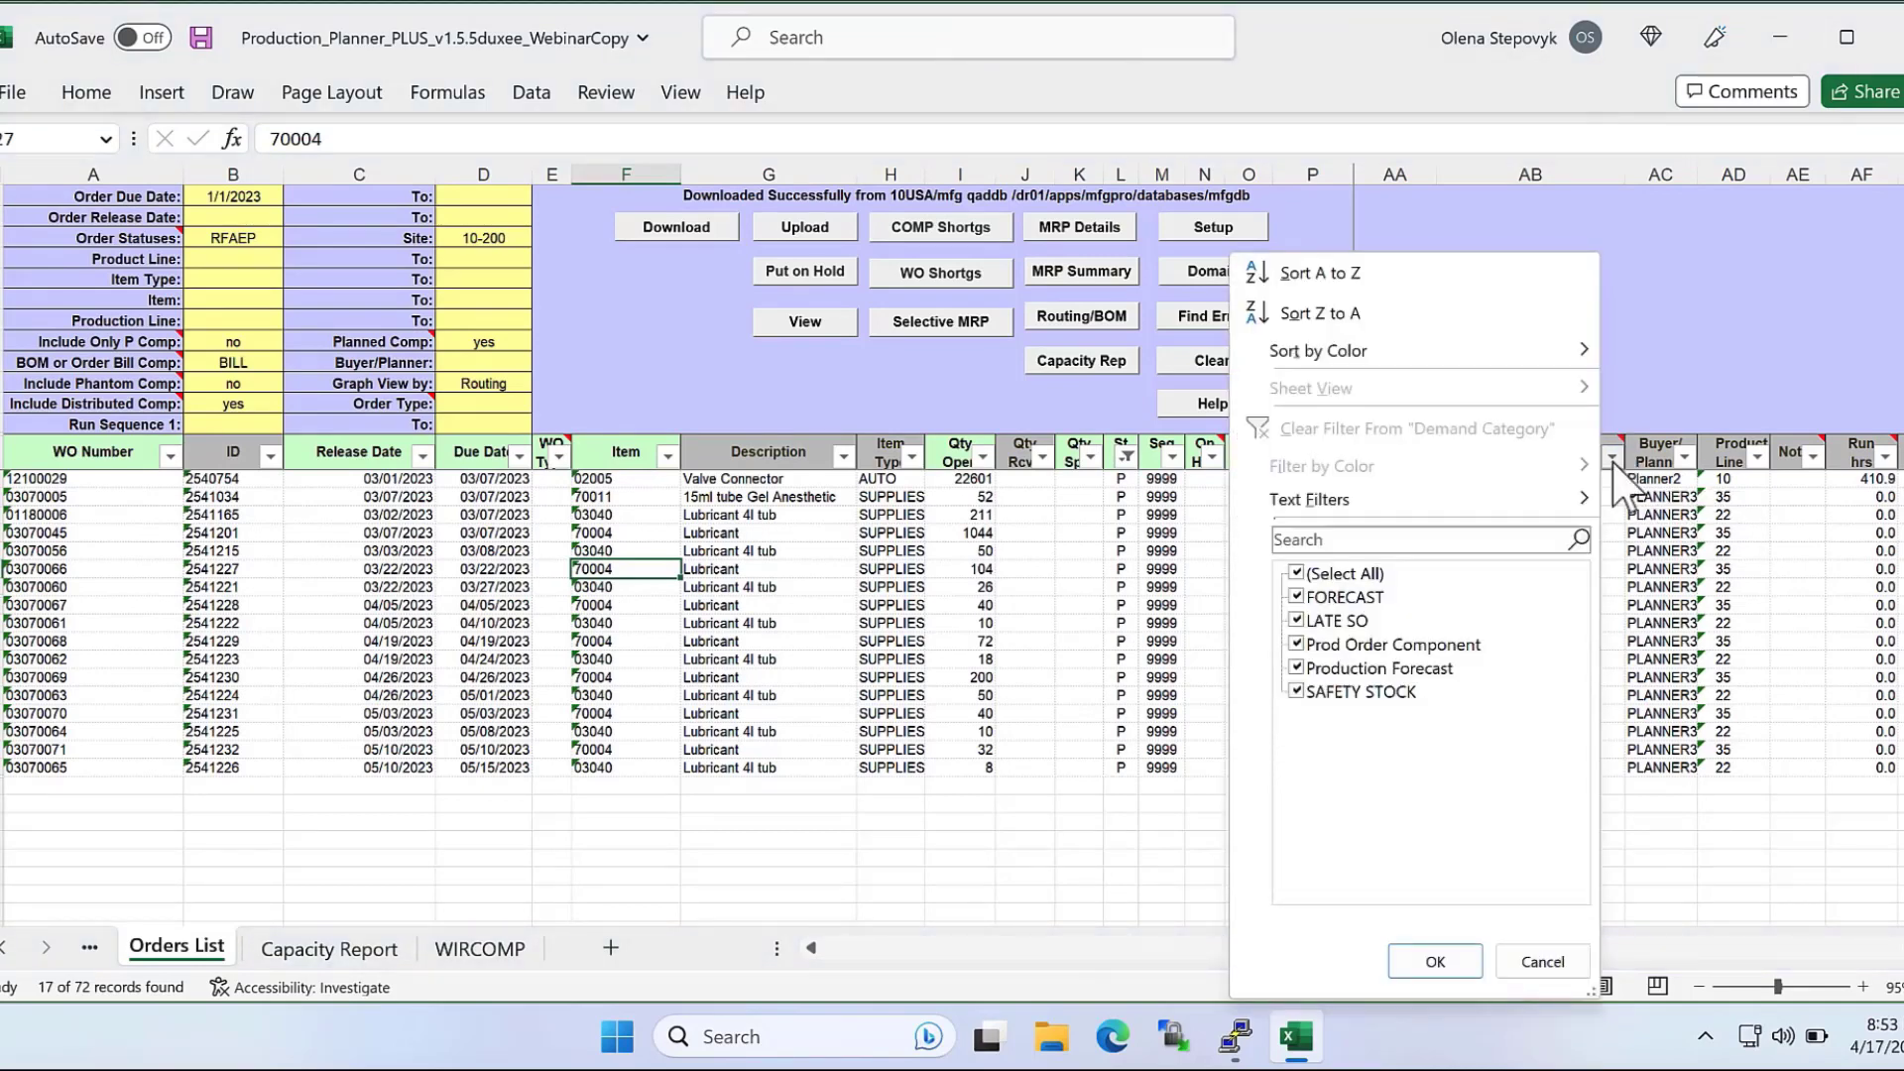
{"action": "left_click", "coordinate": [1535, 960]}
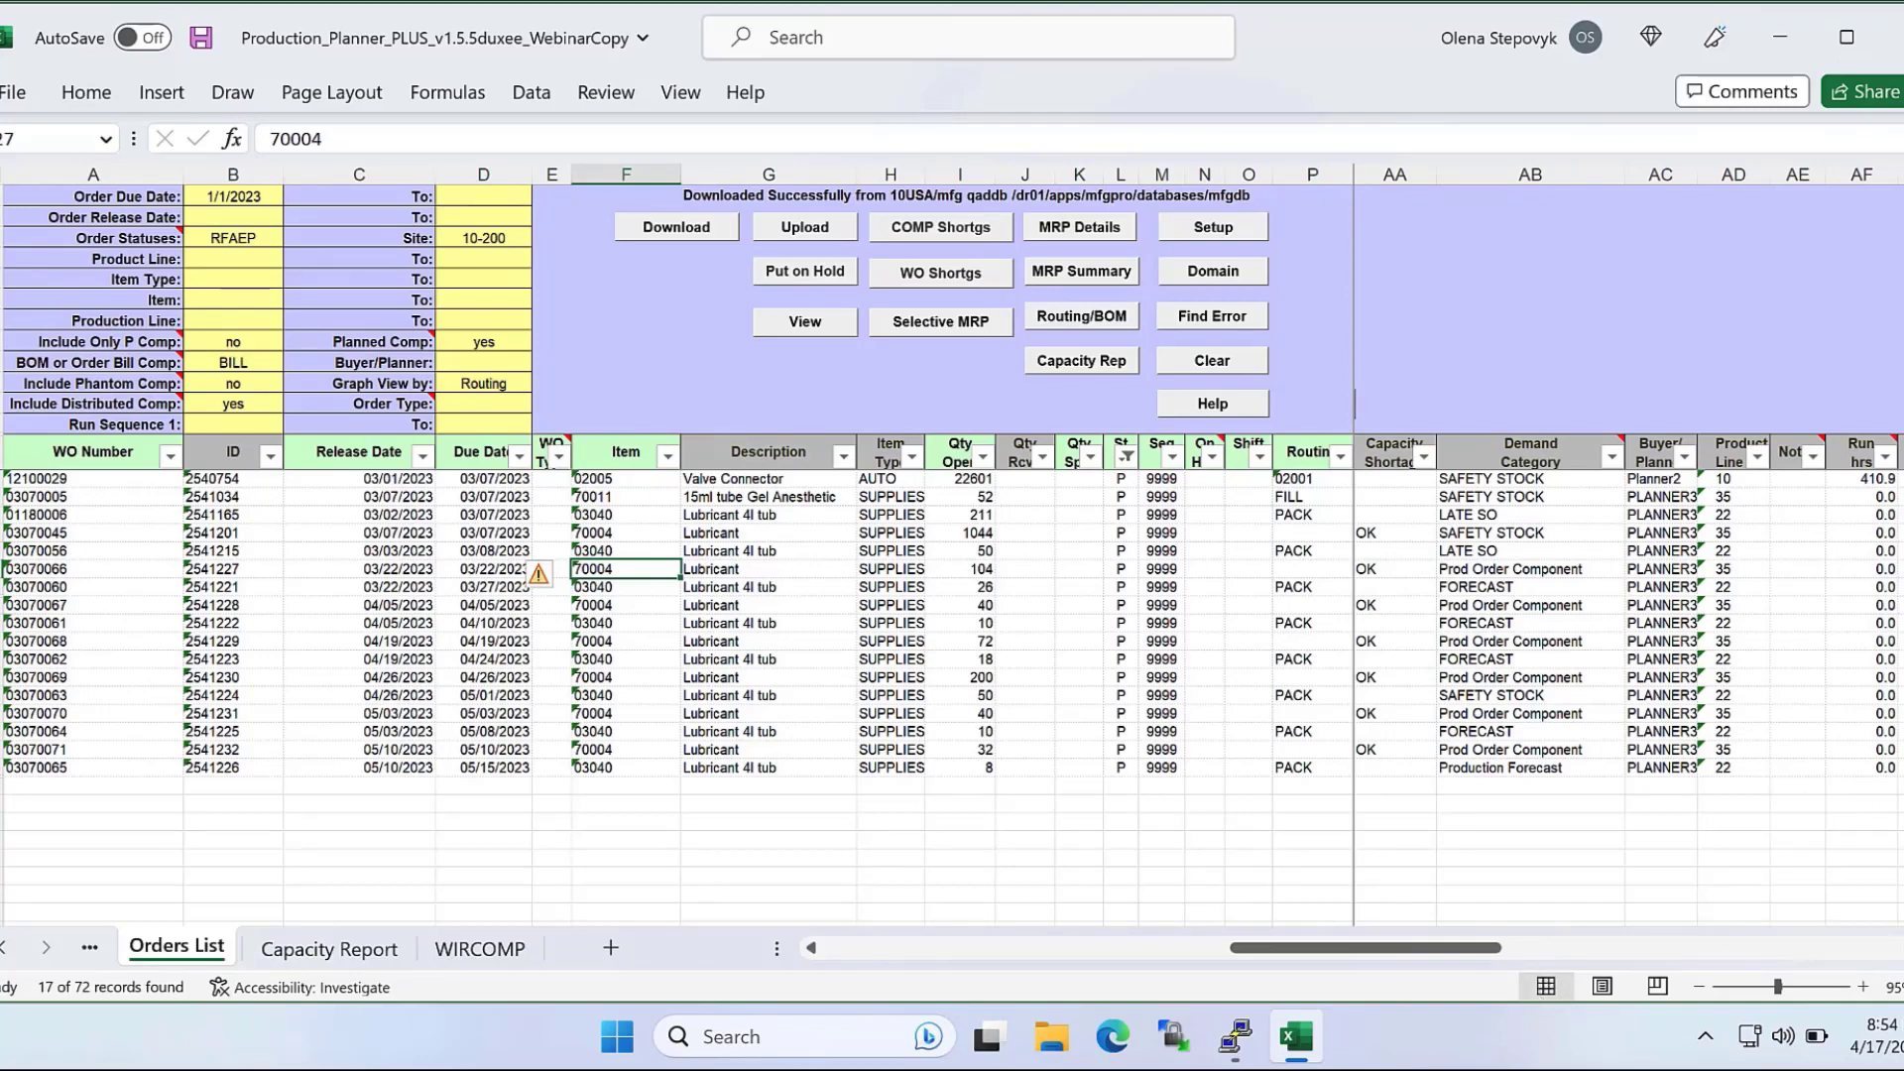
{"action": "left_click", "coordinate": [1611, 457]}
{"action": "left_click", "coordinate": [1296, 596]}
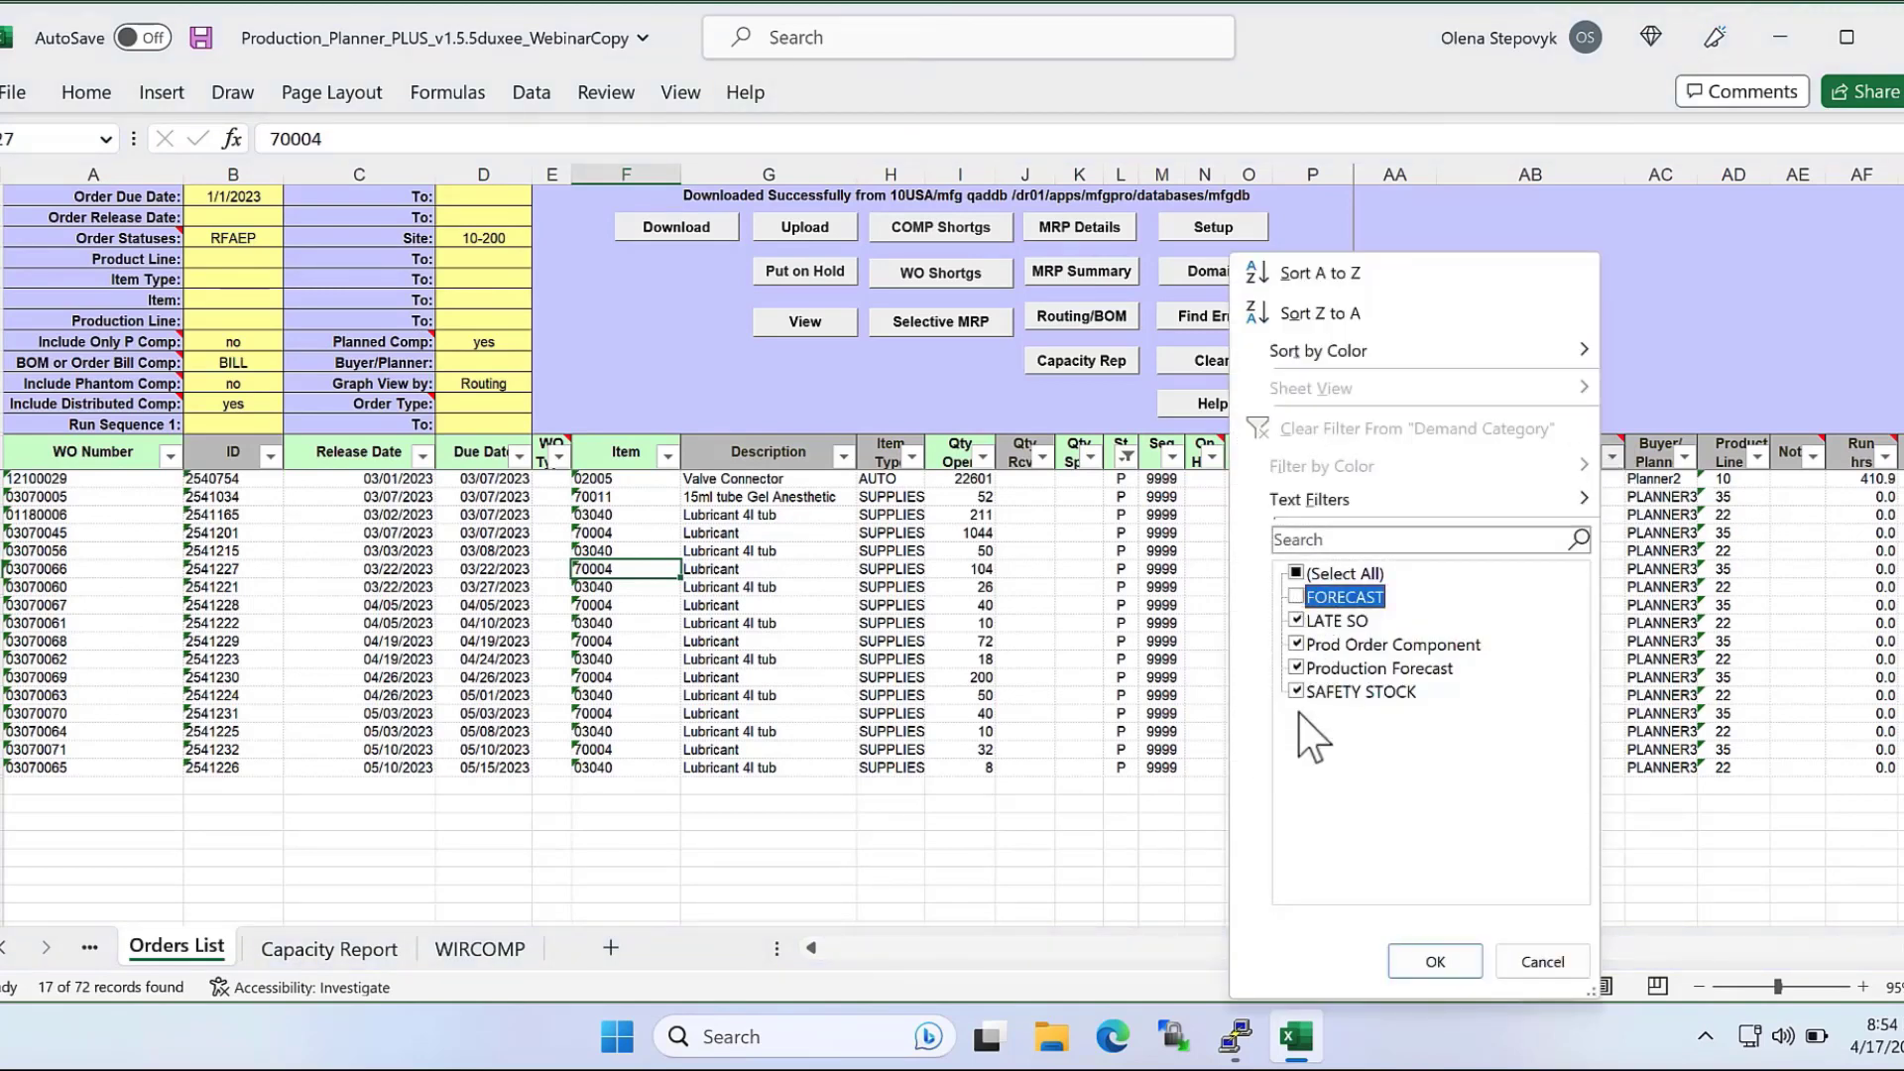
{"action": "left_click", "coordinate": [1296, 668]}
{"action": "left_click", "coordinate": [1435, 960]}
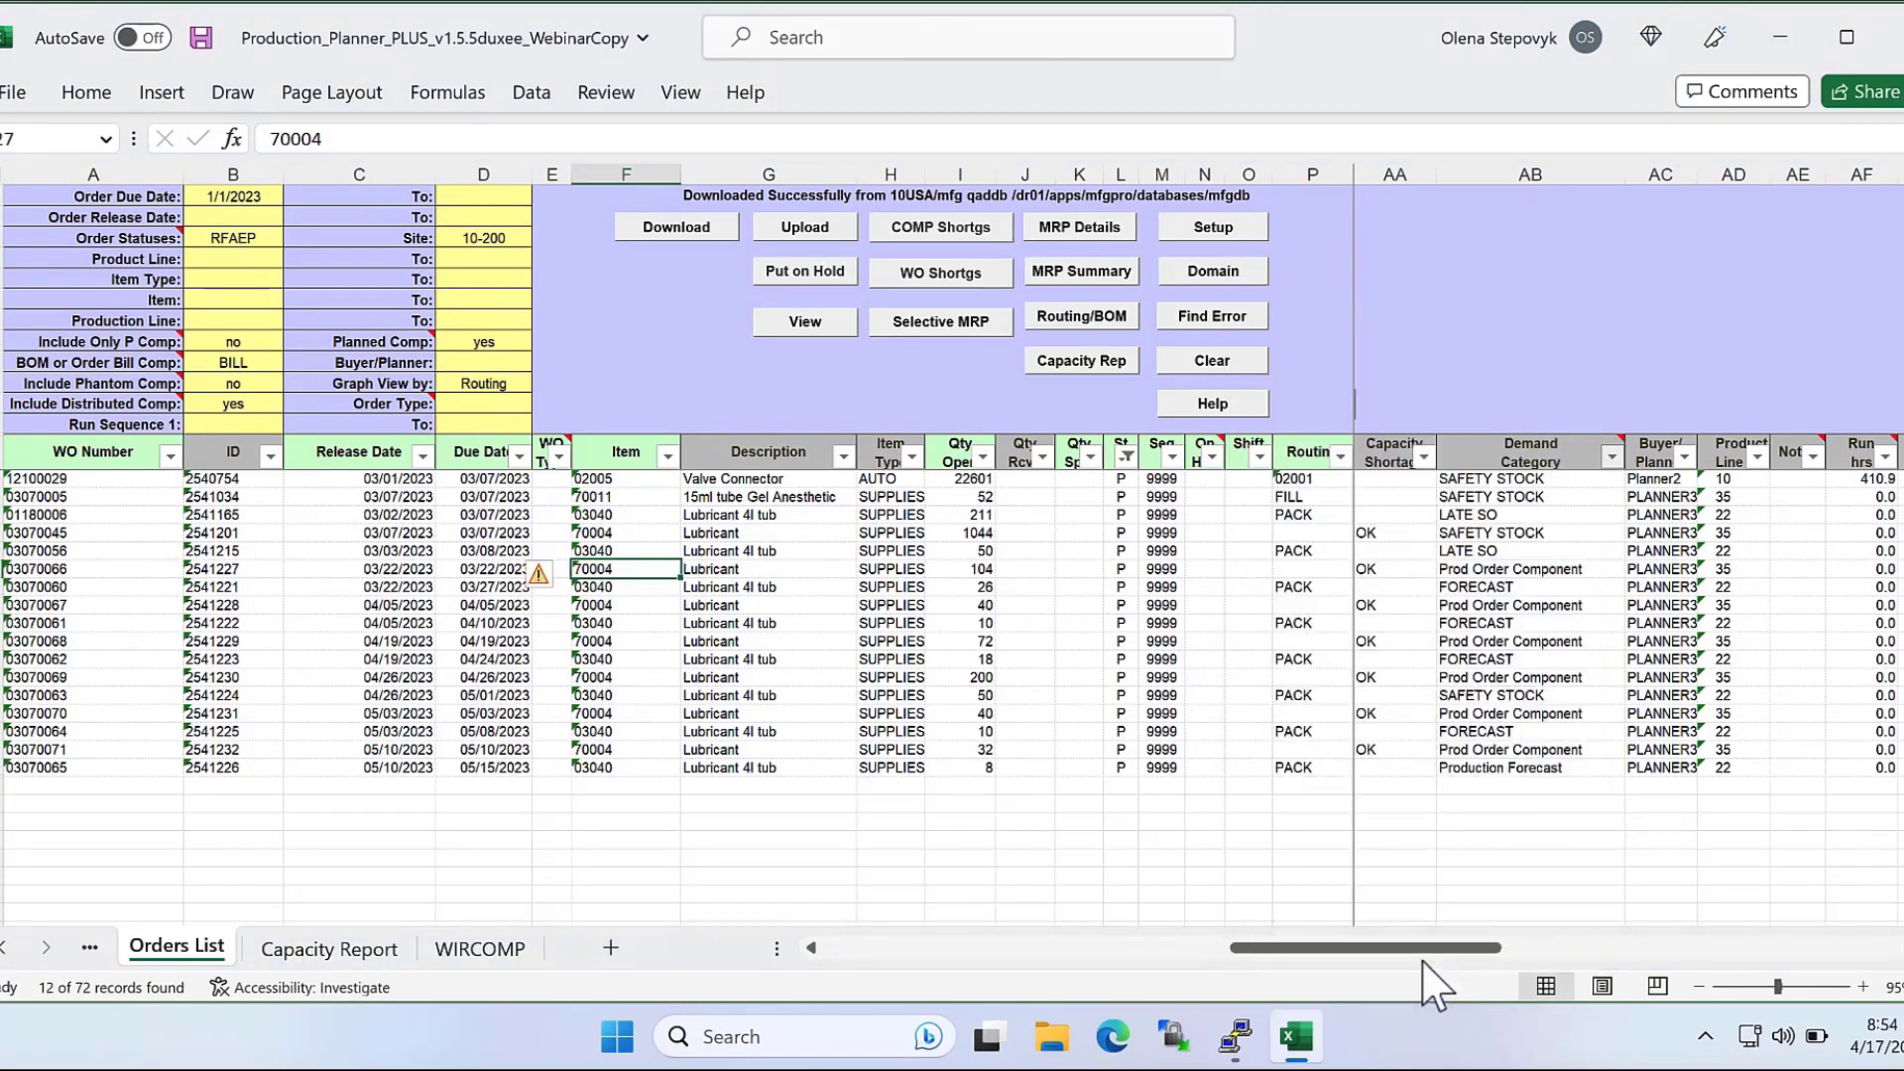
Firm the planned 15ml tube Gel Anesthetic order by setting its status to F and its Create/Update flag to y.
{"action": "left_click", "coordinate": [1121, 495]}
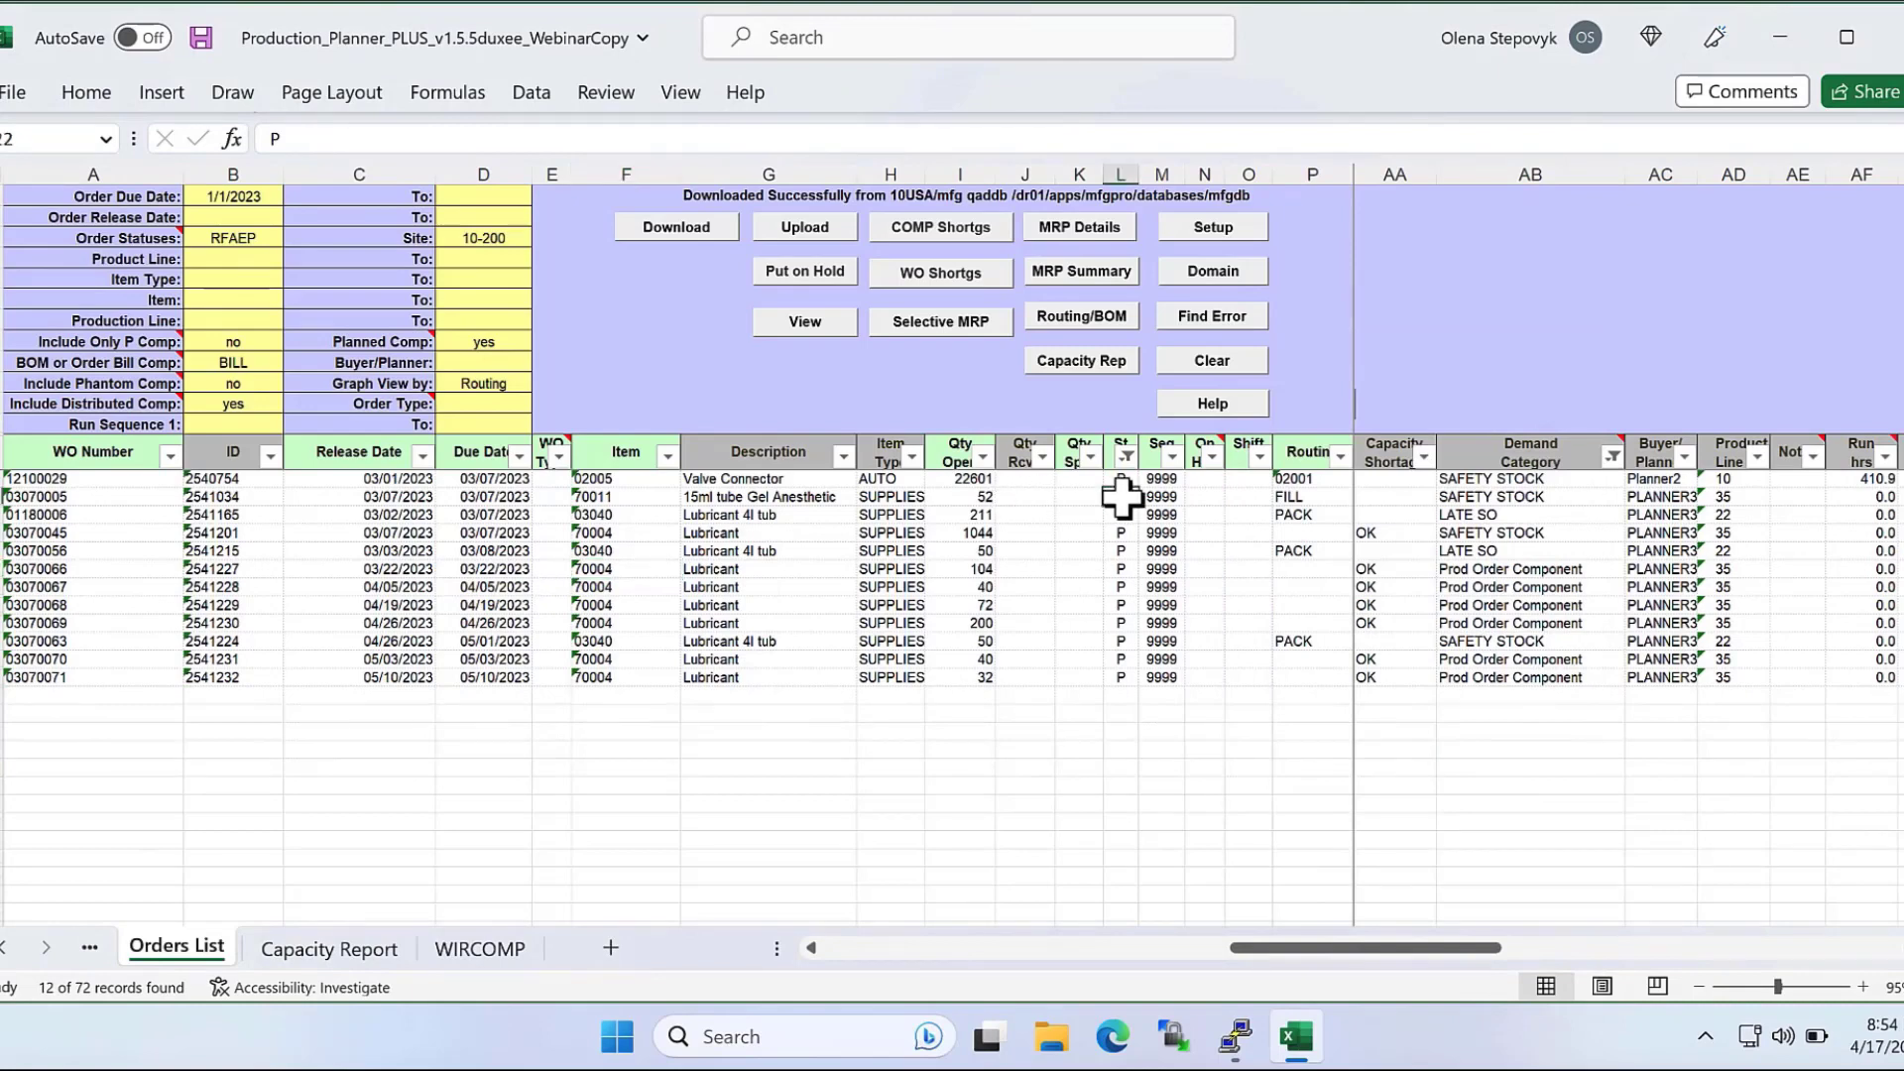
{"action": "type", "text": "F"}
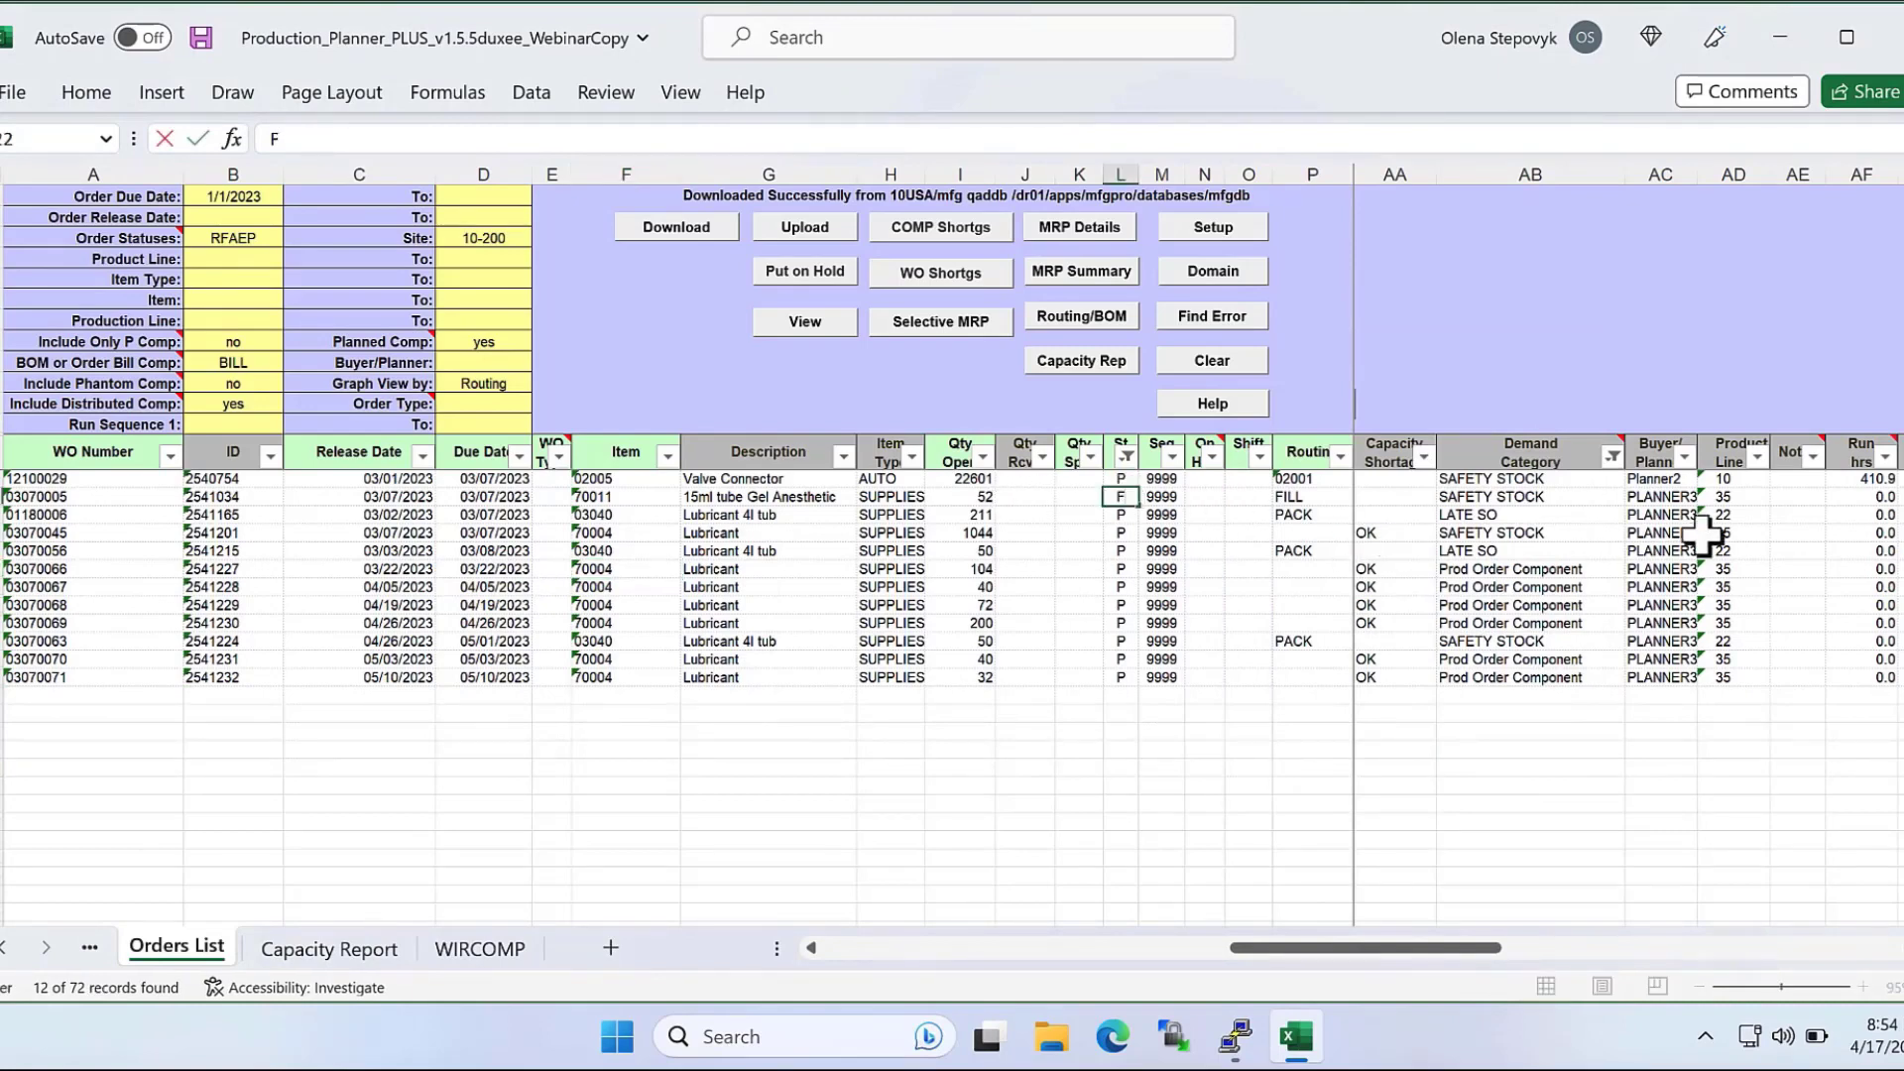
{"action": "left_click", "coordinate": [1091, 948]}
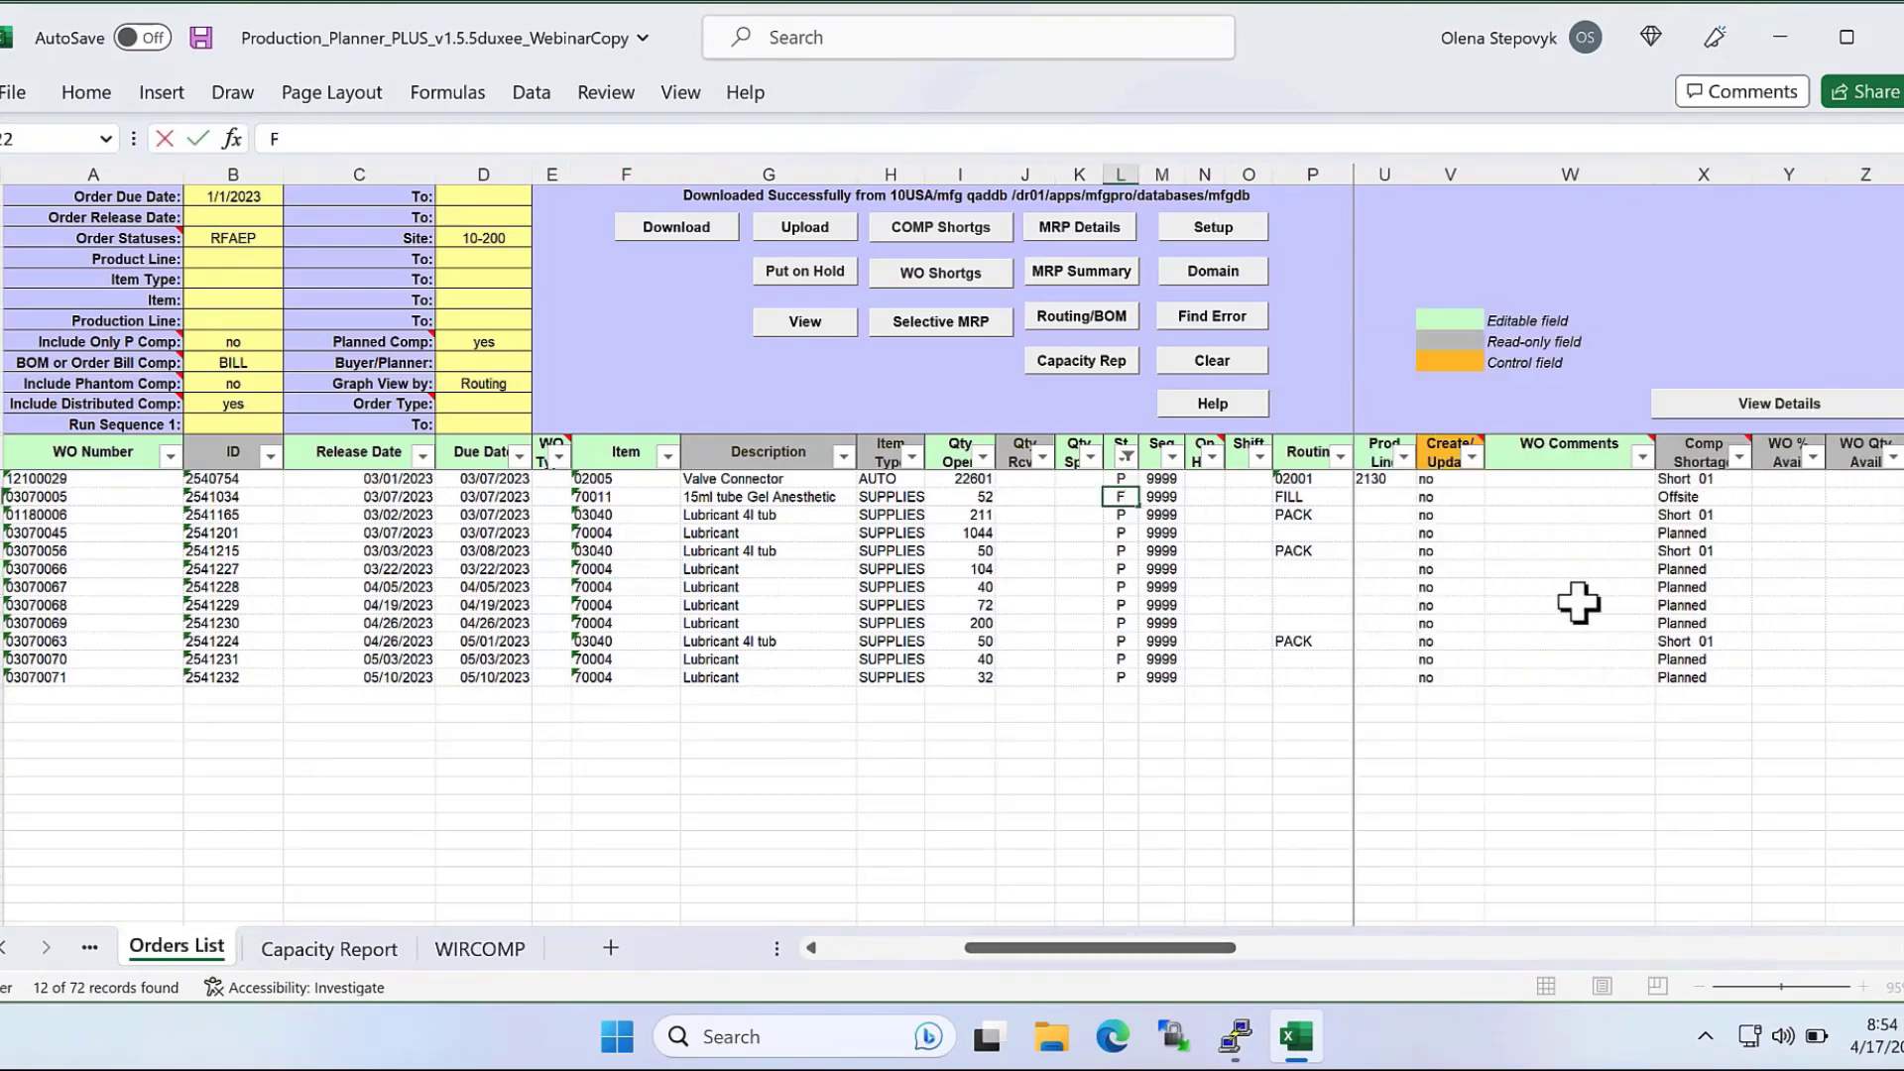
{"action": "left_click", "coordinate": [1440, 497]}
{"action": "type", "text": "y"}
{"action": "key", "text": "Return"}
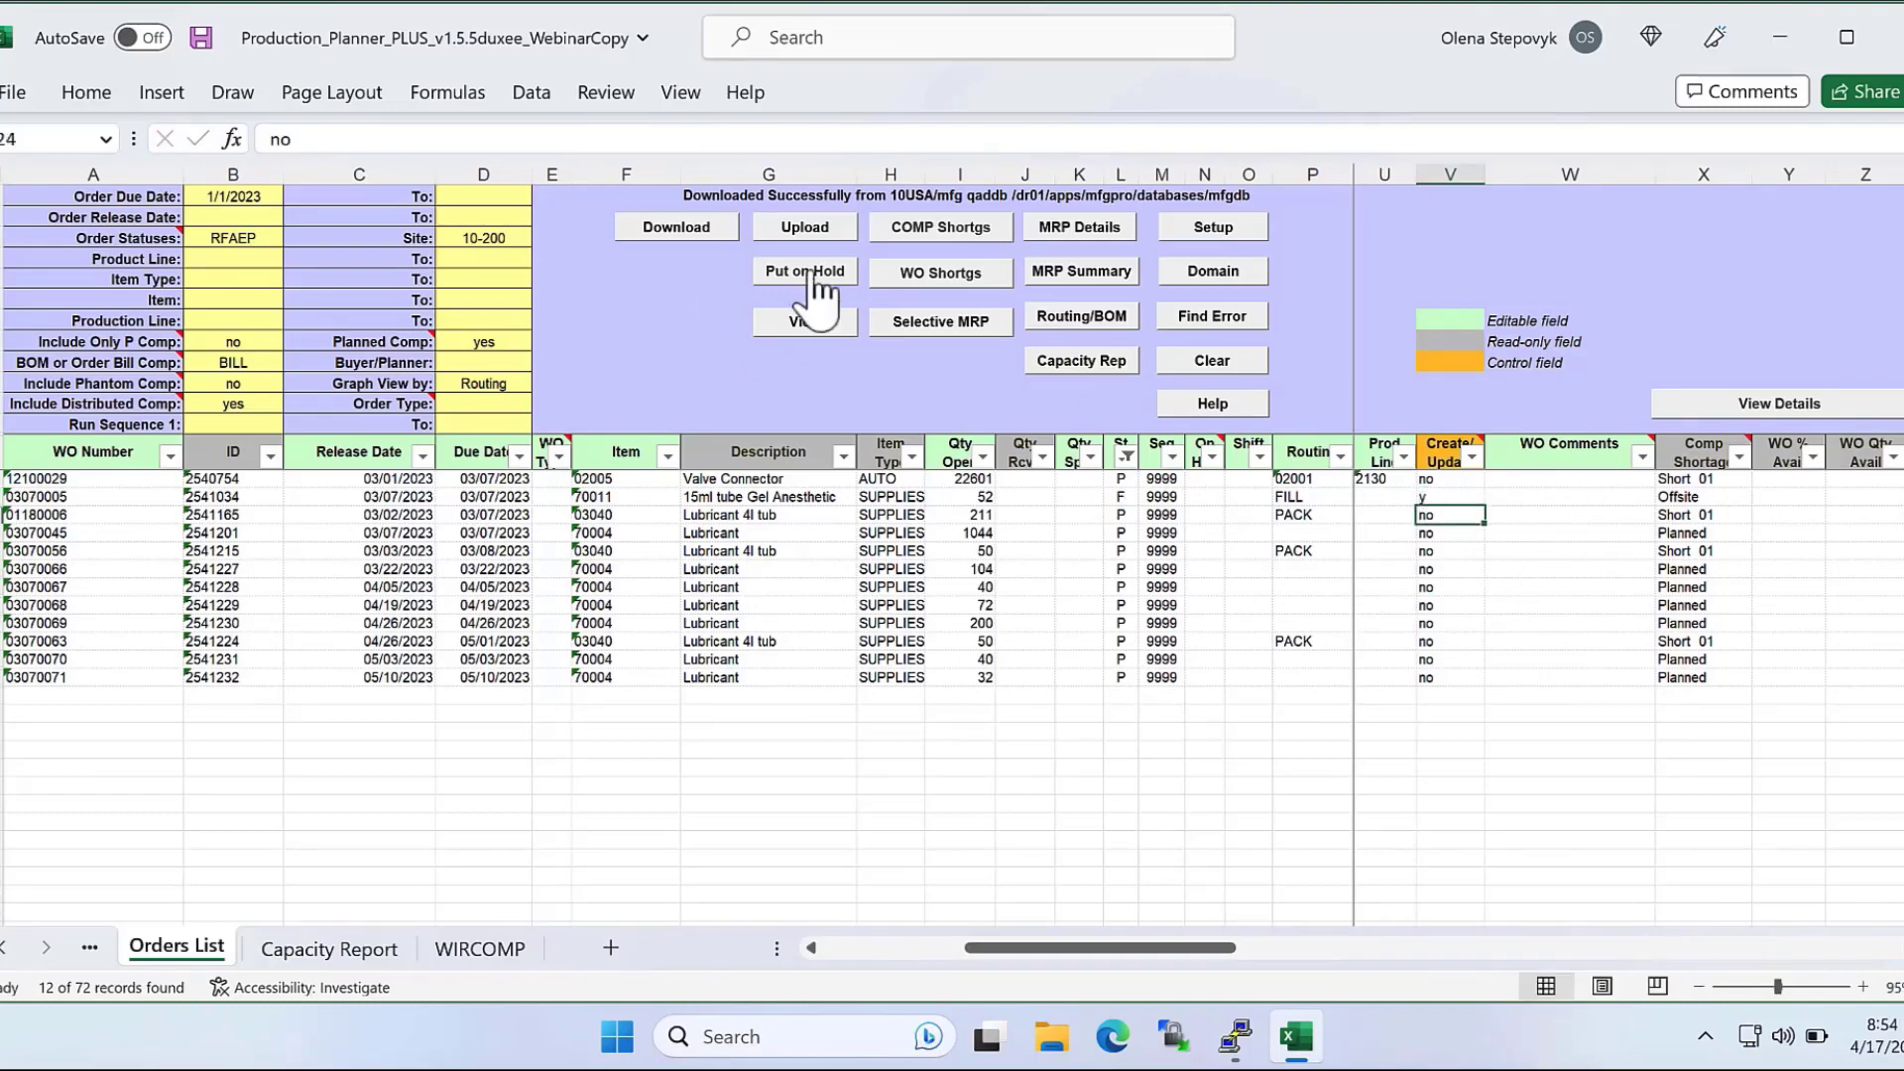
Upload the firmed order to QAD and close the Created/Updated Work Orders report.
{"action": "left_click", "coordinate": [803, 224]}
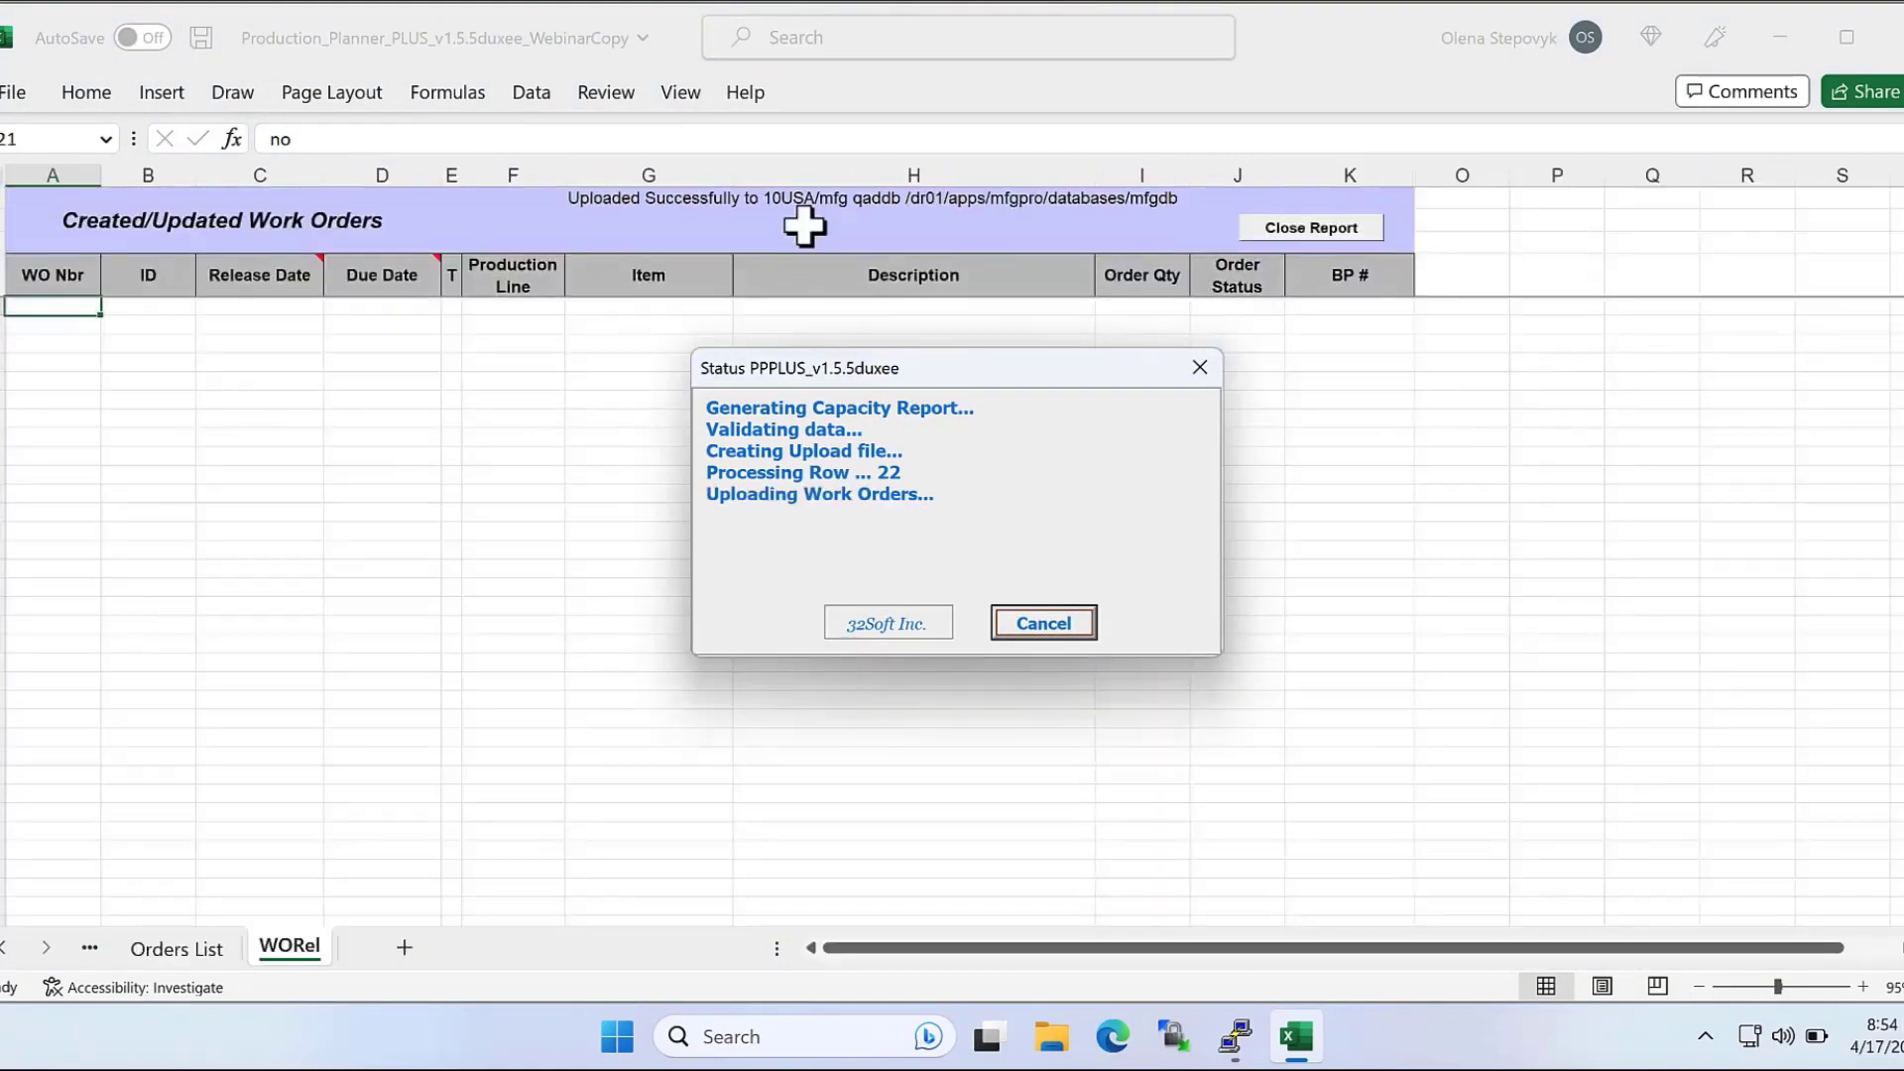
{"action": "left_click", "coordinate": [1043, 622]}
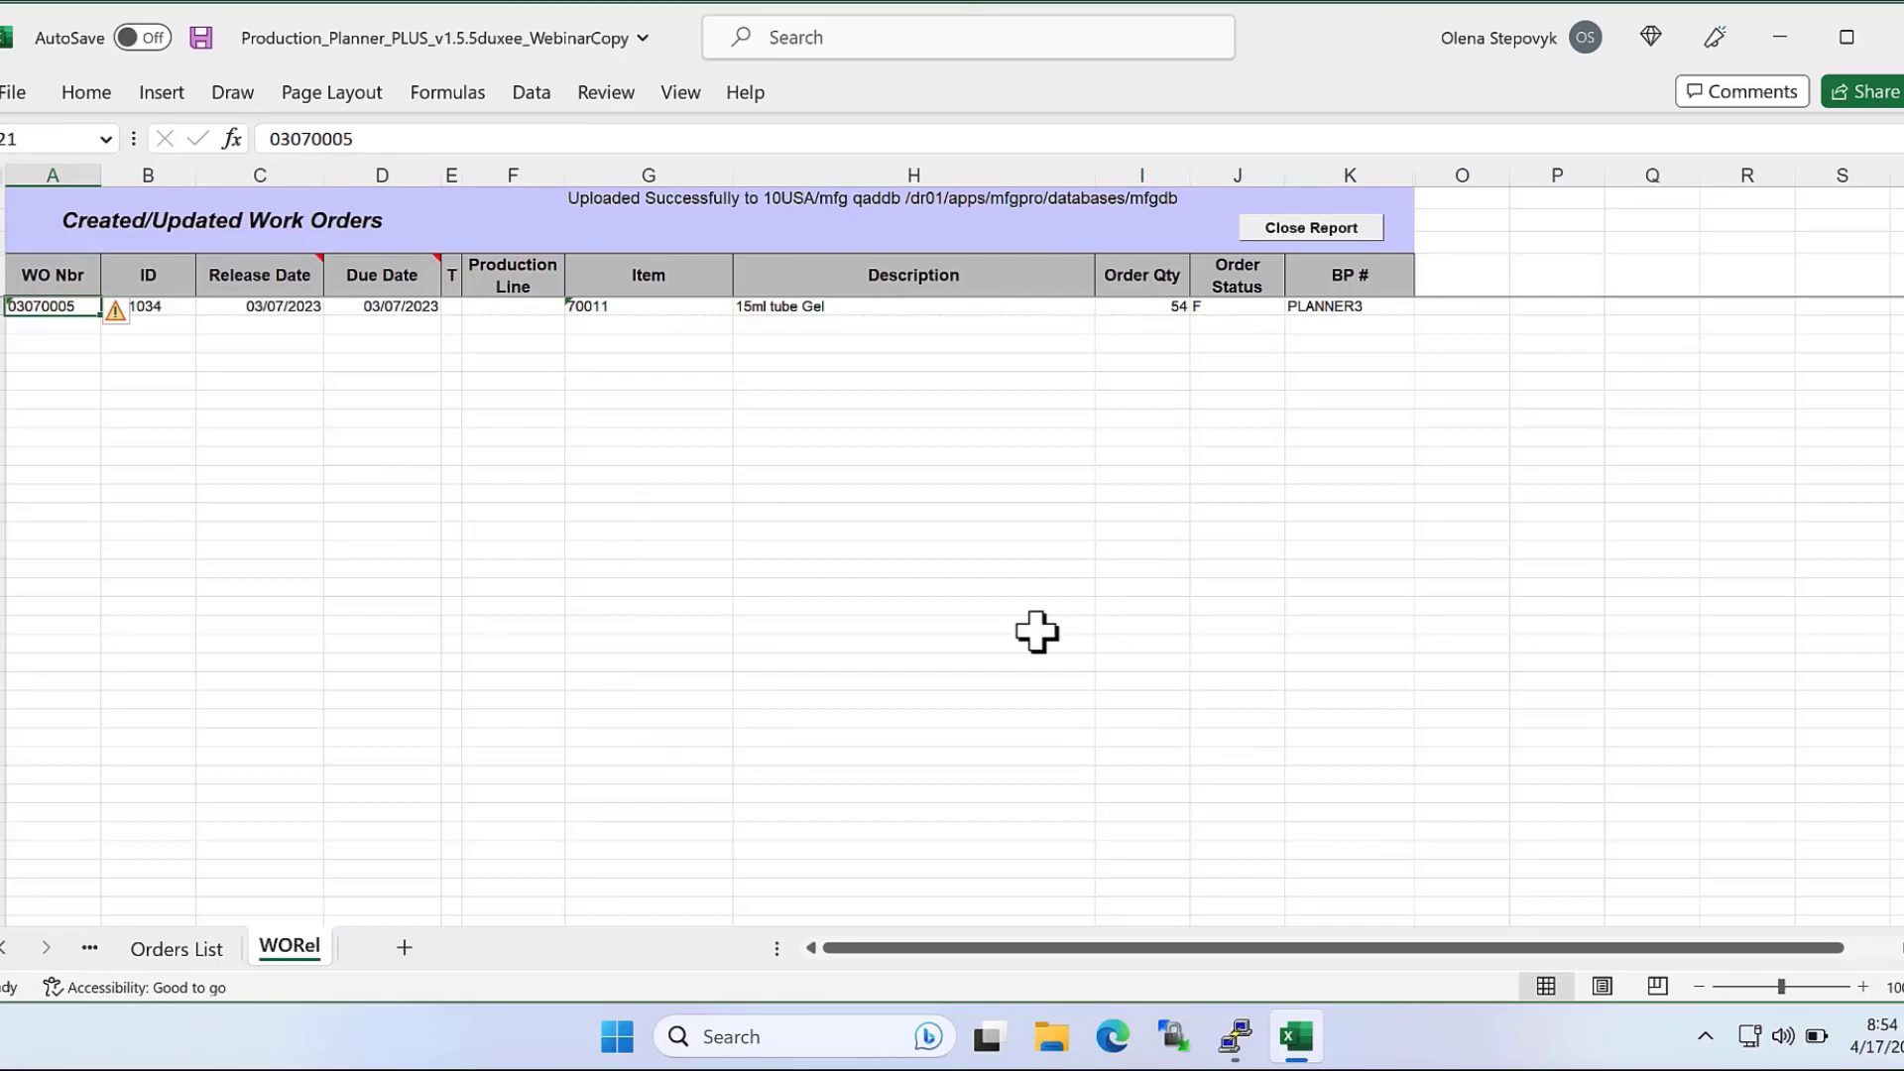
{"action": "left_click", "coordinate": [1325, 236]}
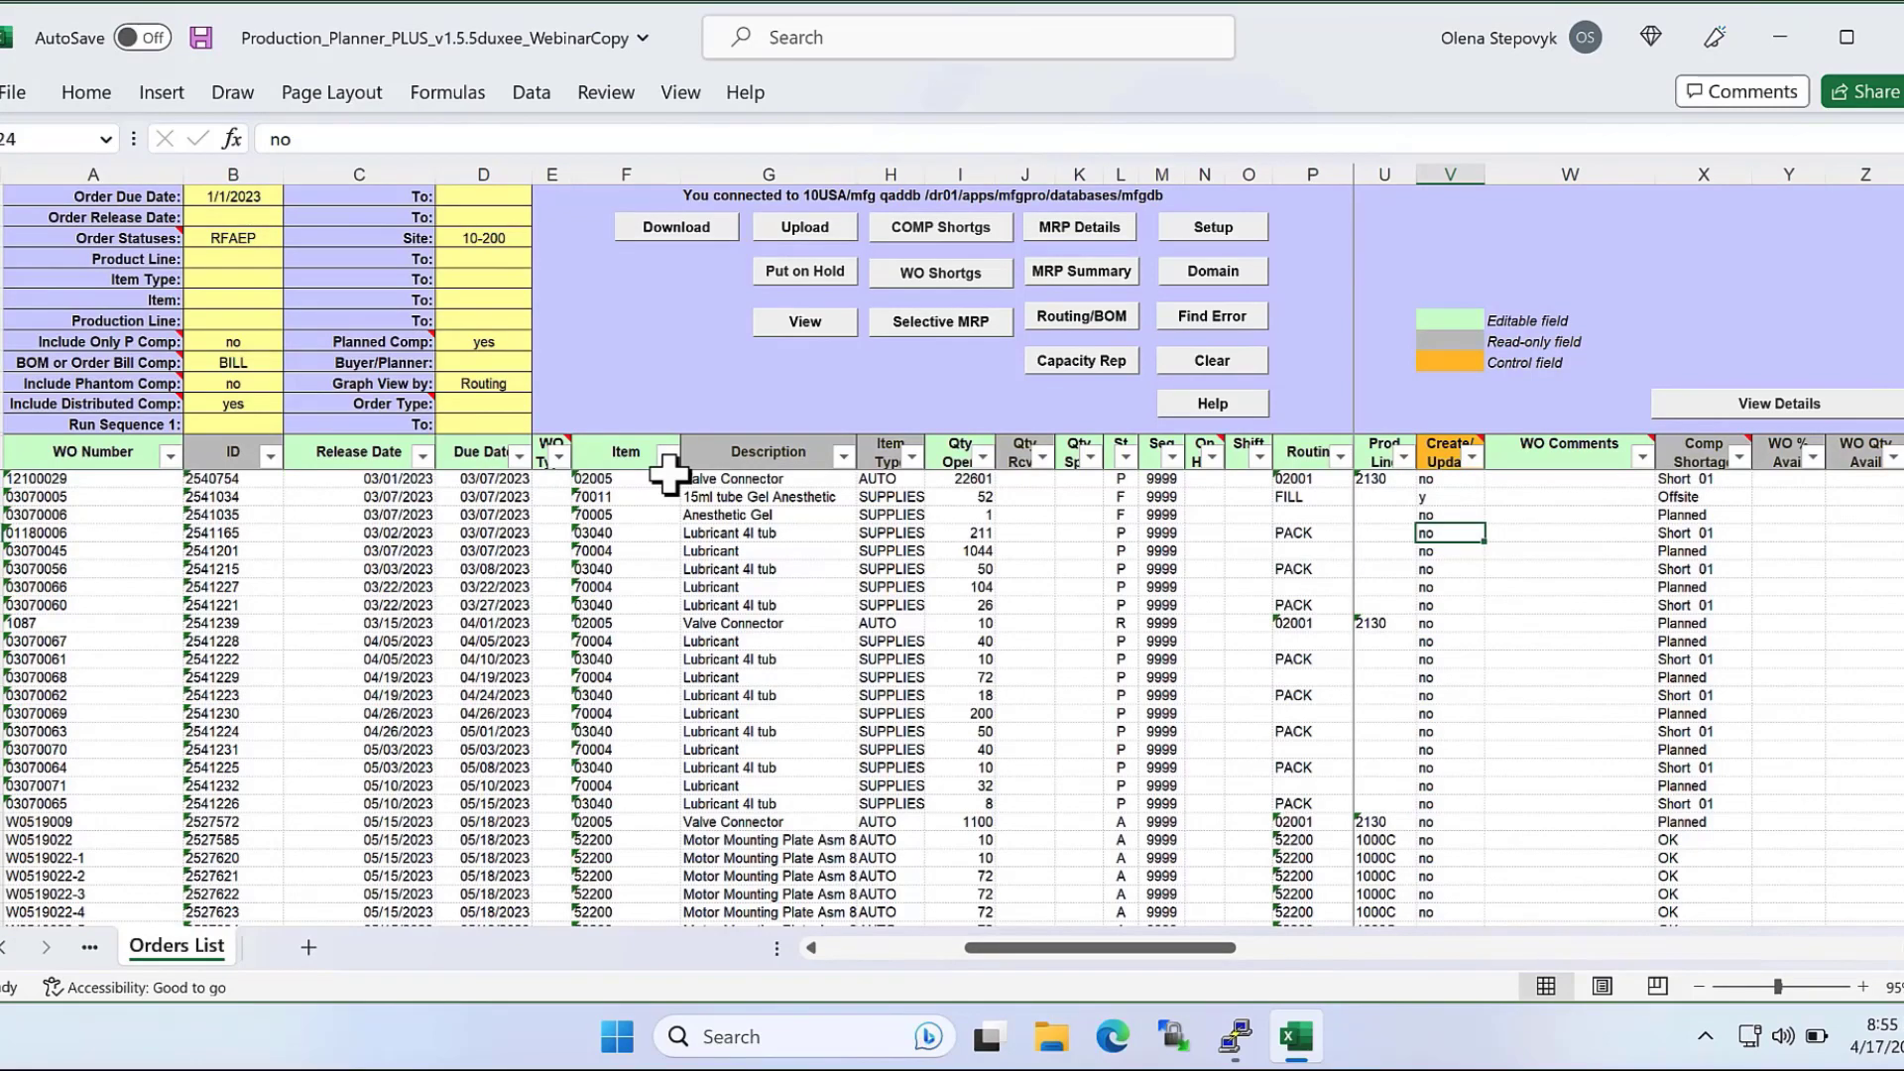
Remove P from the Order Statuses criteria, leaving RFAE, and download the orders again.
{"action": "left_click", "coordinate": [264, 236]}
{"action": "double_click", "coordinate": [271, 241]}
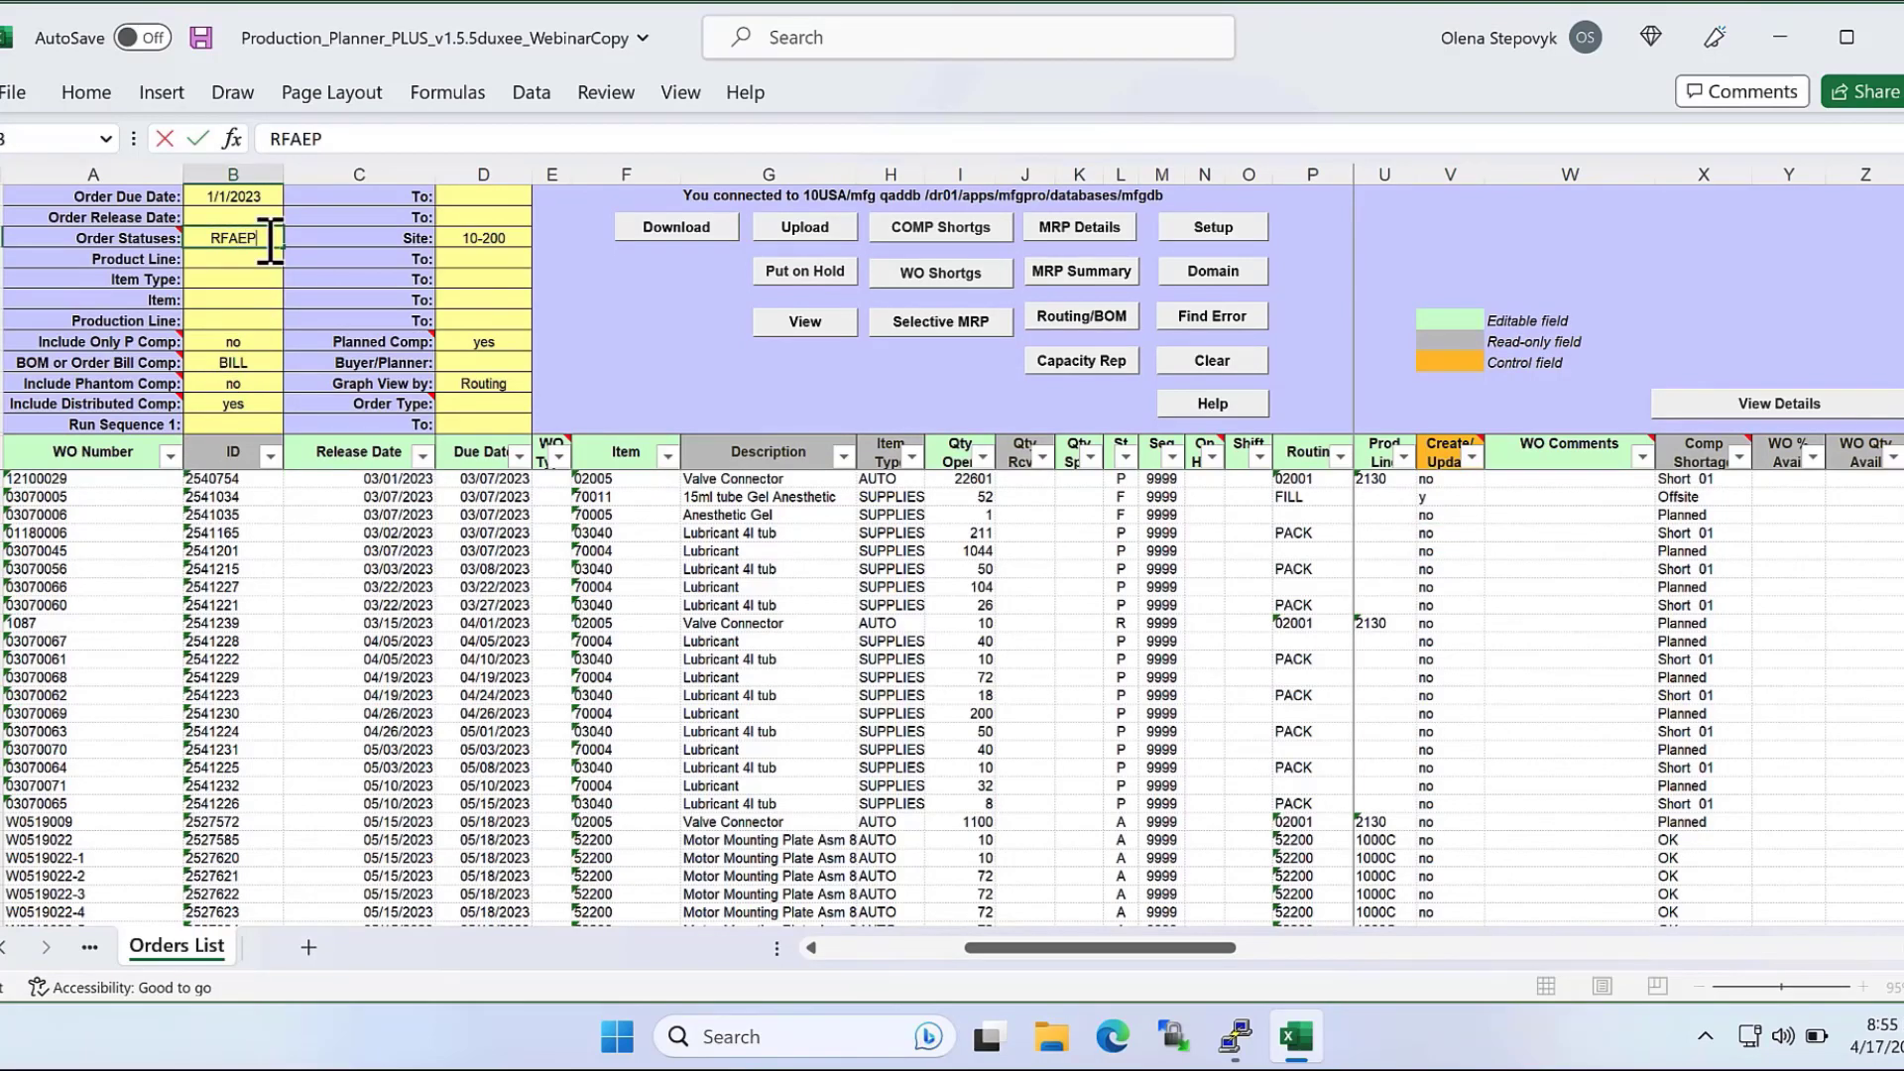
{"action": "key", "text": "BackSpace"}
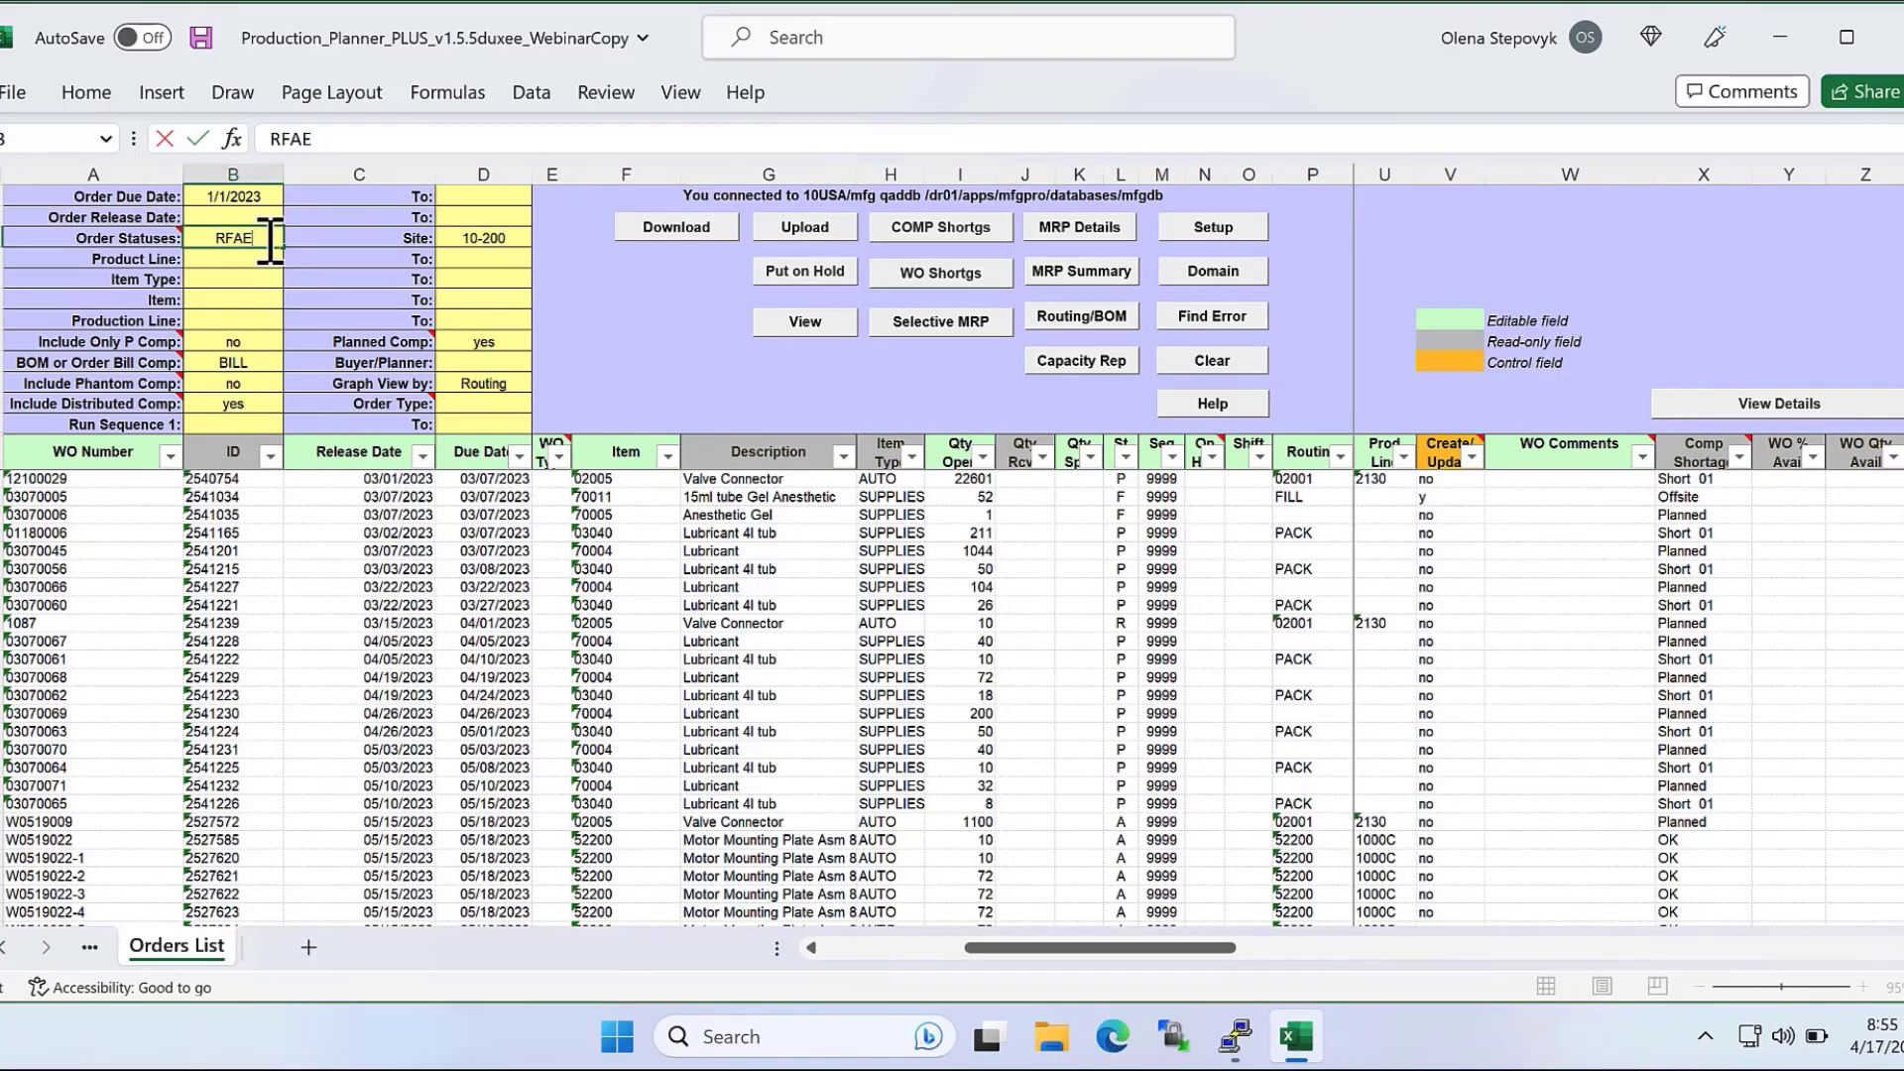
{"action": "left_click", "coordinate": [486, 496]}
{"action": "left_click", "coordinate": [682, 226]}
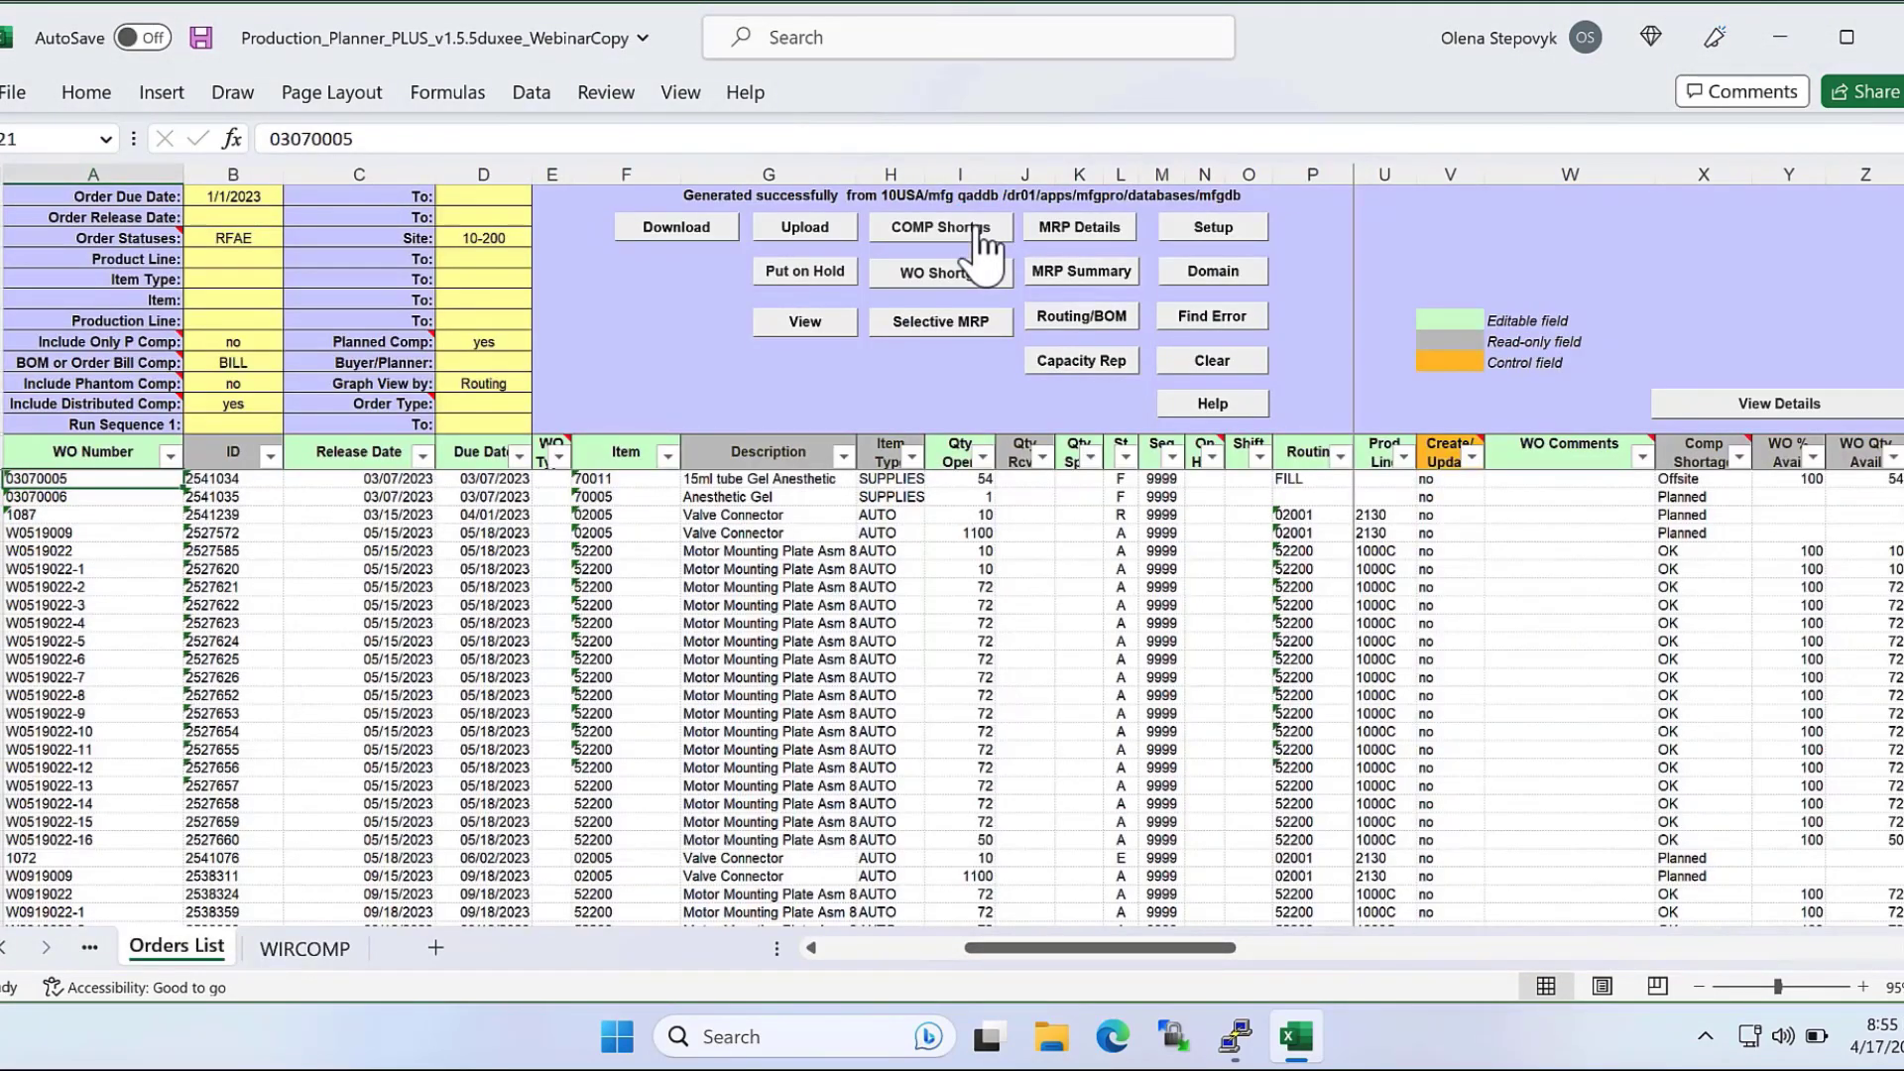
Filter the Pur/Mfg column of the WIRCOMP component availability report to show only M components.
{"action": "left_click", "coordinate": [328, 952]}
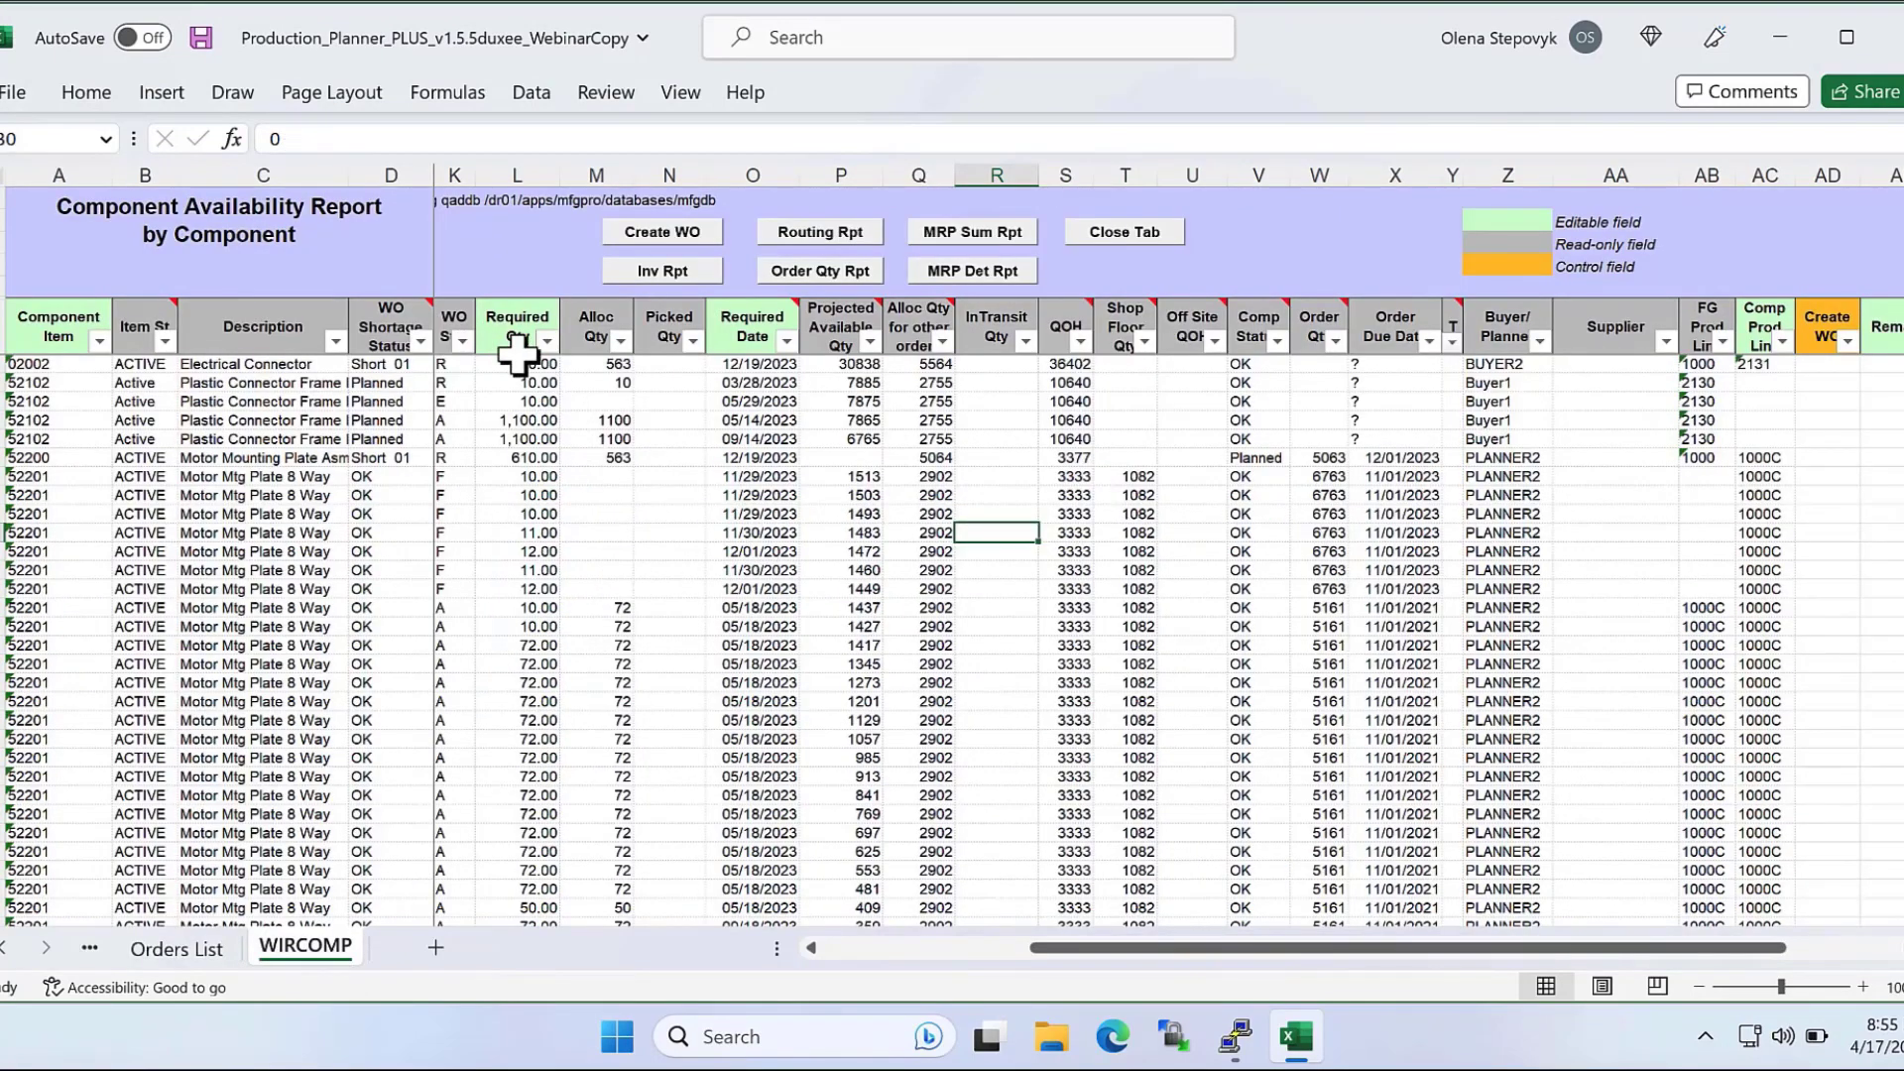
{"action": "left_click", "coordinate": [859, 948]}
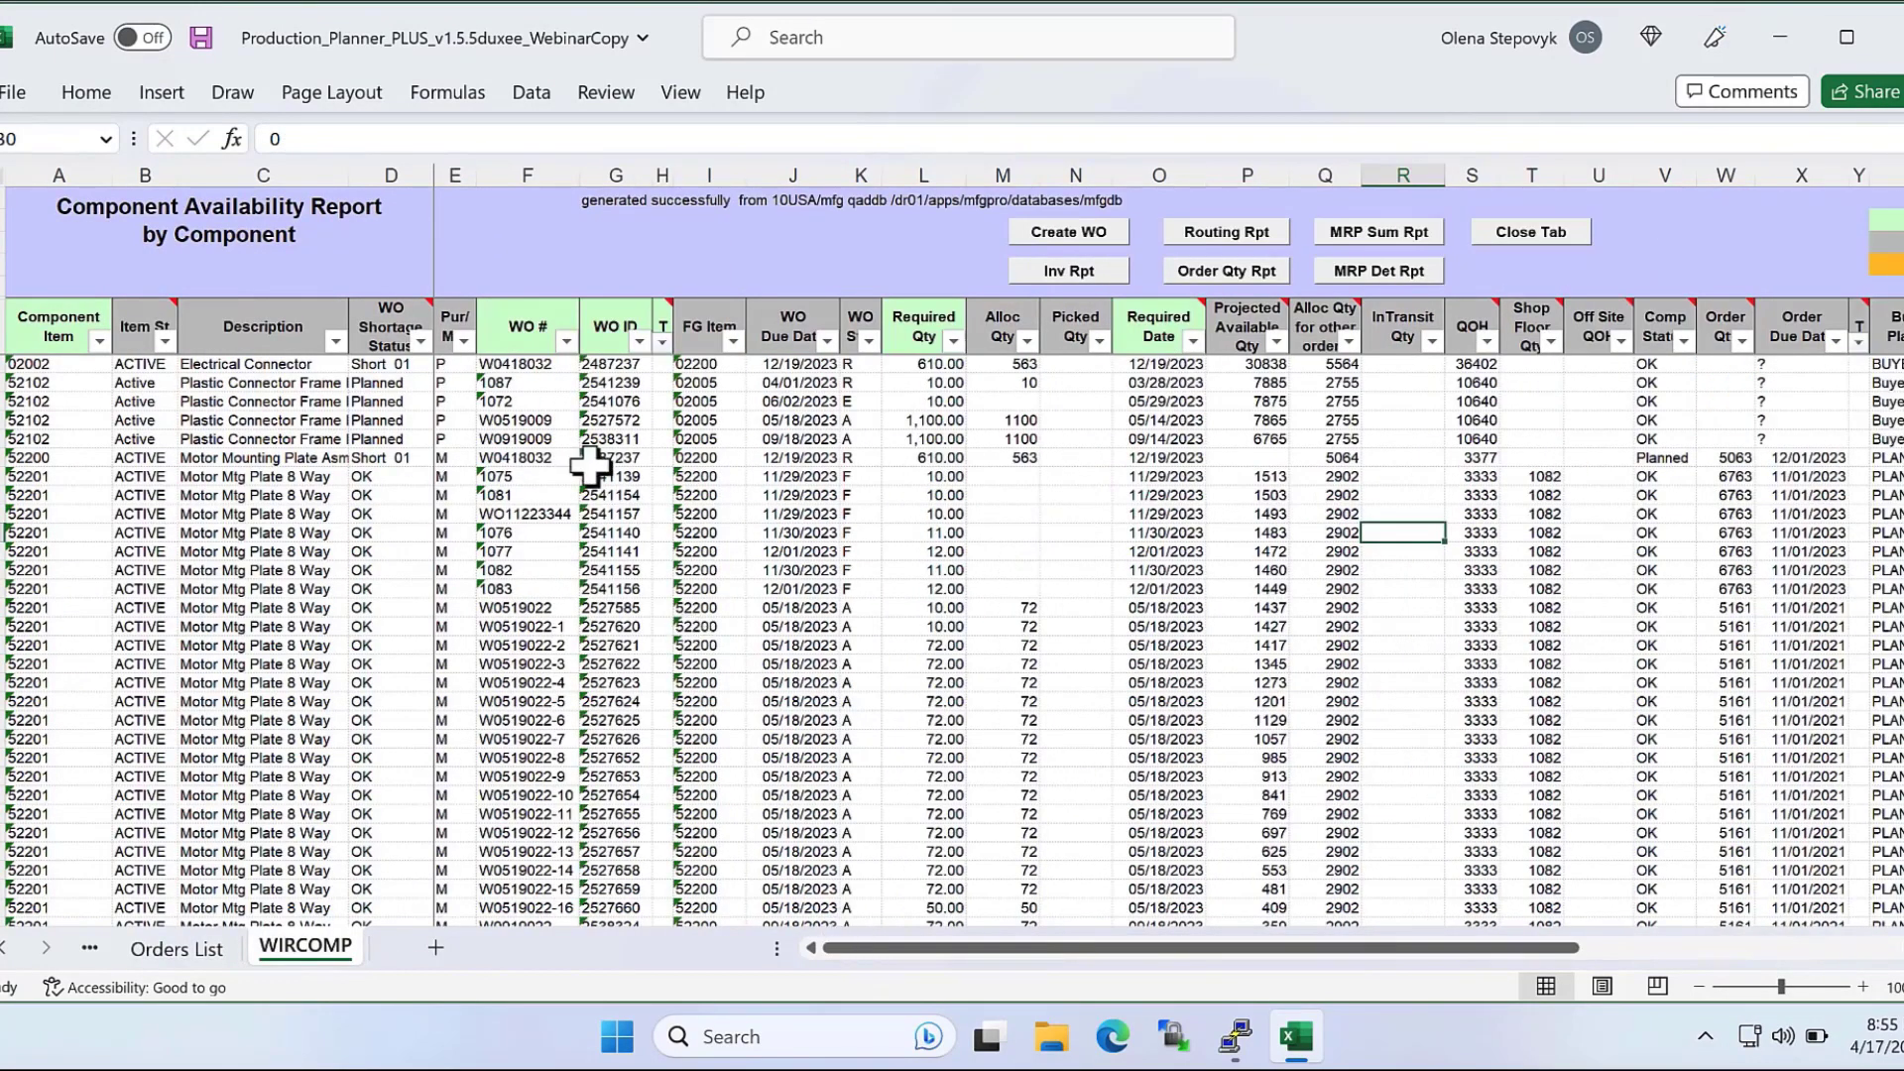
{"action": "left_click", "coordinate": [463, 341]}
{"action": "left_click", "coordinate": [146, 573]}
{"action": "left_click", "coordinate": [148, 621]}
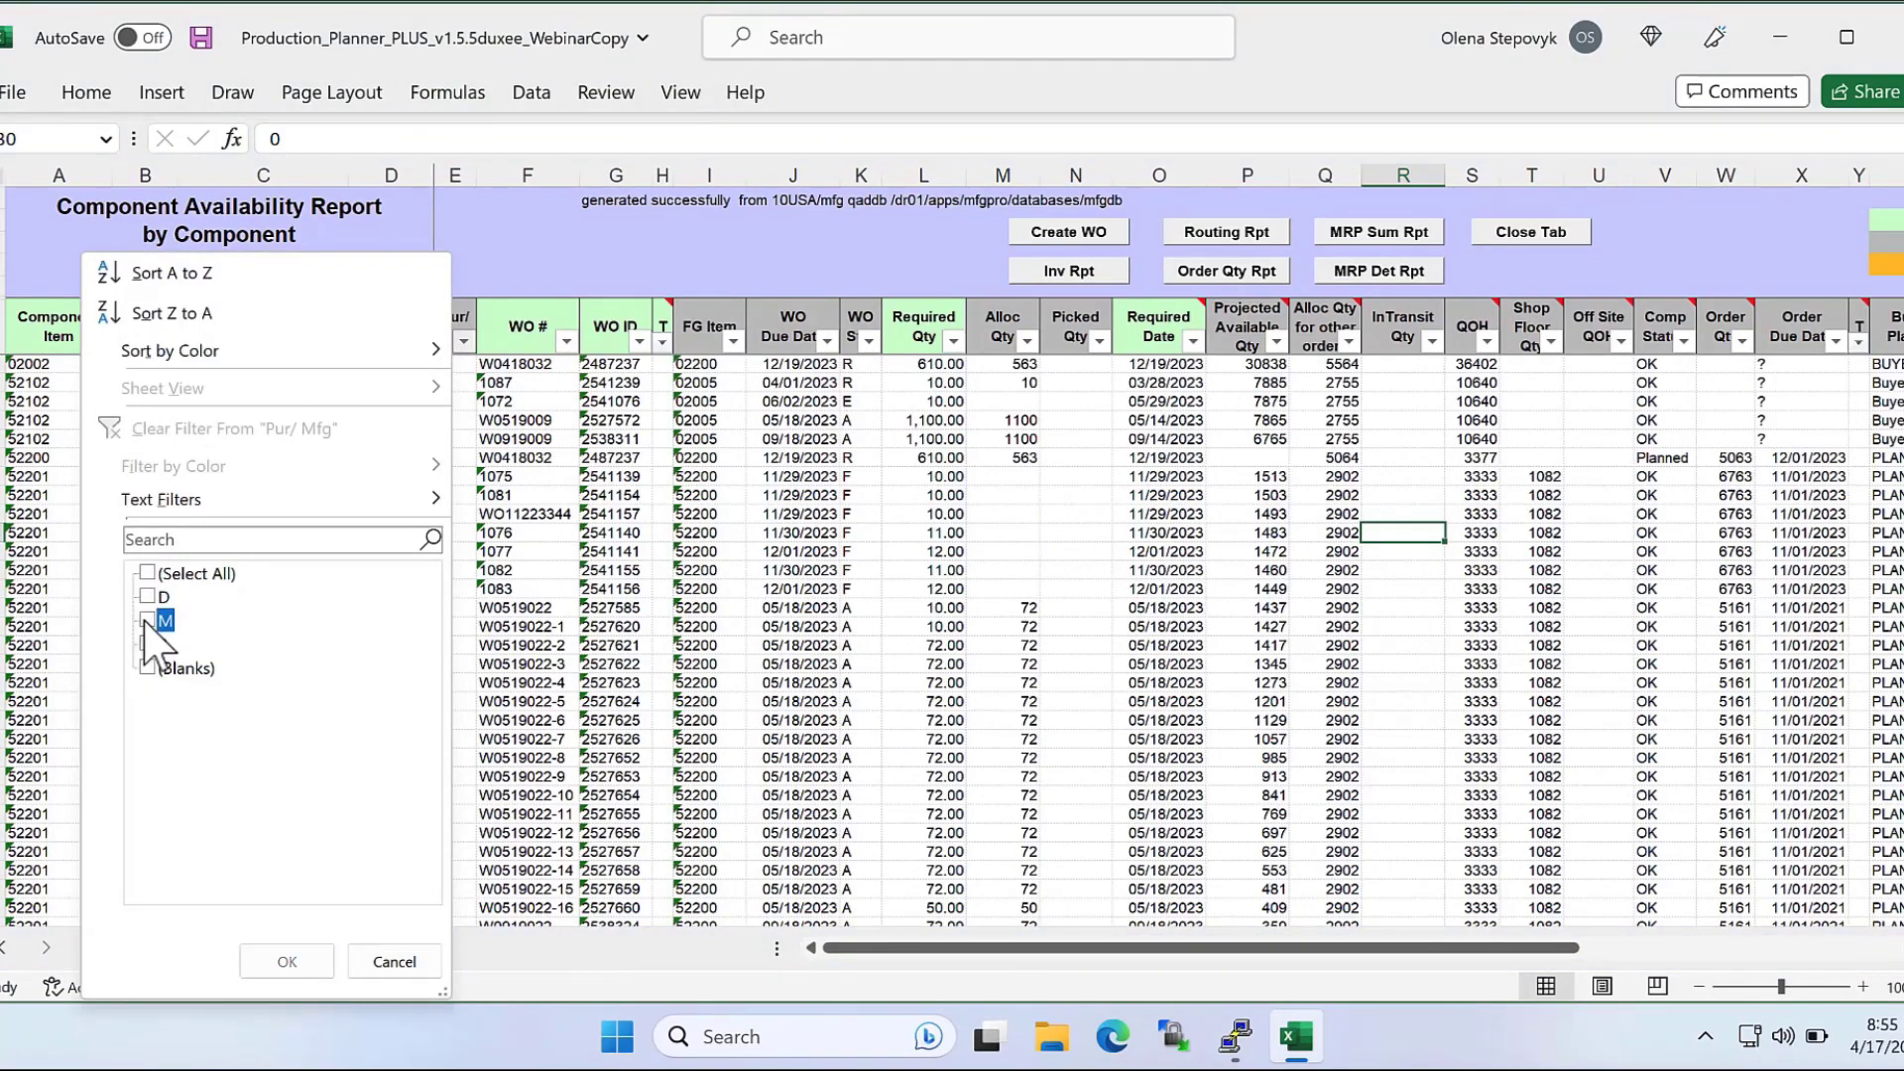
{"action": "left_click", "coordinate": [286, 961]}
{"action": "left_click", "coordinate": [1252, 513]}
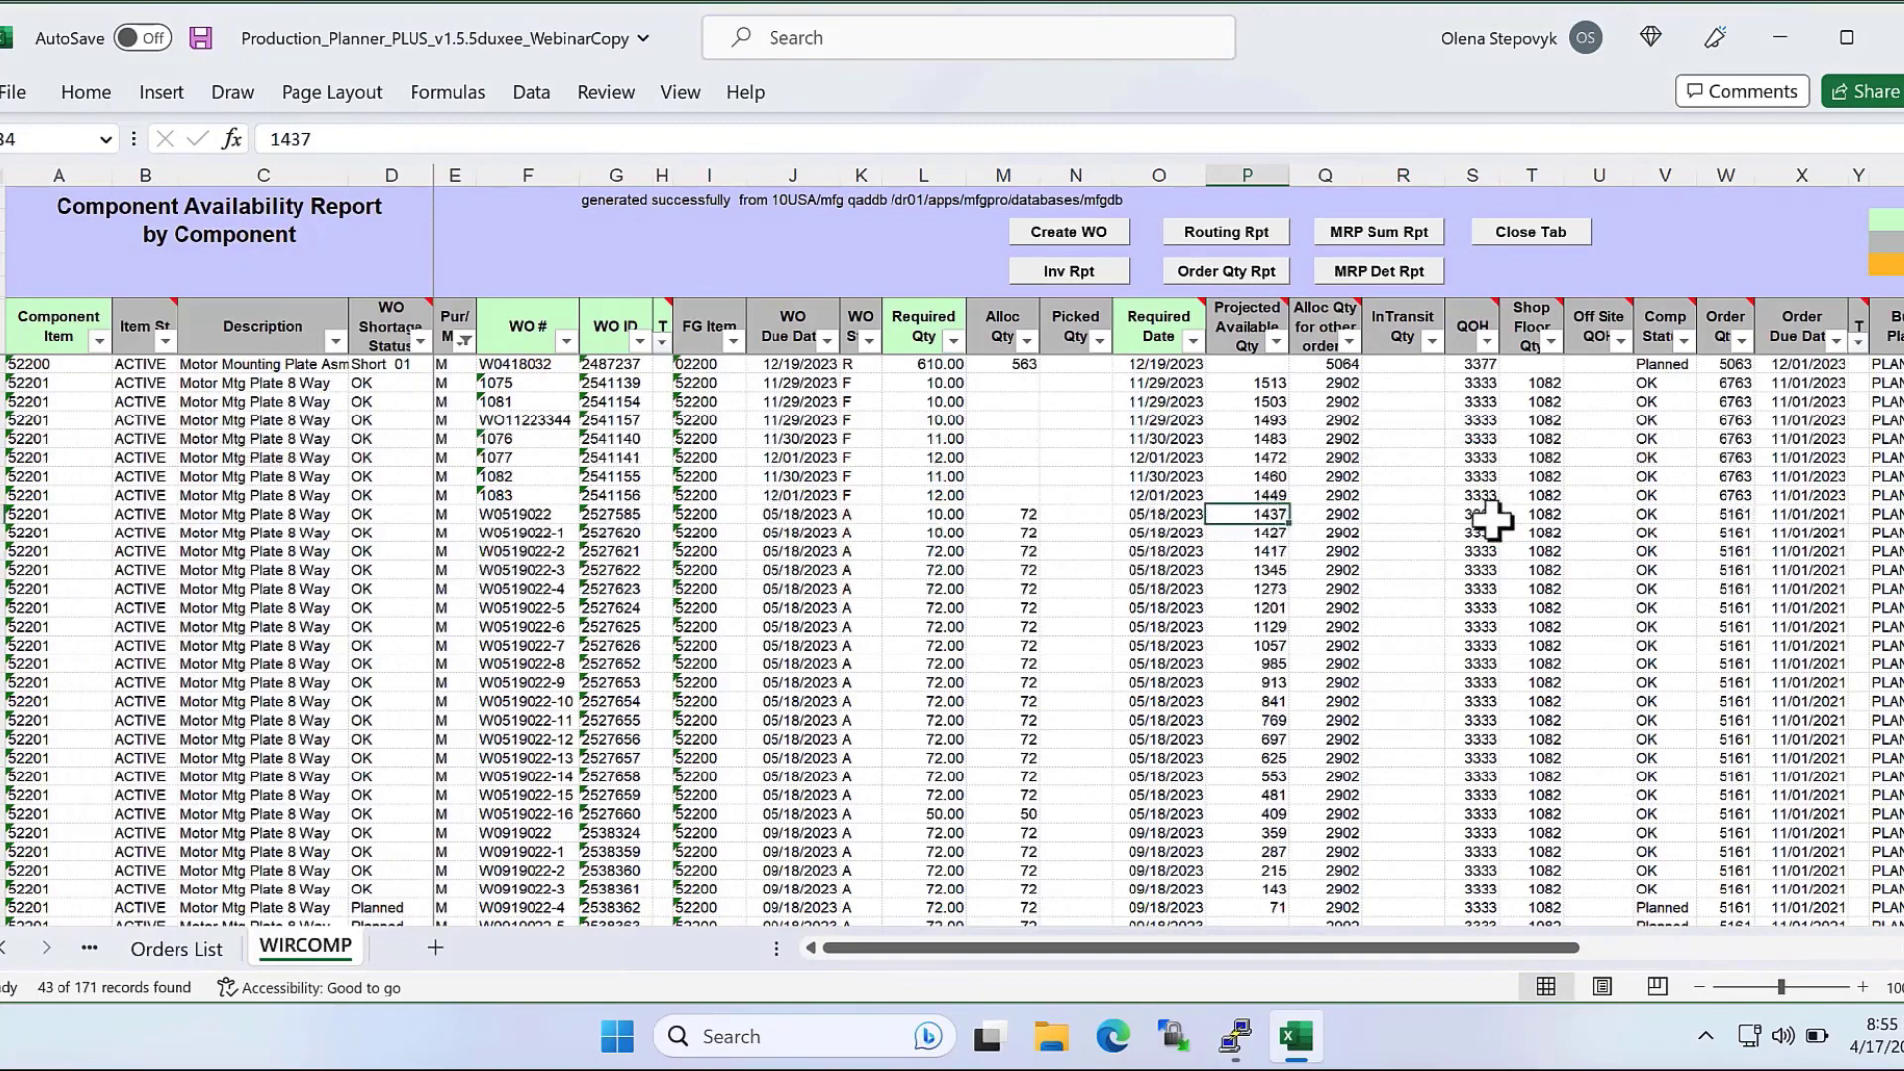
Run the order quantity report for component 52200, examine its open work order quantities, and close the output.
{"action": "left_click", "coordinate": [2, 363]}
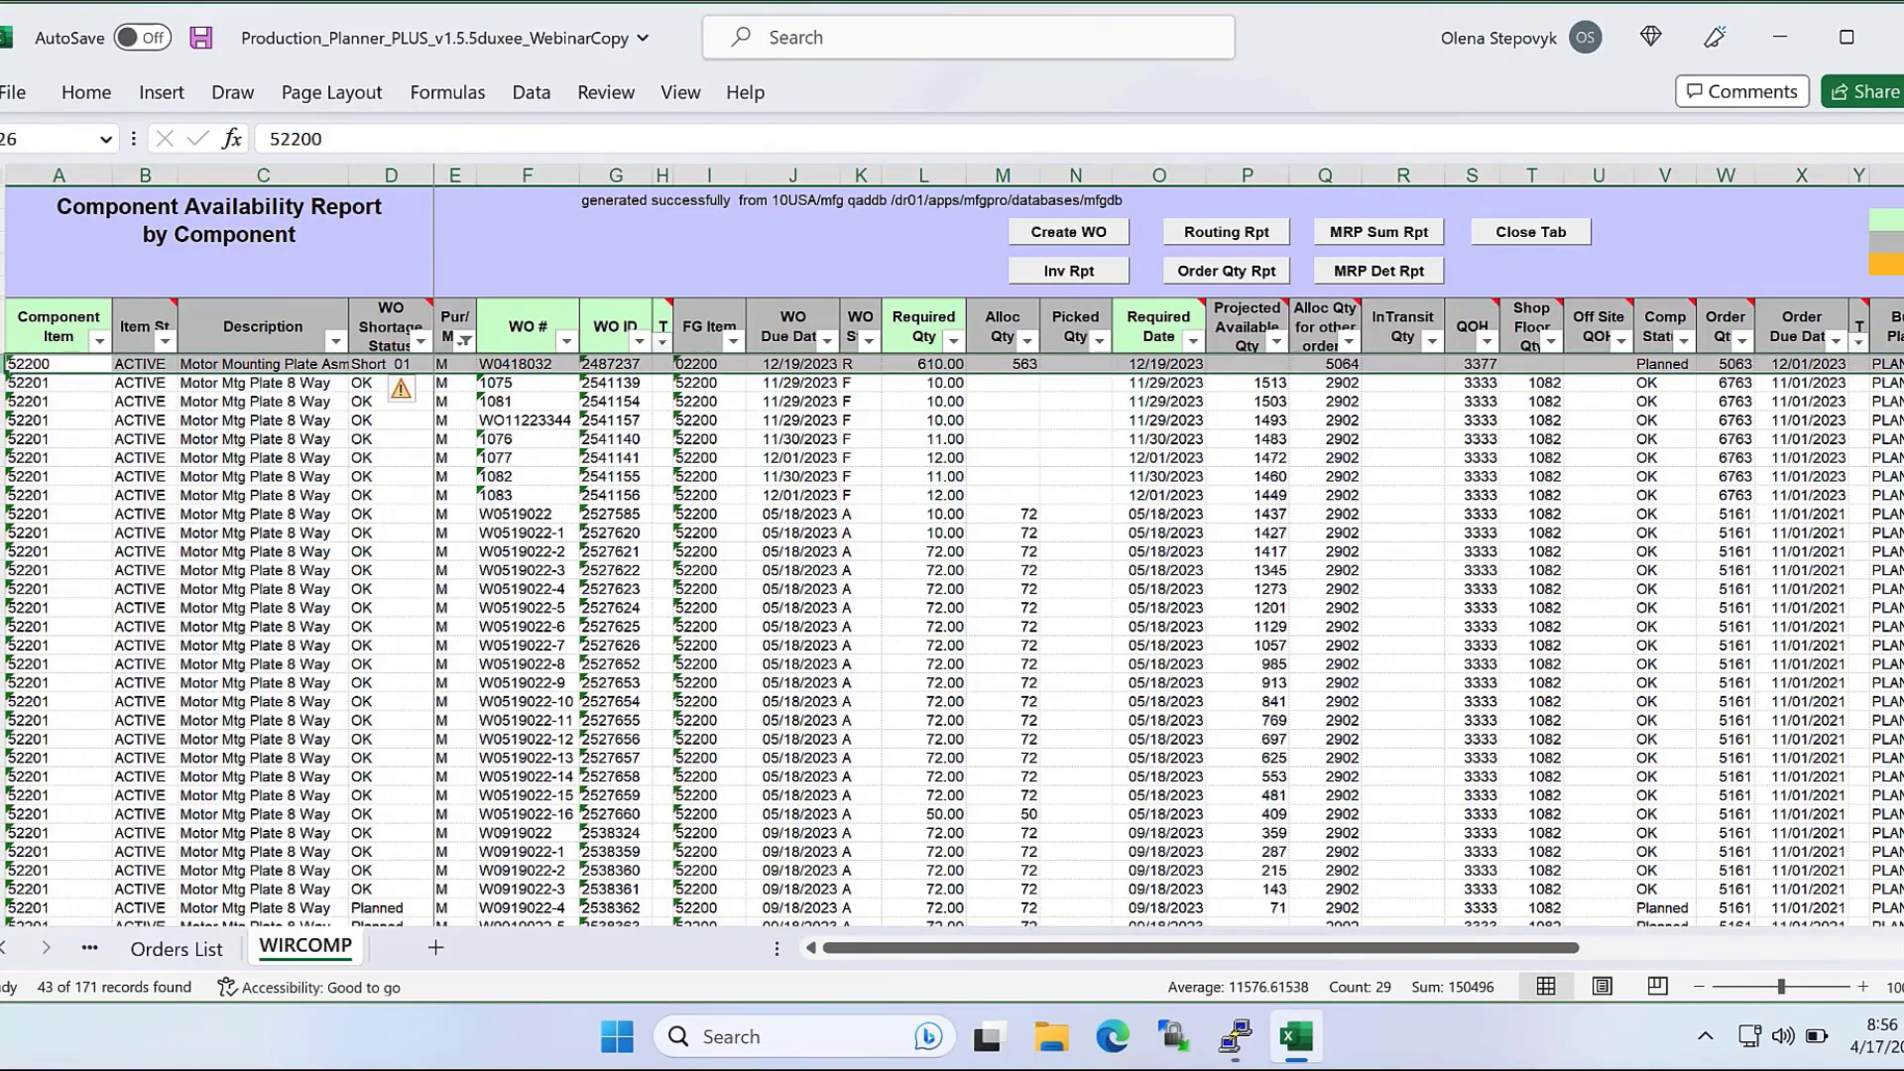
{"action": "left_click", "coordinate": [1730, 364]}
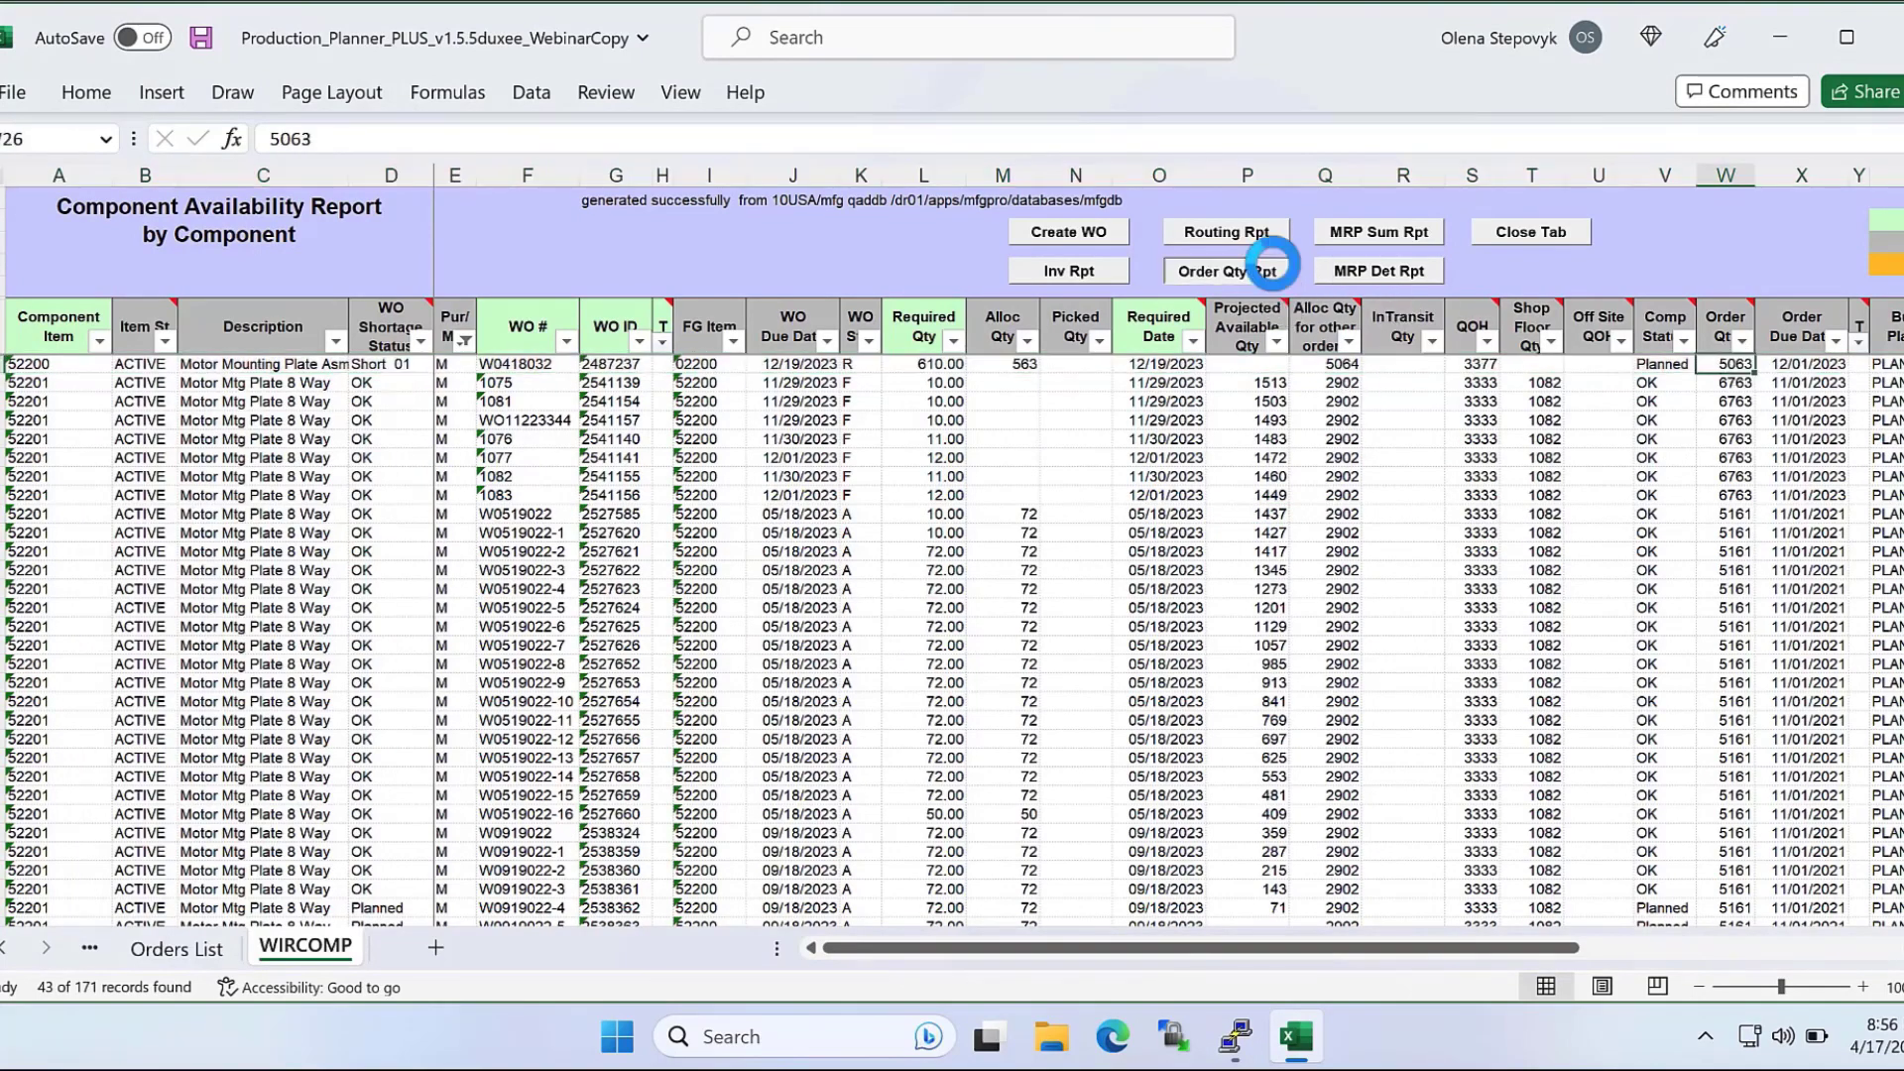
{"action": "left_click", "coordinate": [1272, 263]}
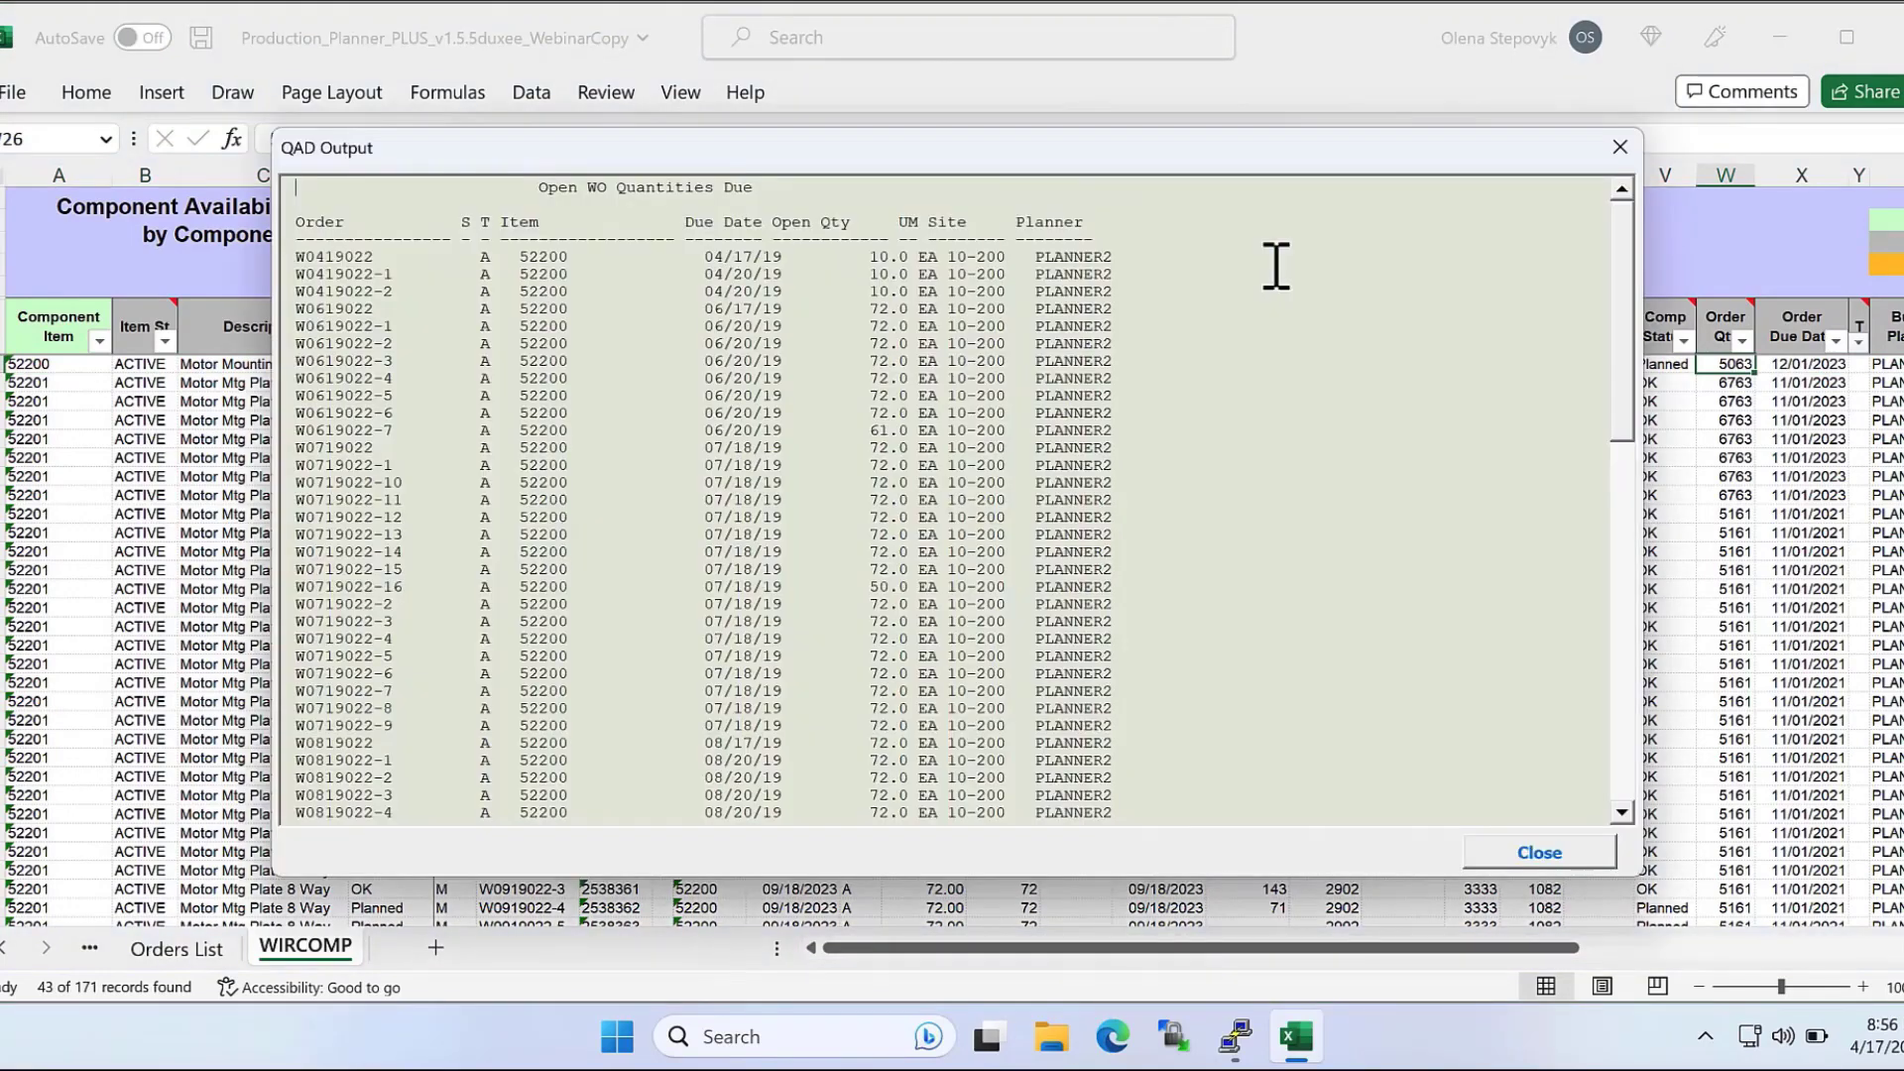
{"action": "scroll", "coordinate": [1408, 555], "scroll_direction": "down", "scroll_amount": 10}
{"action": "left_click", "coordinate": [1539, 852]}
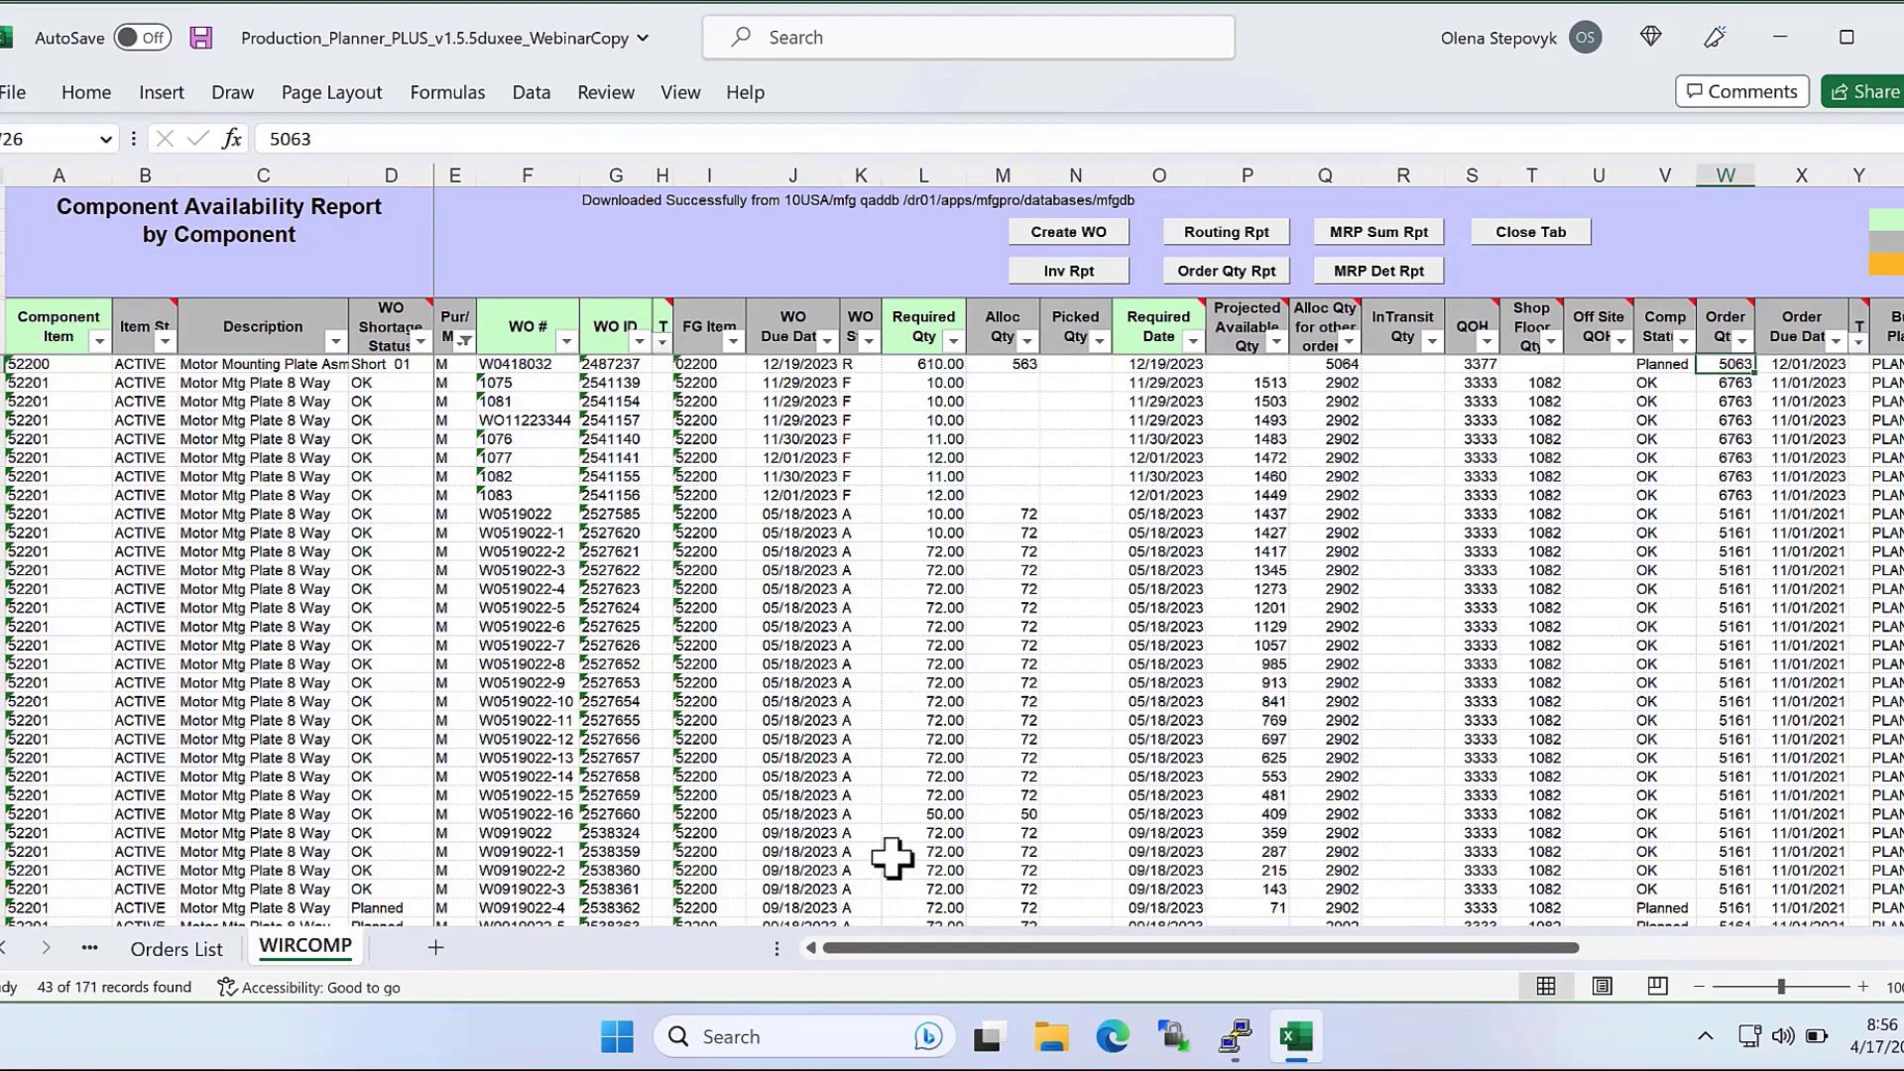
Examine the filter values available in the Comp Status column, keeping all of them selected.
{"action": "left_click", "coordinate": [1666, 327]}
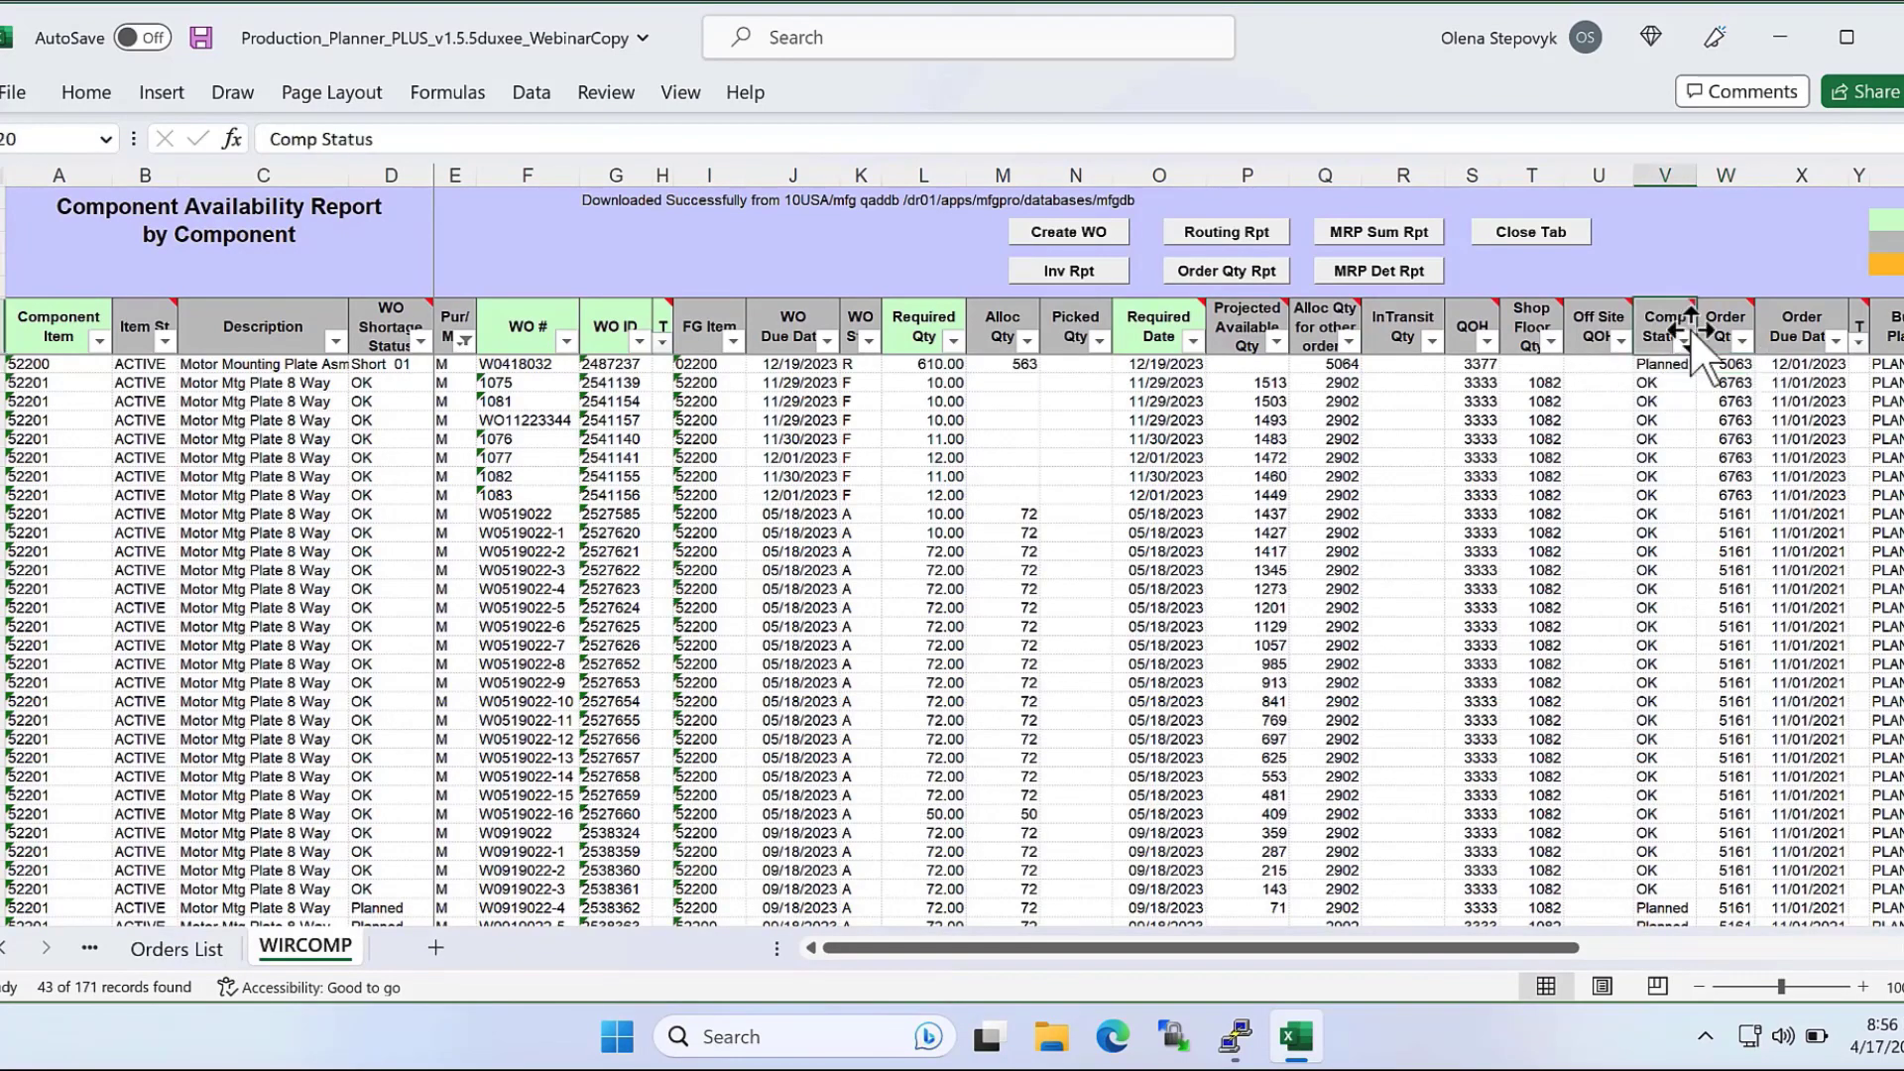
{"action": "left_click", "coordinate": [1683, 340]}
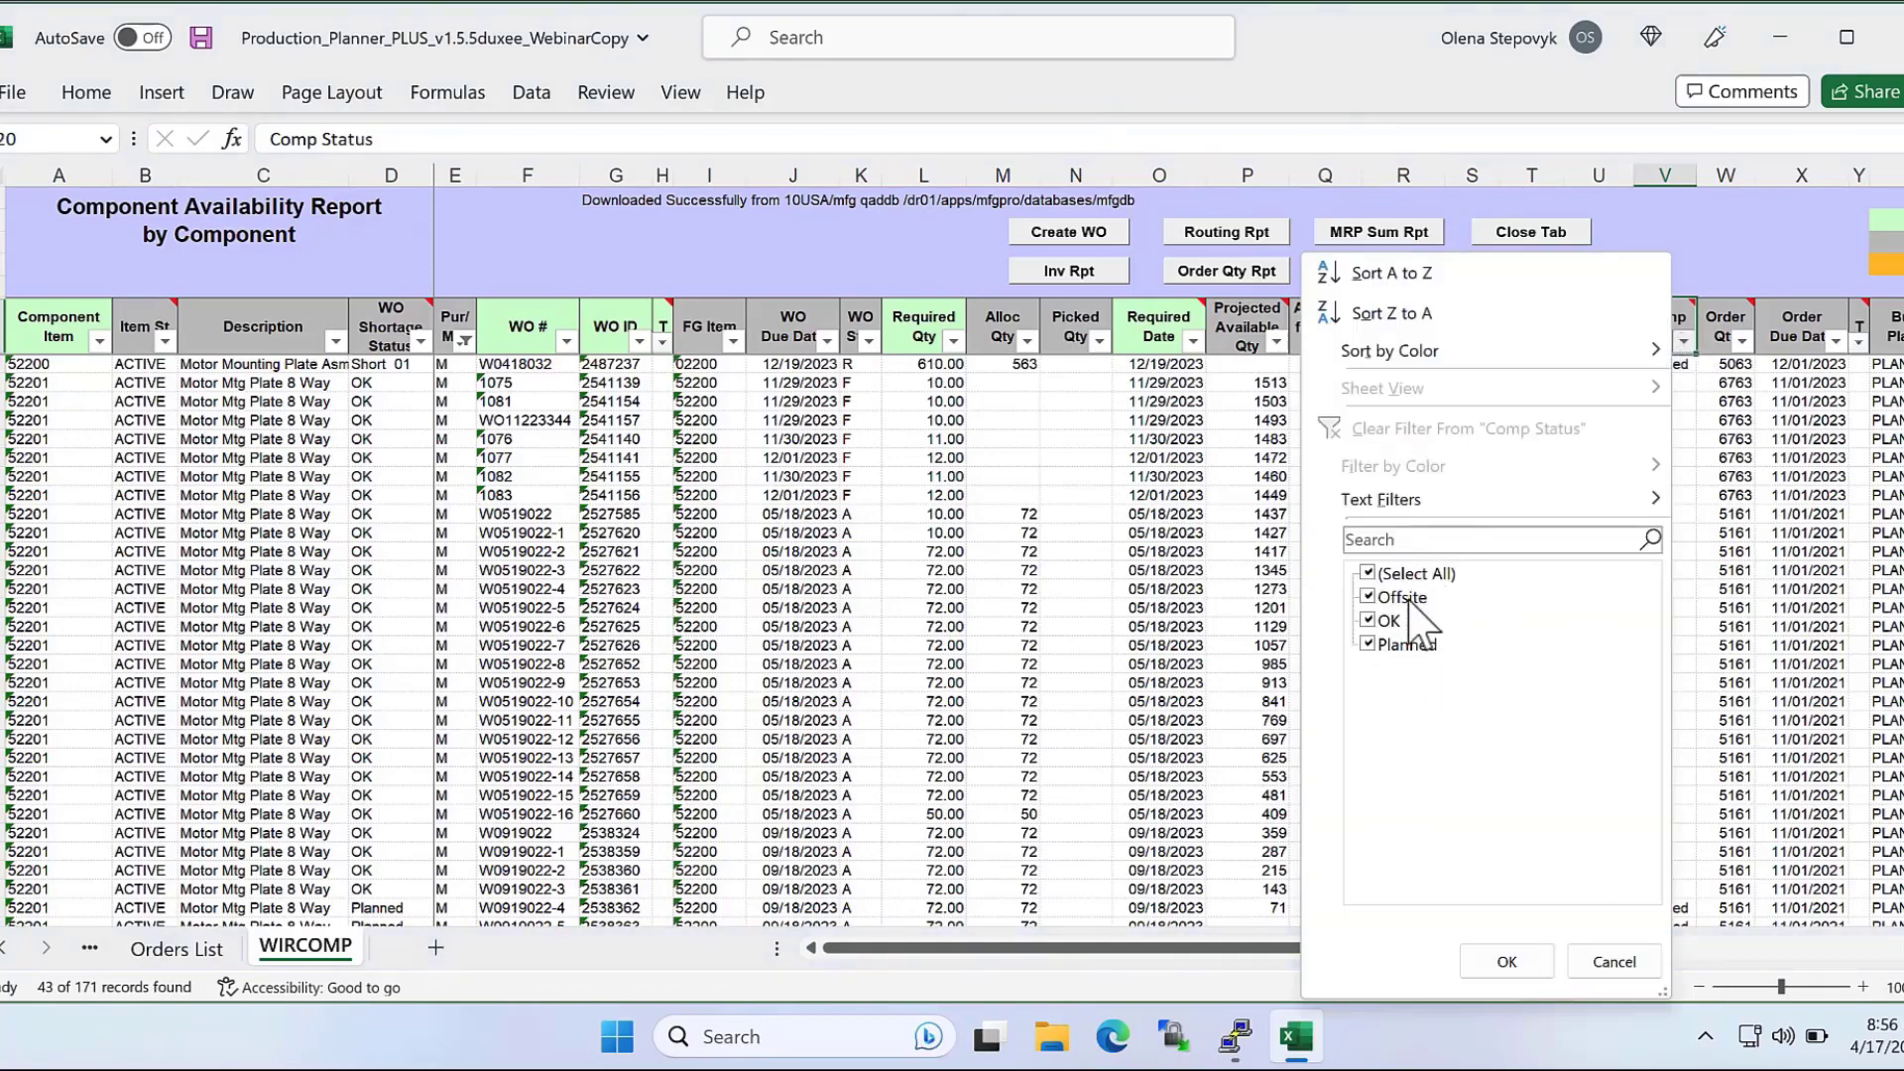
{"action": "left_click", "coordinate": [1507, 962]}
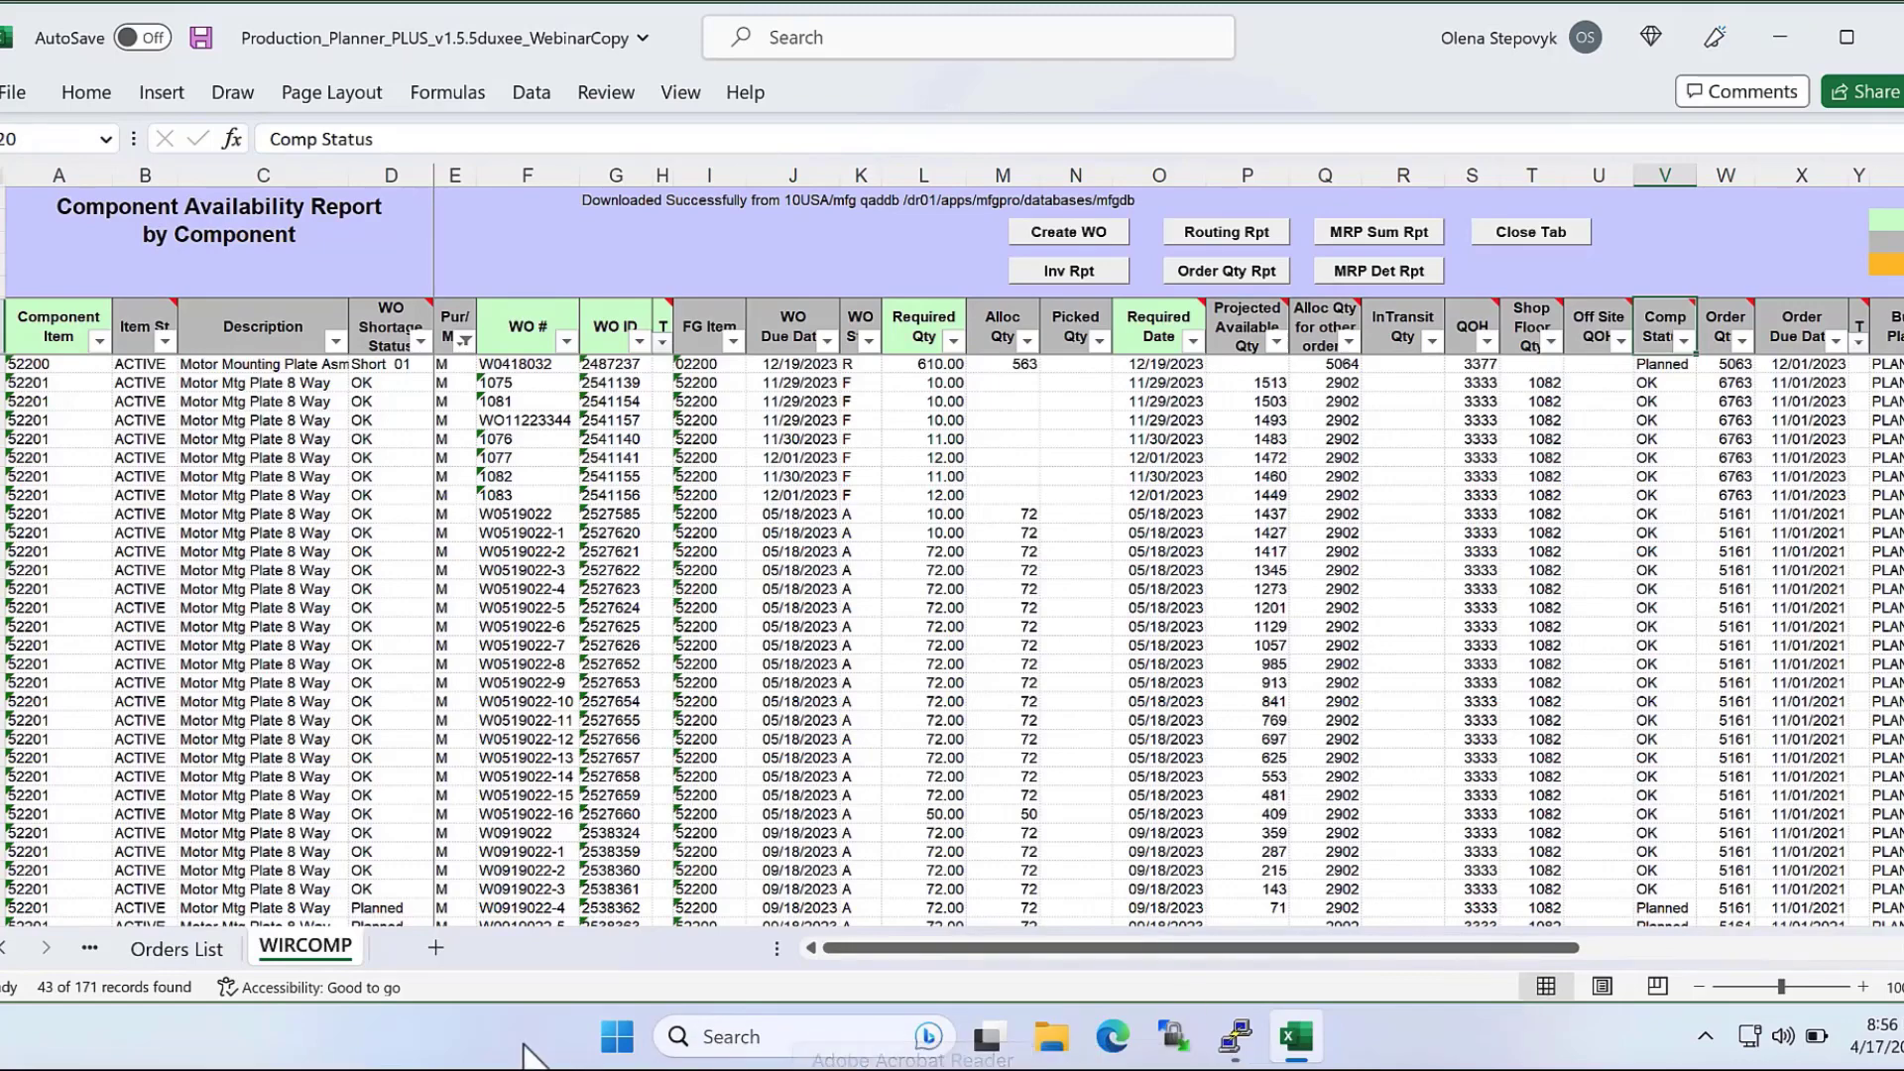
Add p to the Order Statuses criteria on the Orders List so it reads RFAEp, and download the orders.
{"action": "left_click", "coordinate": [170, 949]}
{"action": "double_click", "coordinate": [258, 240]}
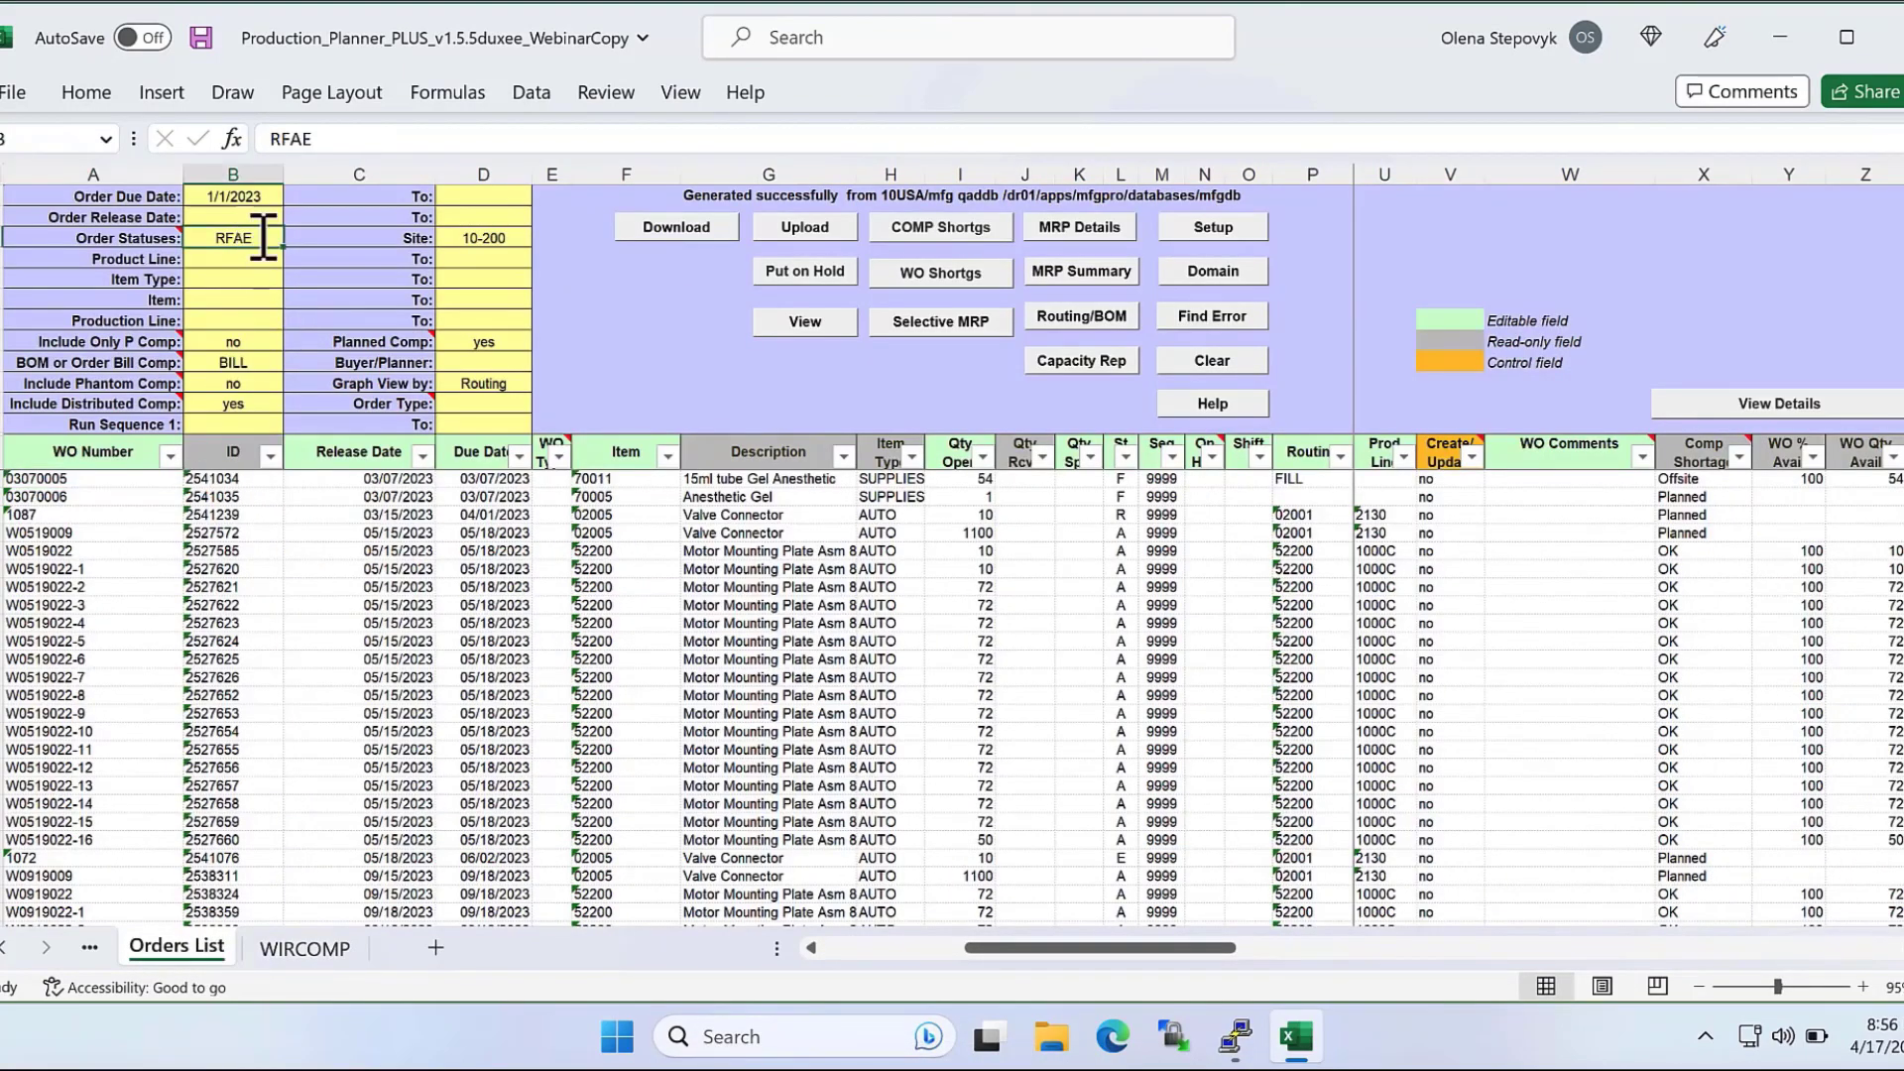
{"action": "type", "text": "p"}
{"action": "left_click", "coordinate": [698, 222]}
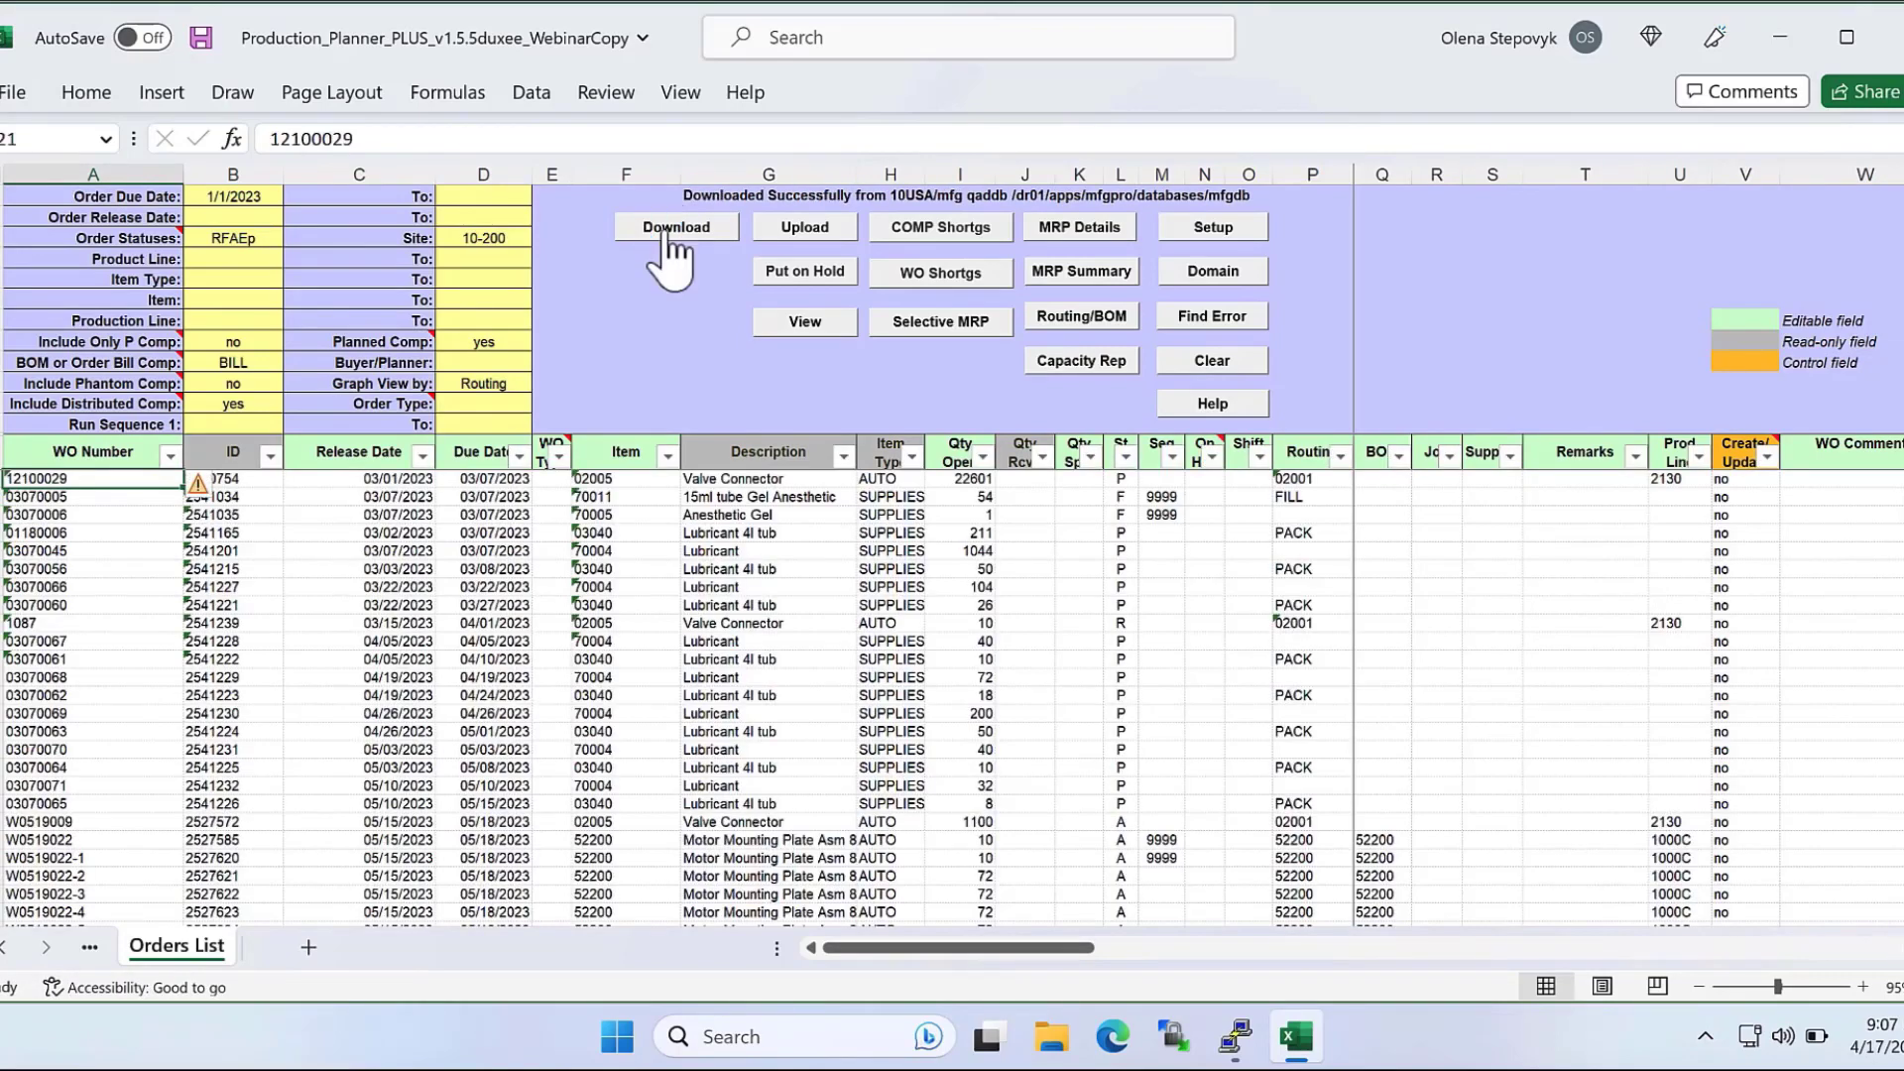
Generate the component shortage report for all downloaded orders and bring the Comp Shortage column into view.
{"action": "left_click", "coordinate": [975, 222]}
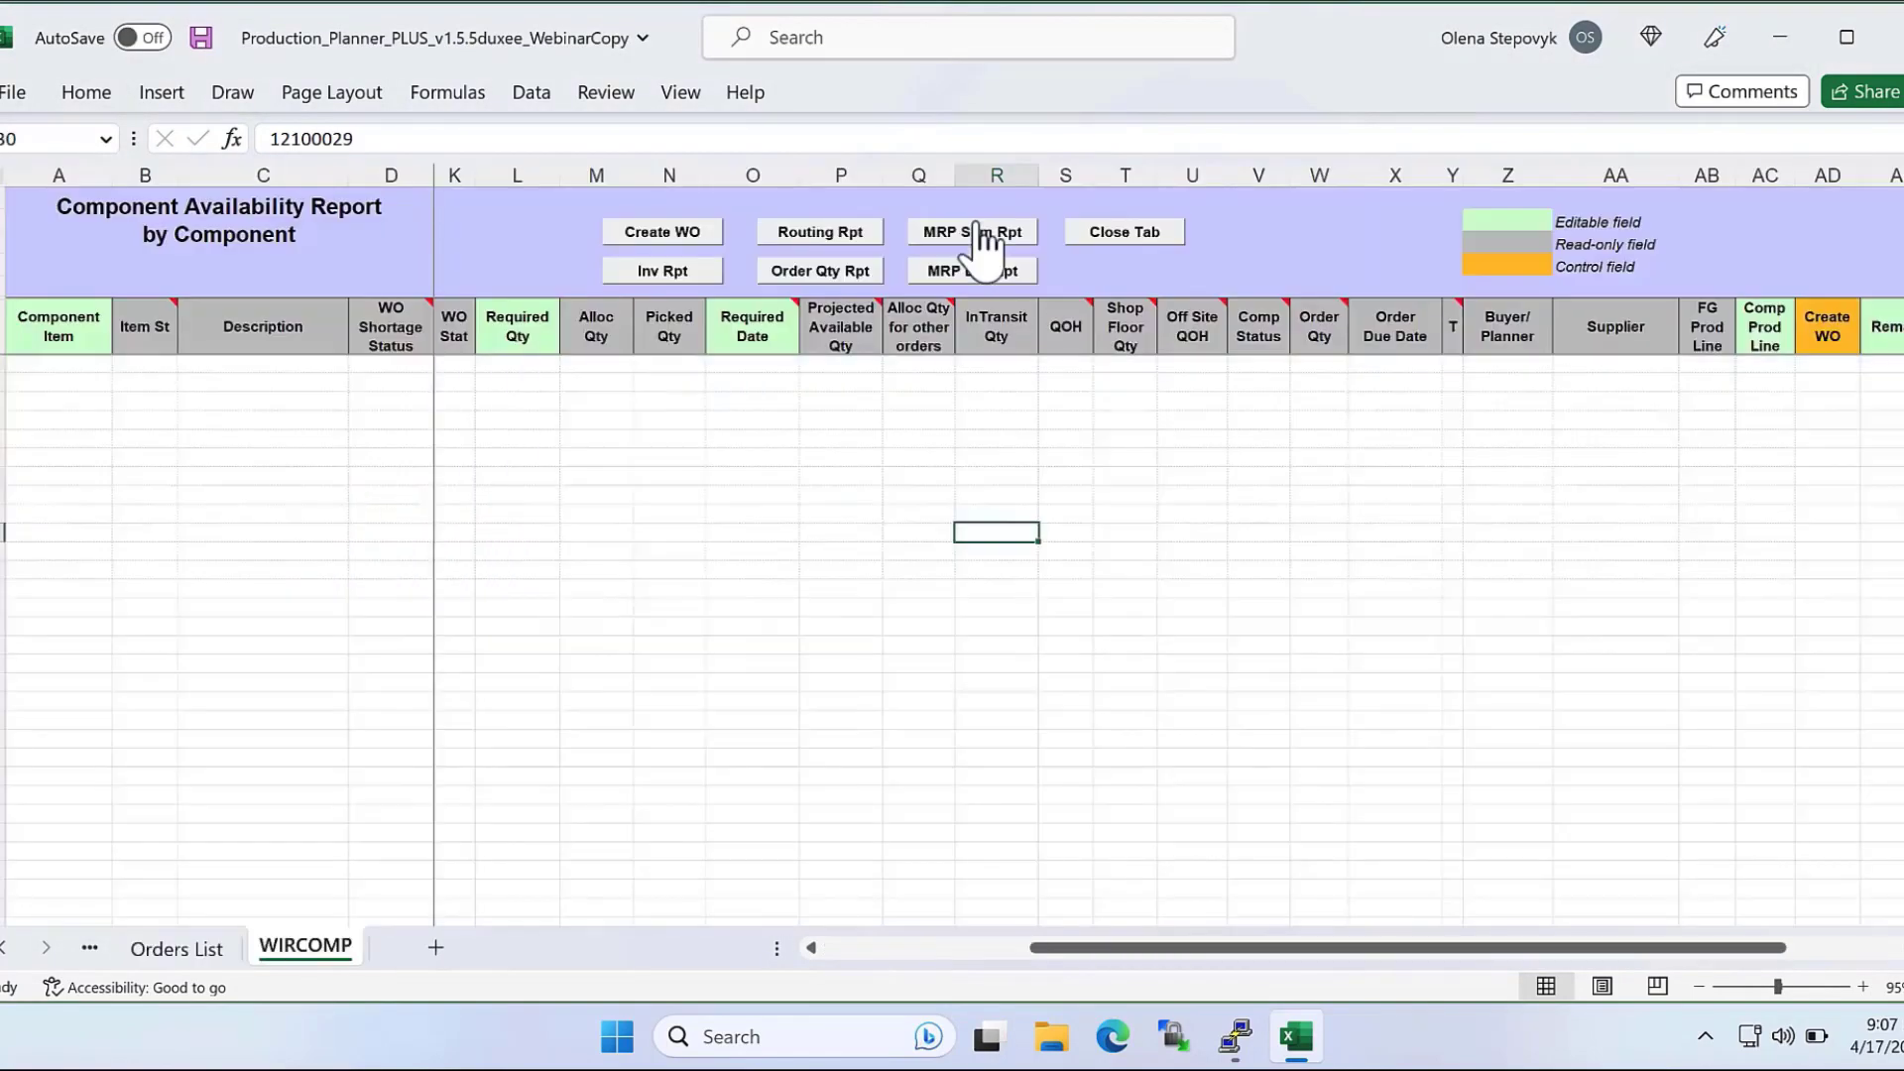
{"action": "left_click", "coordinate": [982, 236]}
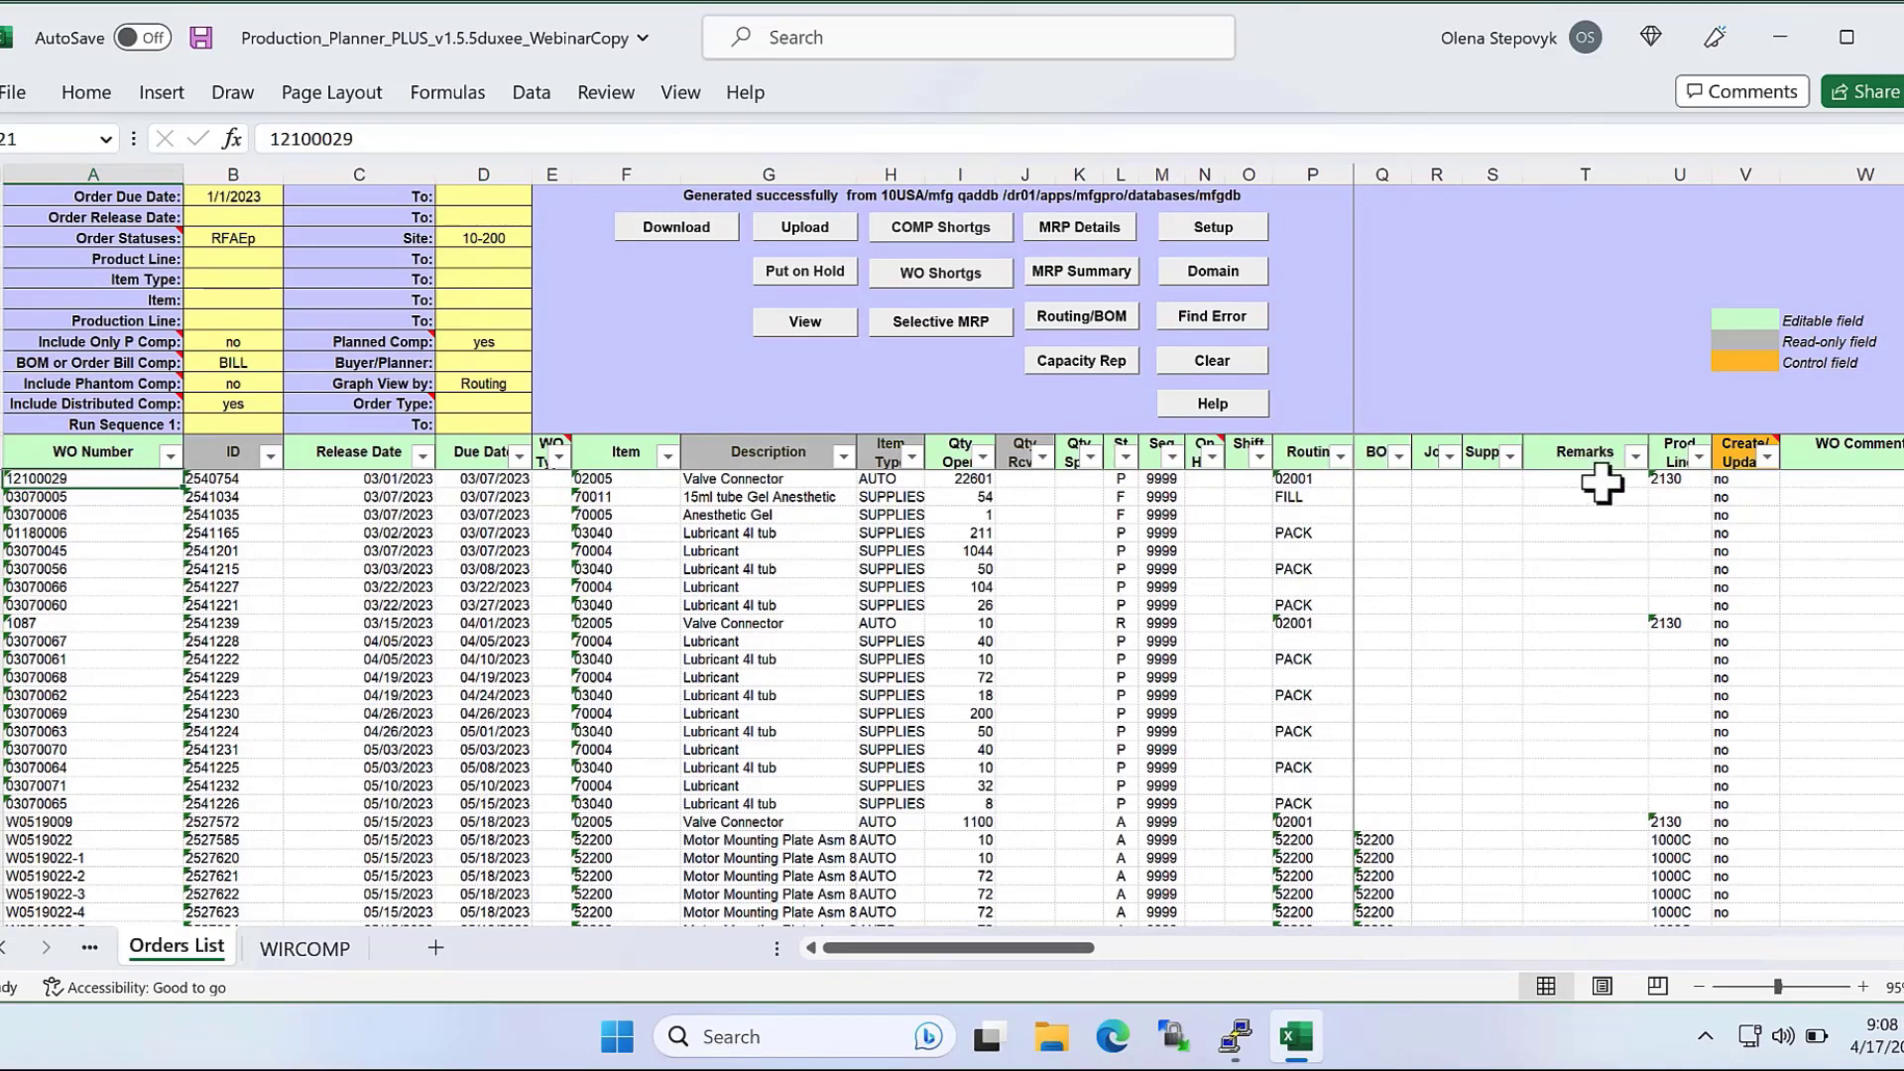
{"action": "scroll", "coordinate": [1854, 956], "scroll_direction": "right", "scroll_amount": 3}
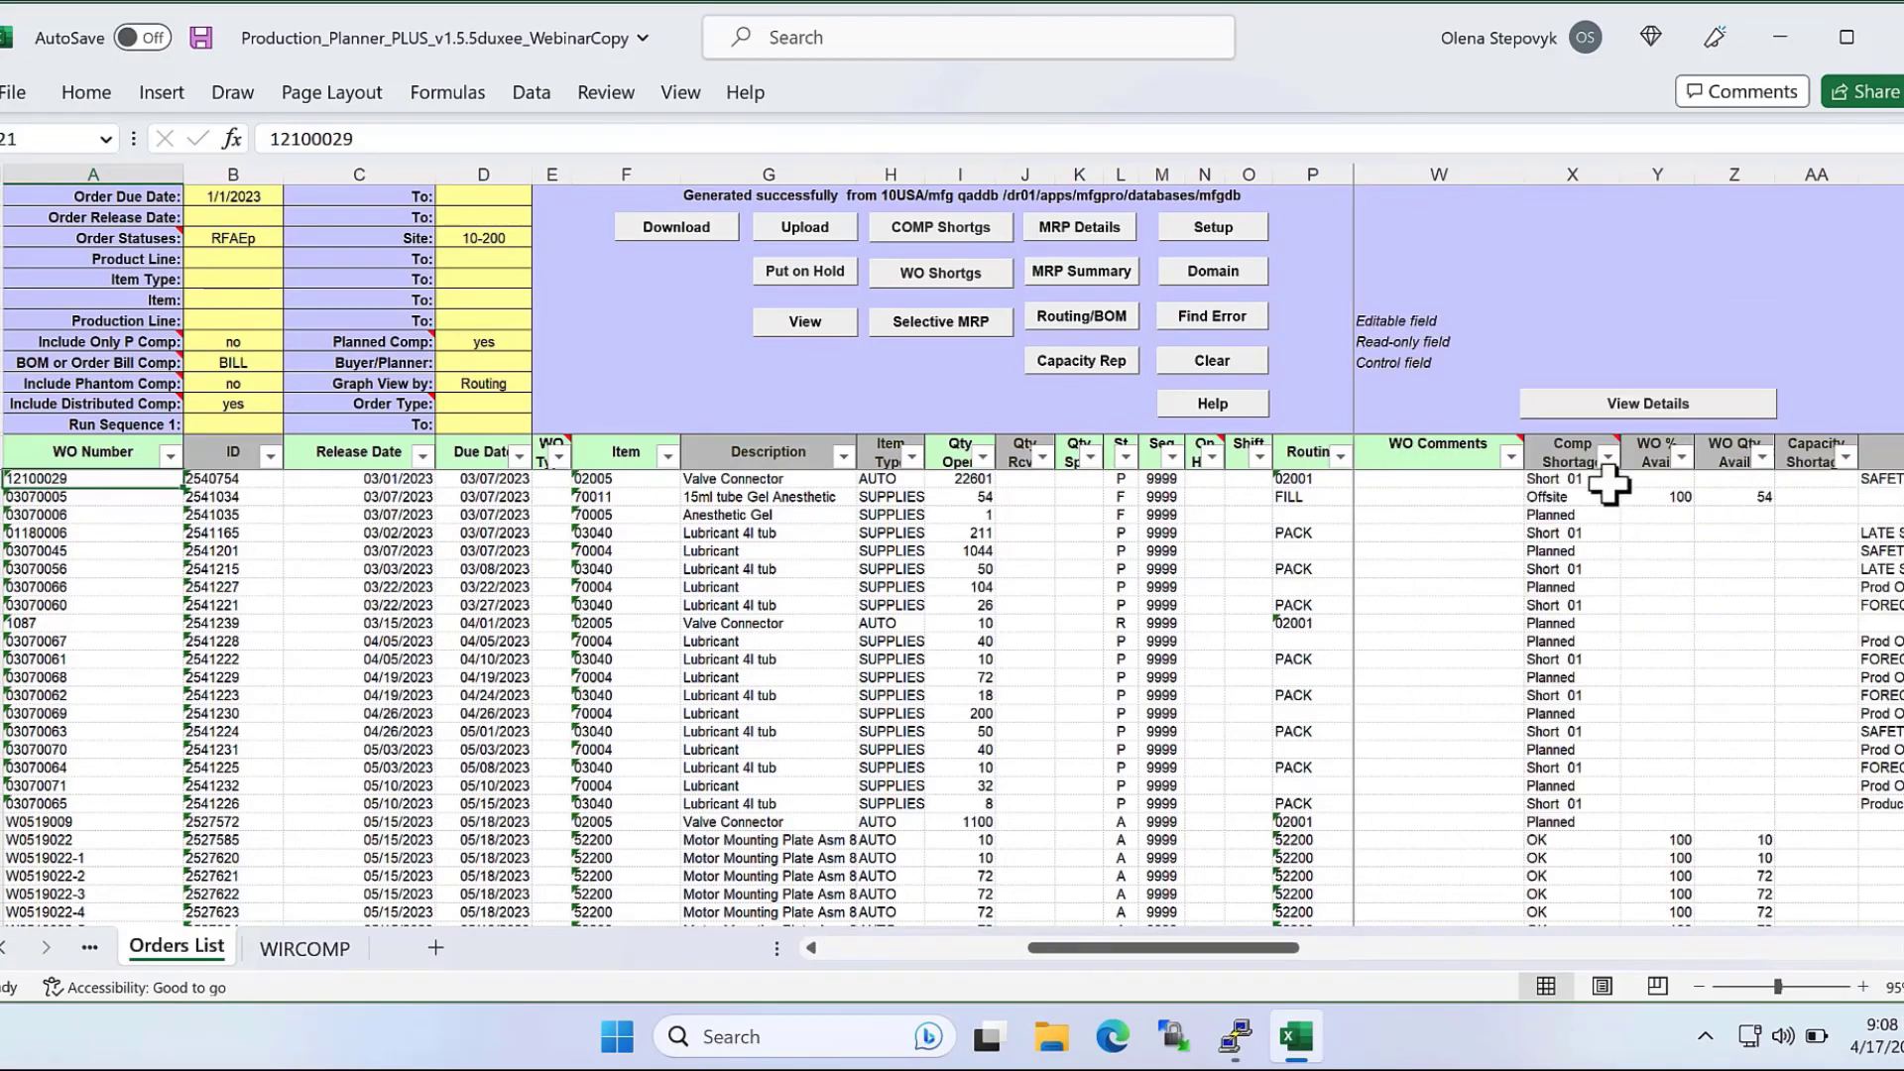
Review the Comp Shortage, WO % Avail and WO Qty Avail columns and the shortage filter options without applying a filter.
{"action": "left_click_drag", "start_coordinate": [1549, 482], "coordinate": [1760, 972]}
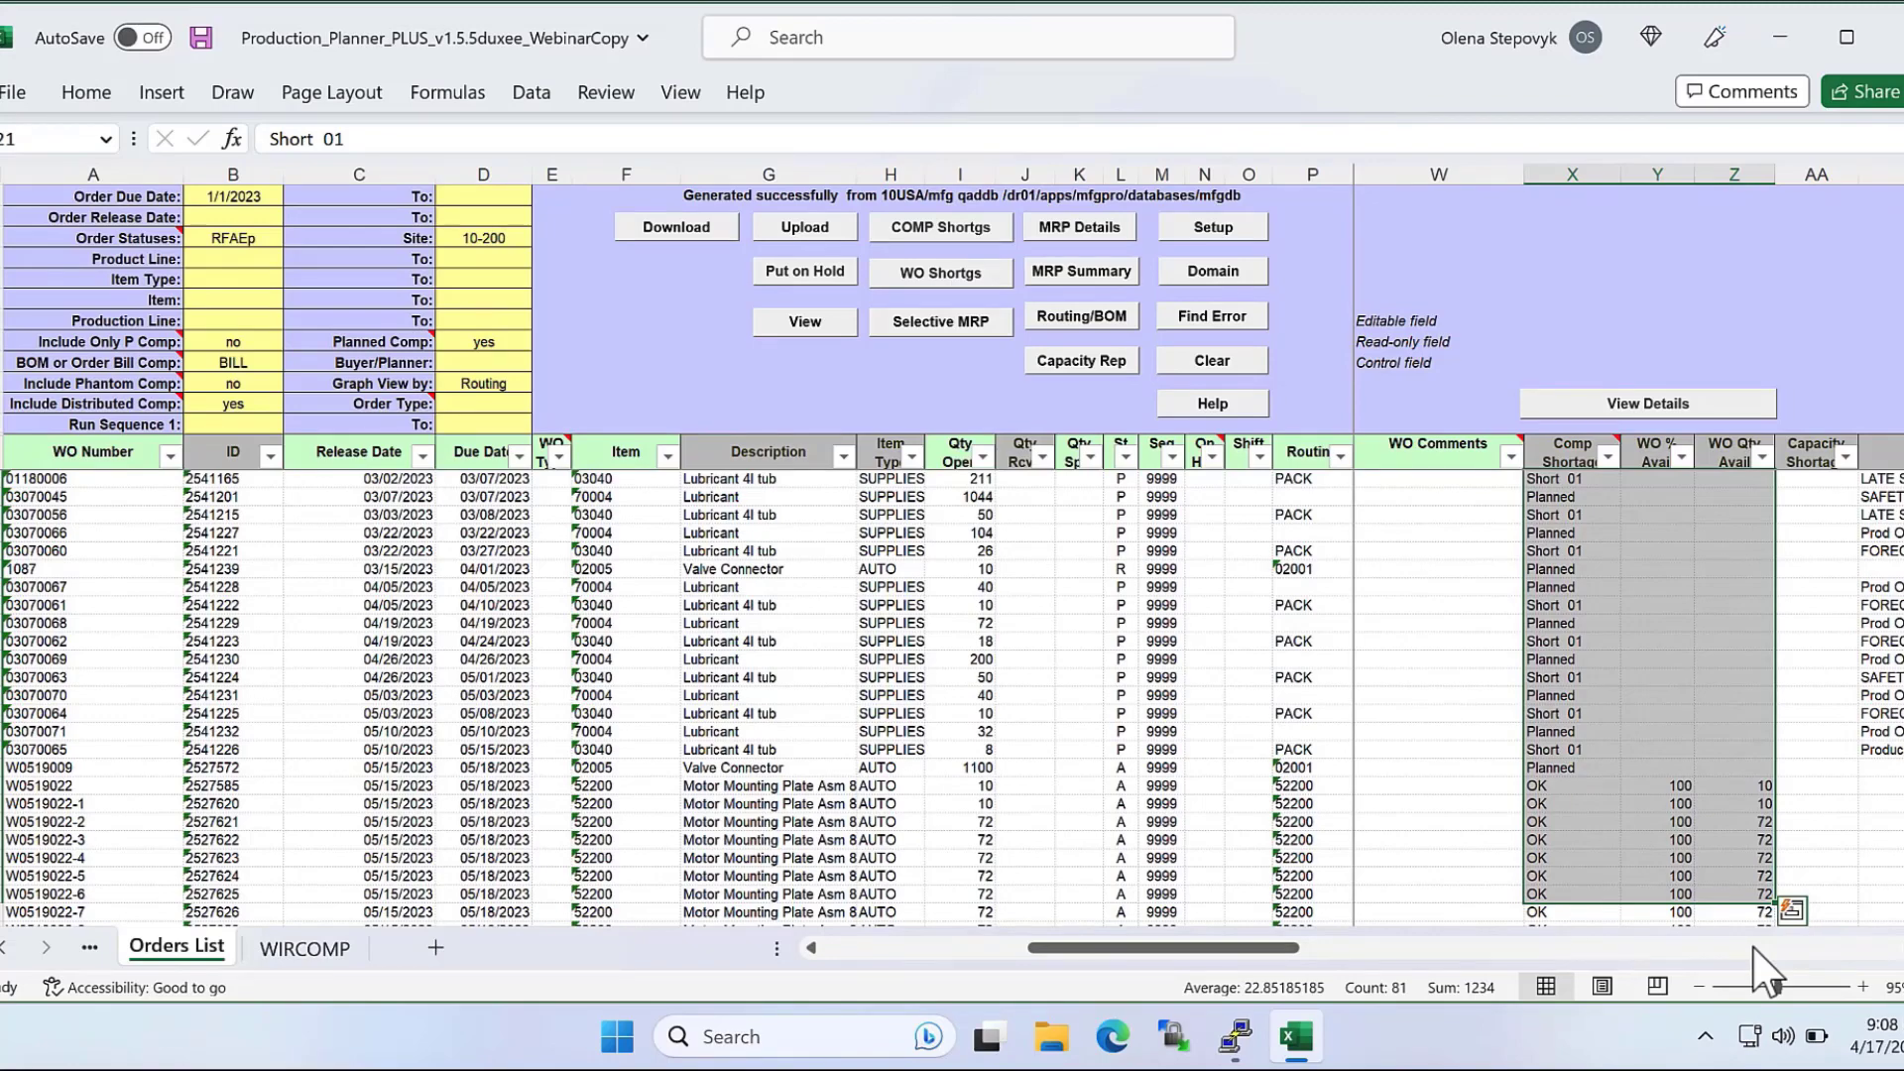
{"action": "left_click", "coordinate": [1607, 457]}
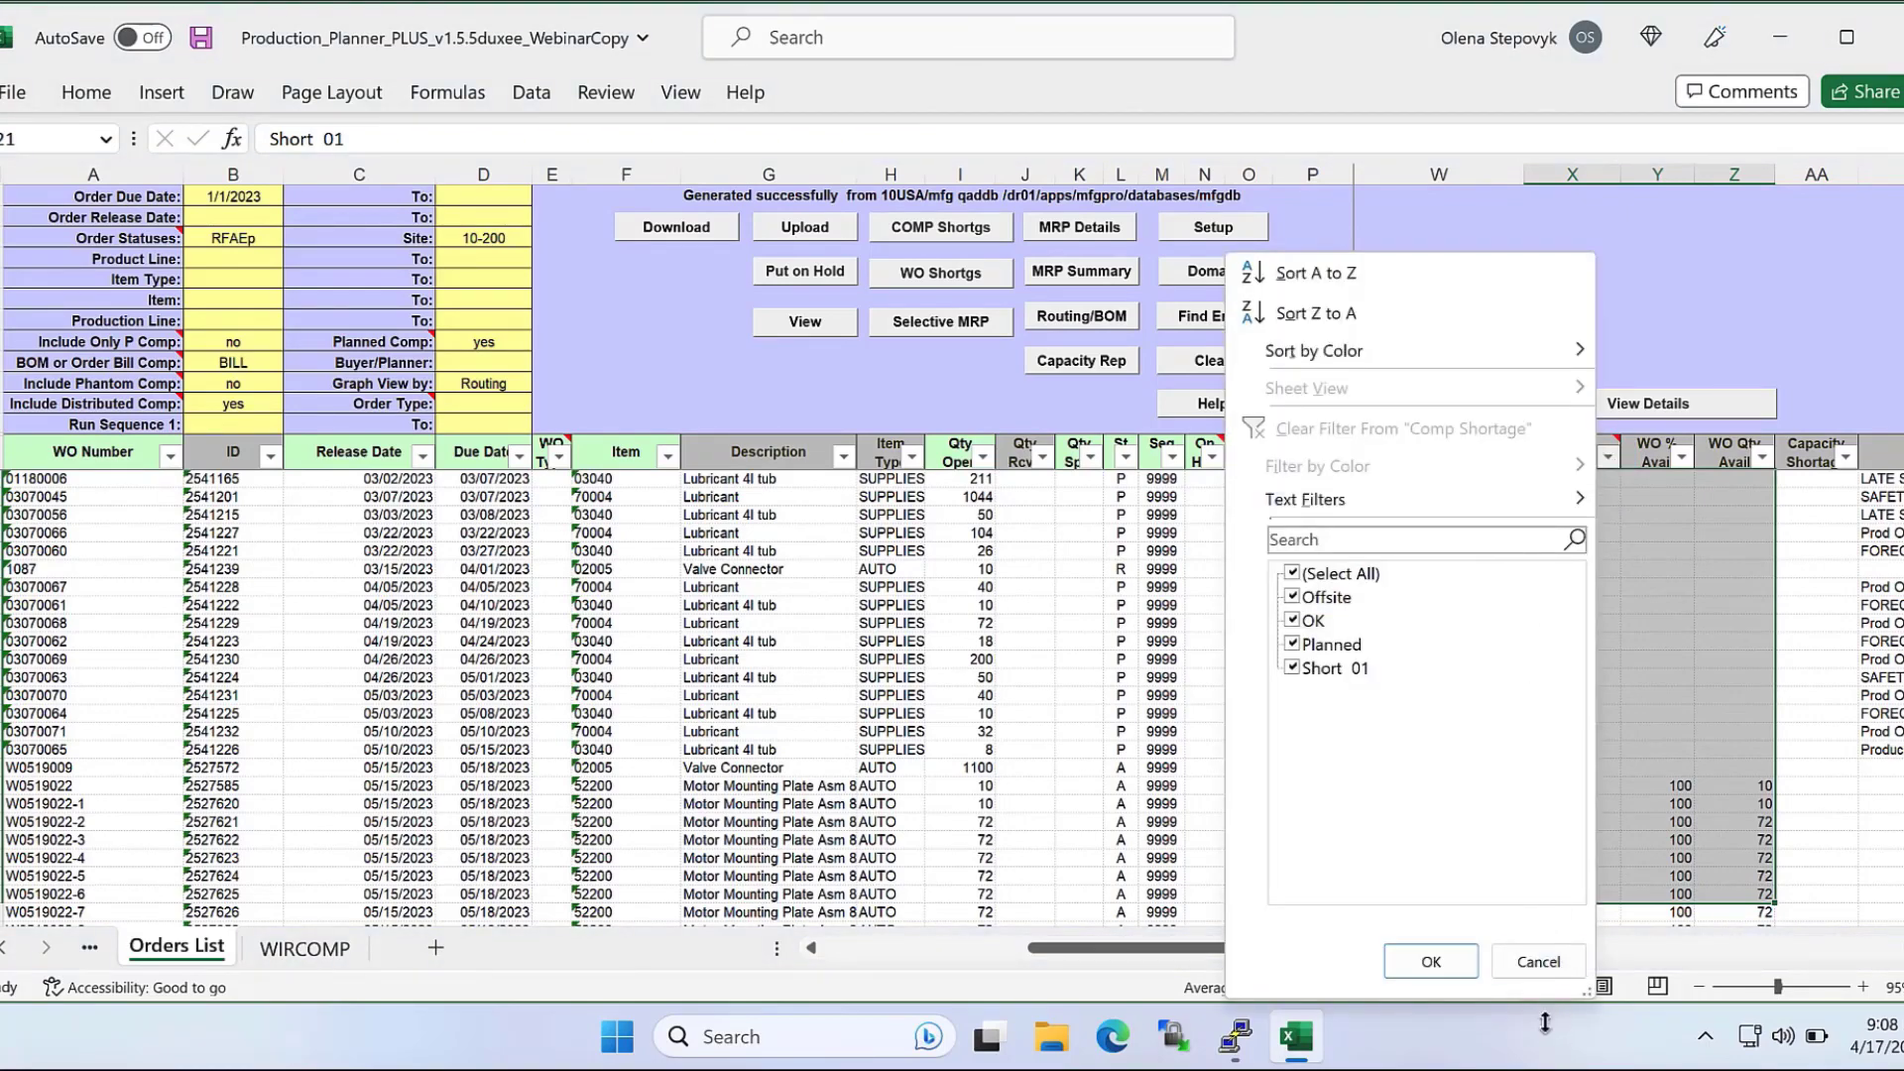
{"action": "left_click", "coordinate": [1558, 966]}
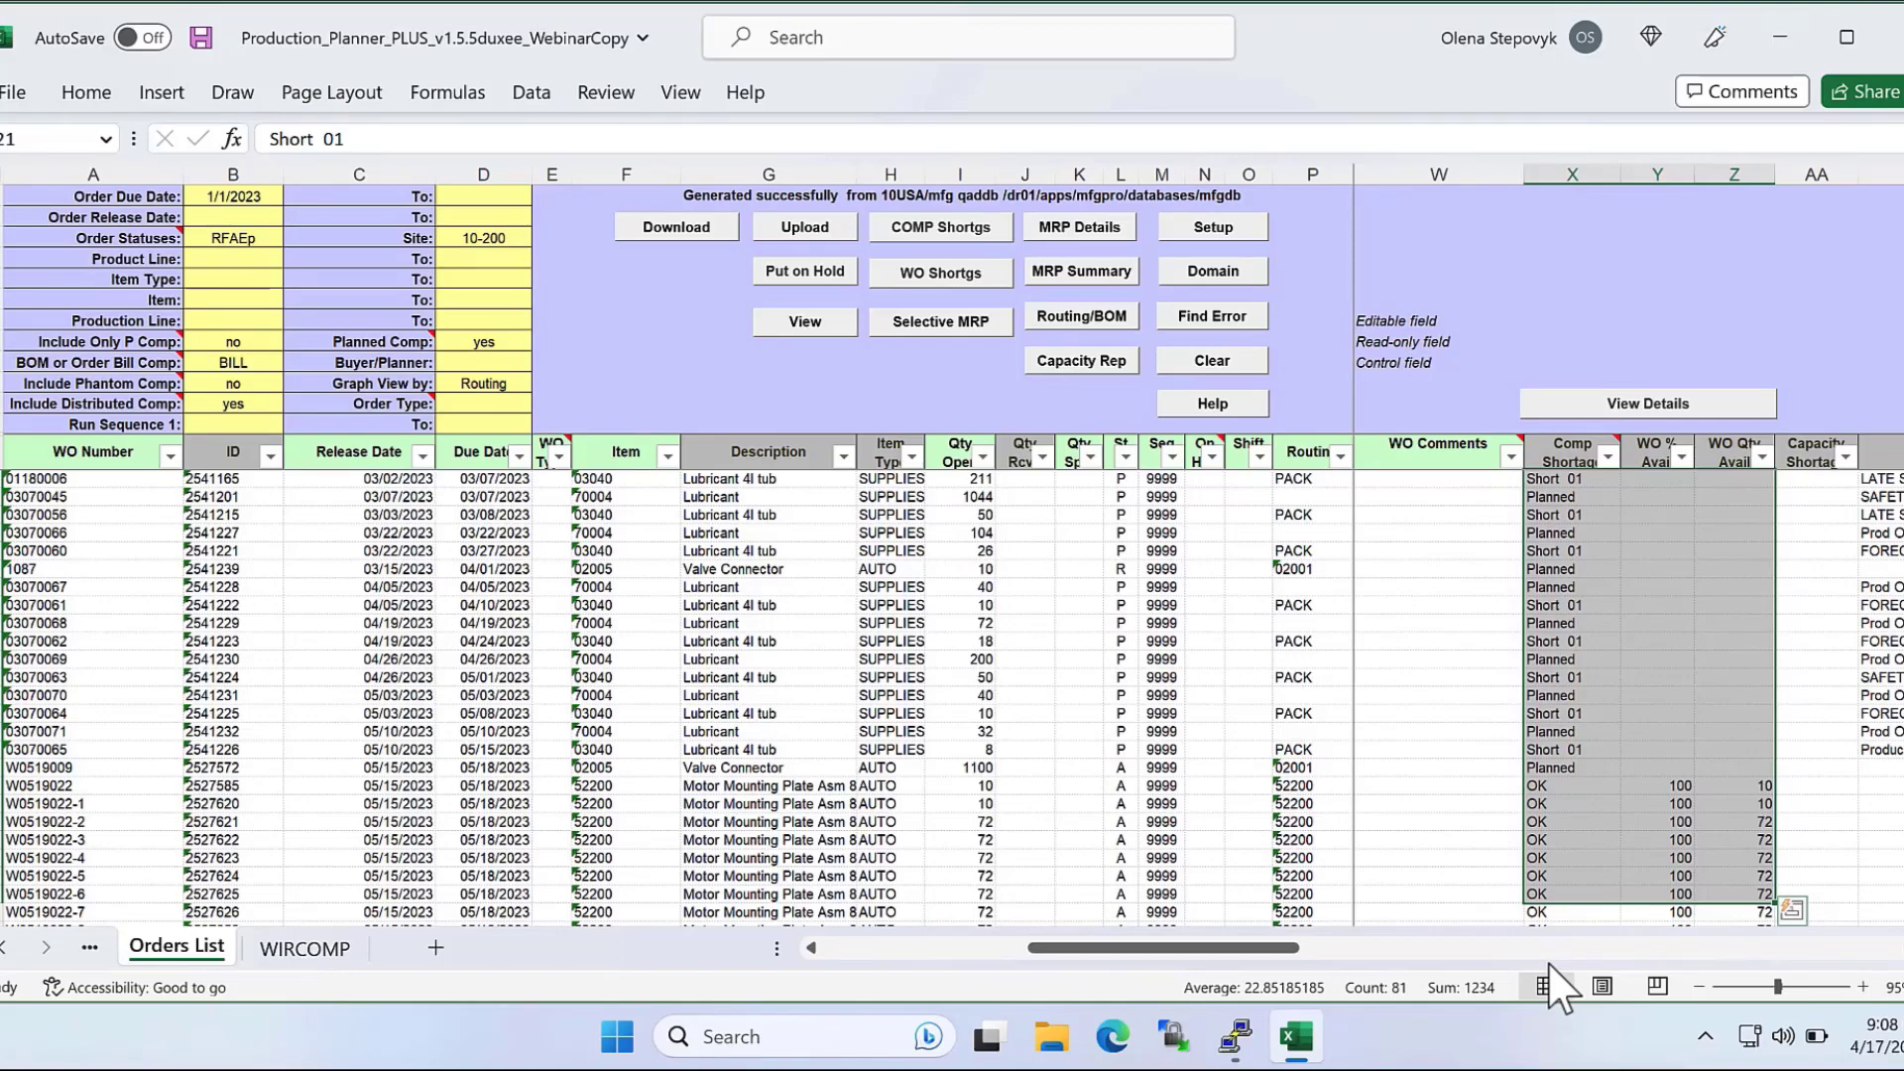
{"action": "left_click", "coordinate": [36, 480]}
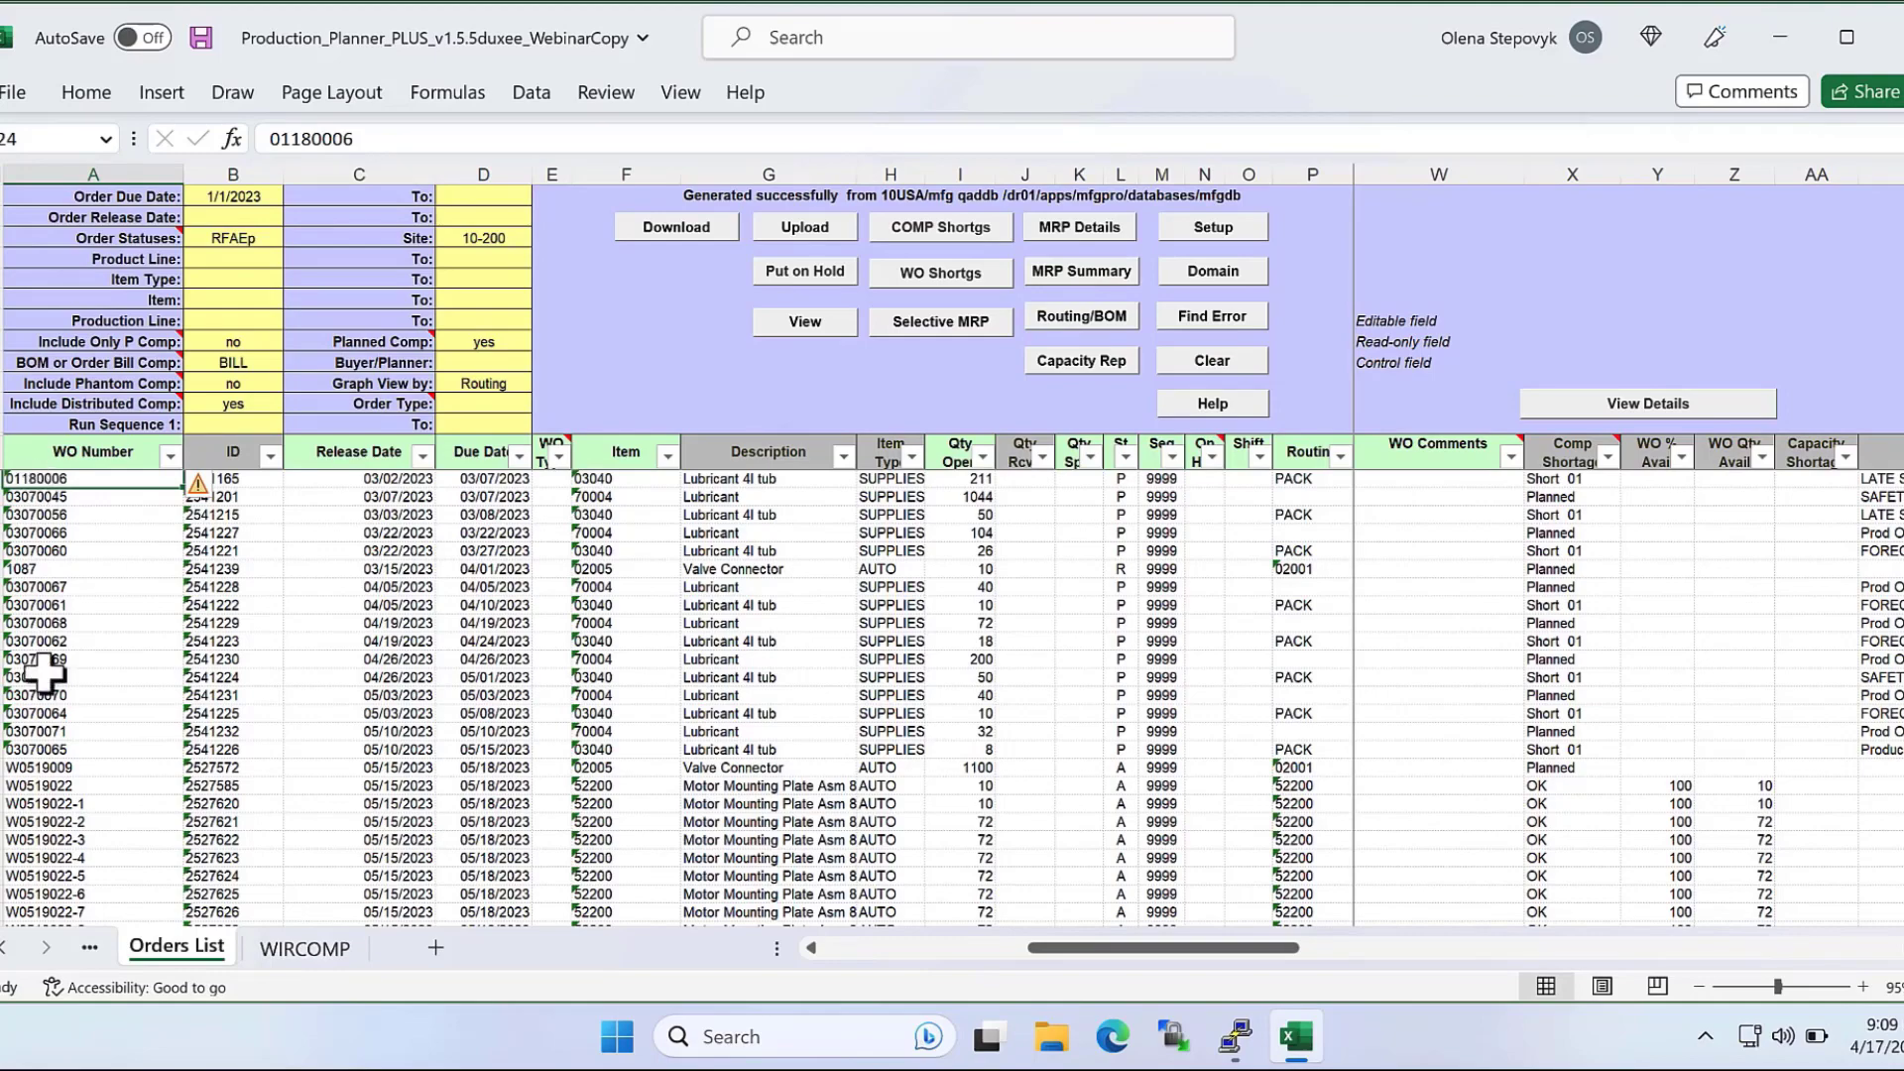
In WIRCOMP, examine component 52102's projected available and allocated quantities, and the Shop Floor Qty and Off Site QOH columns.
{"action": "left_click", "coordinate": [306, 949]}
{"action": "left_click", "coordinate": [6, 383]}
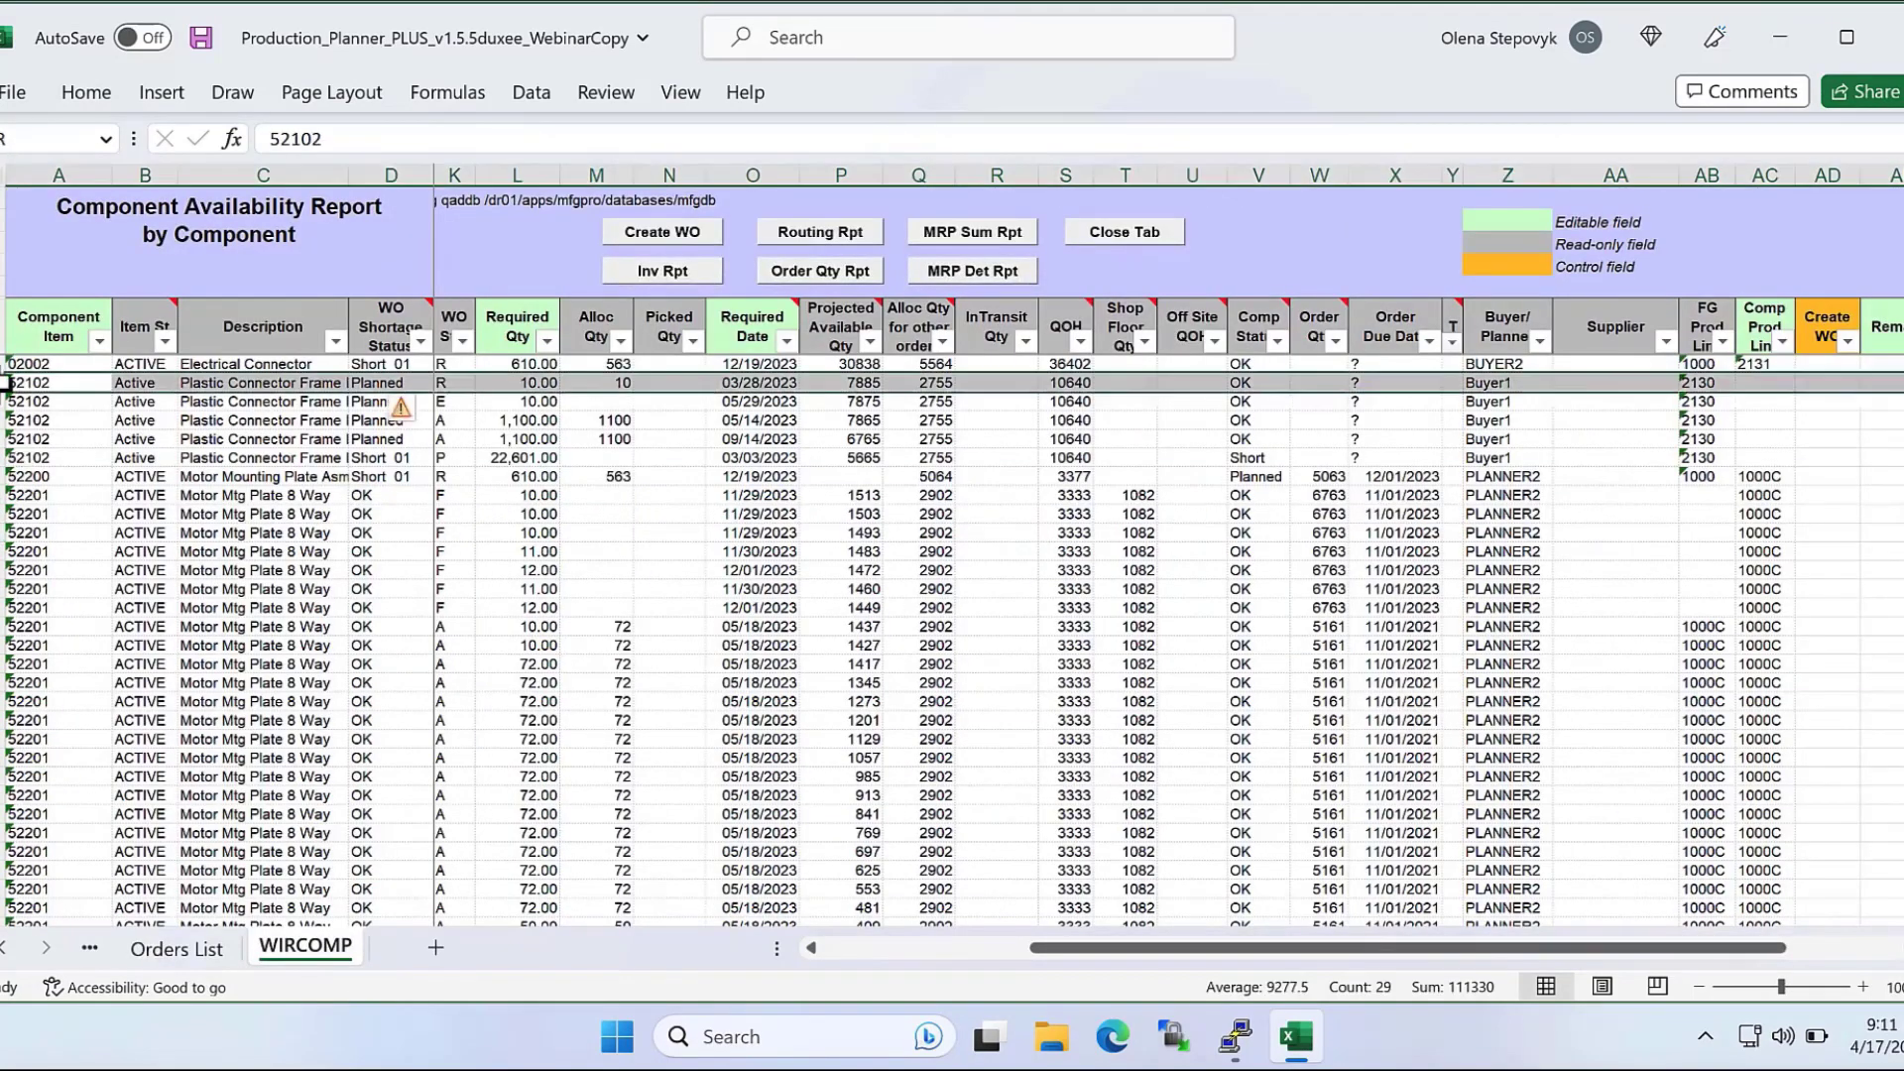
{"action": "left_click_drag", "start_coordinate": [6, 392], "coordinate": [6, 441]}
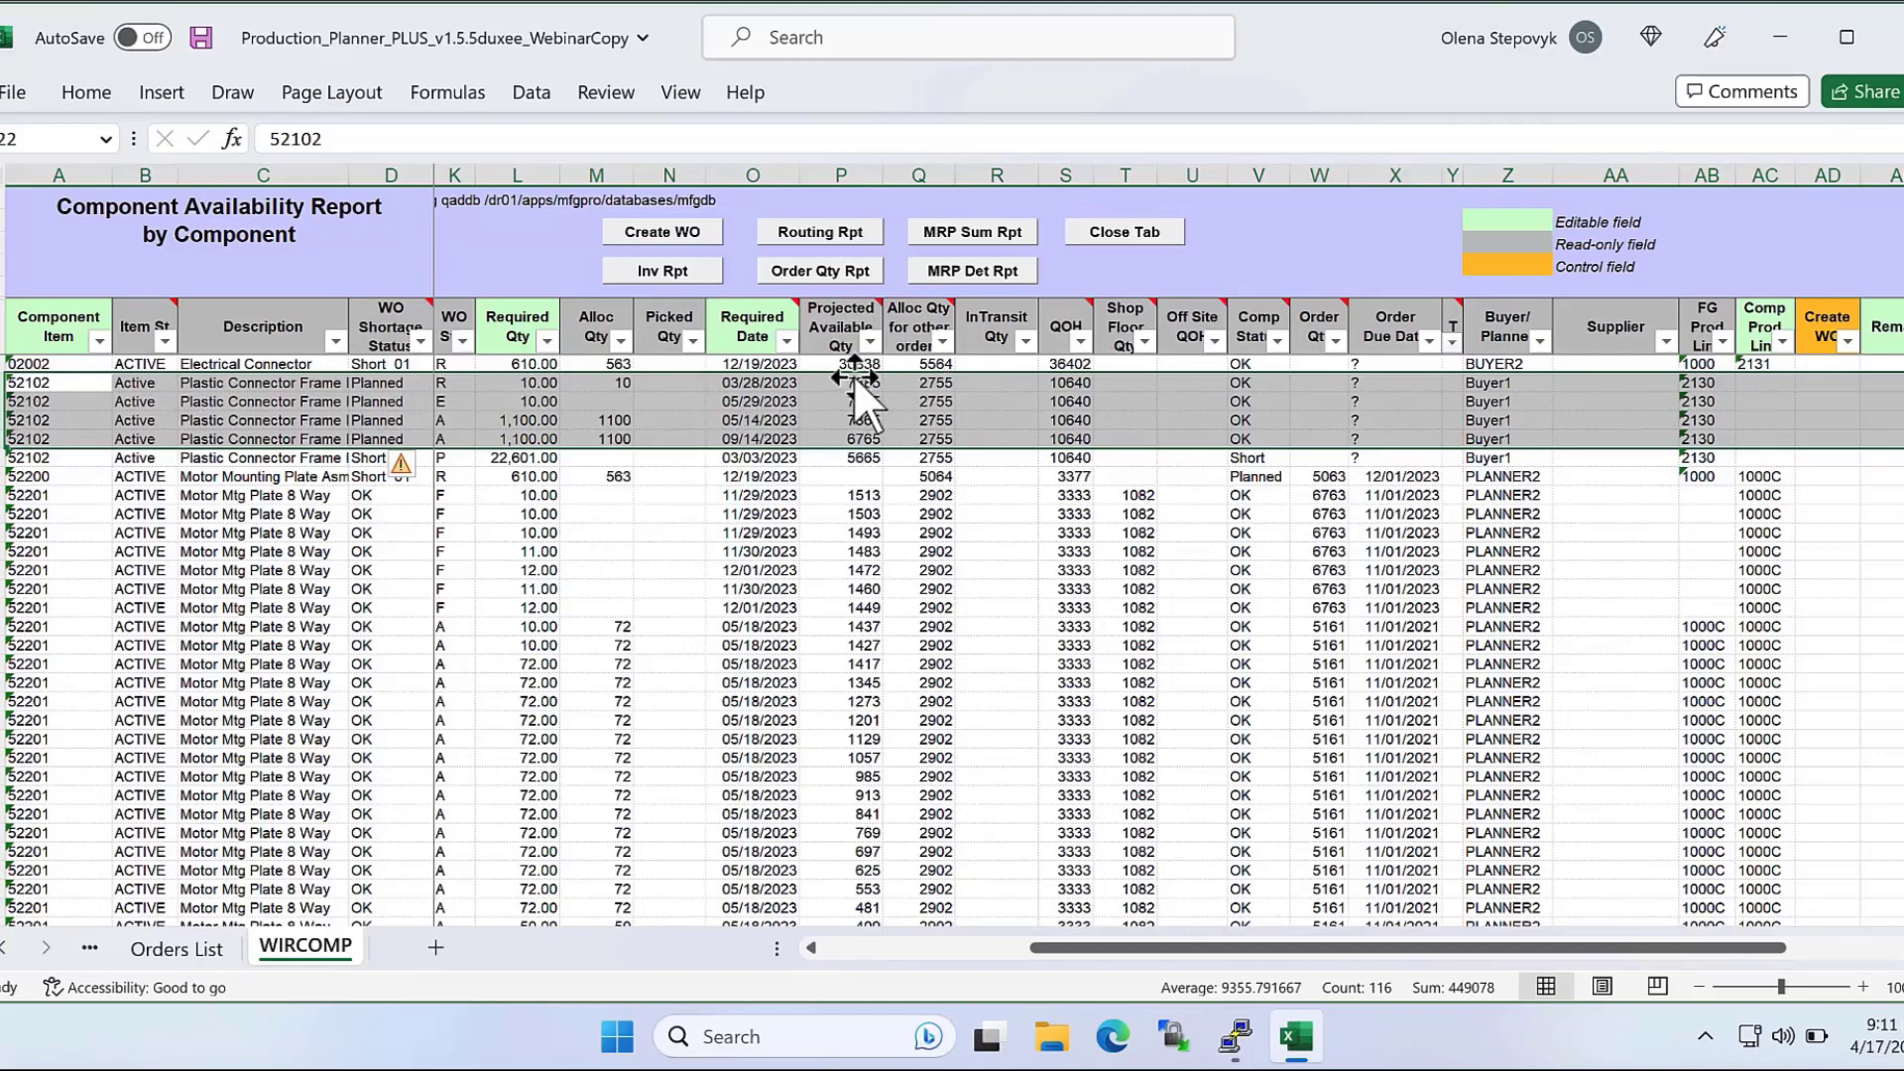
{"action": "left_click_drag", "start_coordinate": [853, 383], "coordinate": [850, 441]}
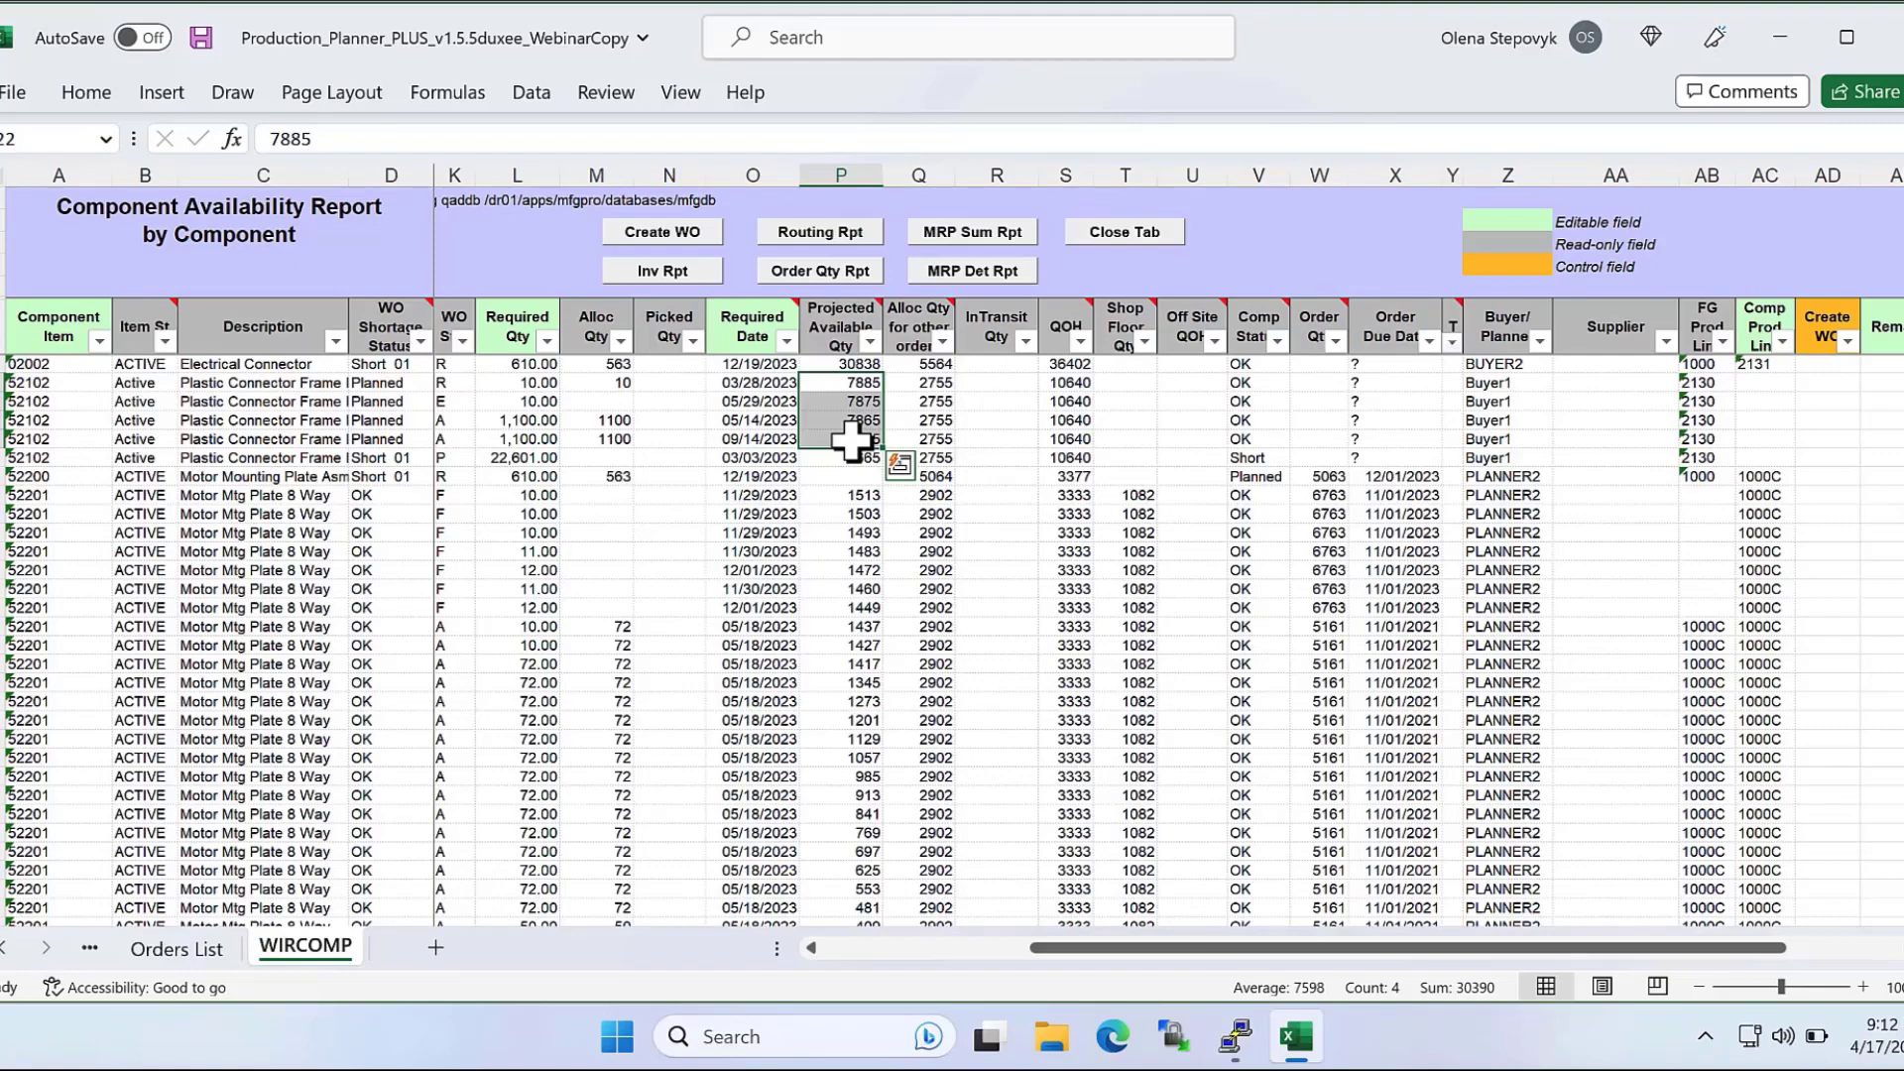
{"action": "left_click_drag", "start_coordinate": [922, 382], "coordinate": [920, 439]}
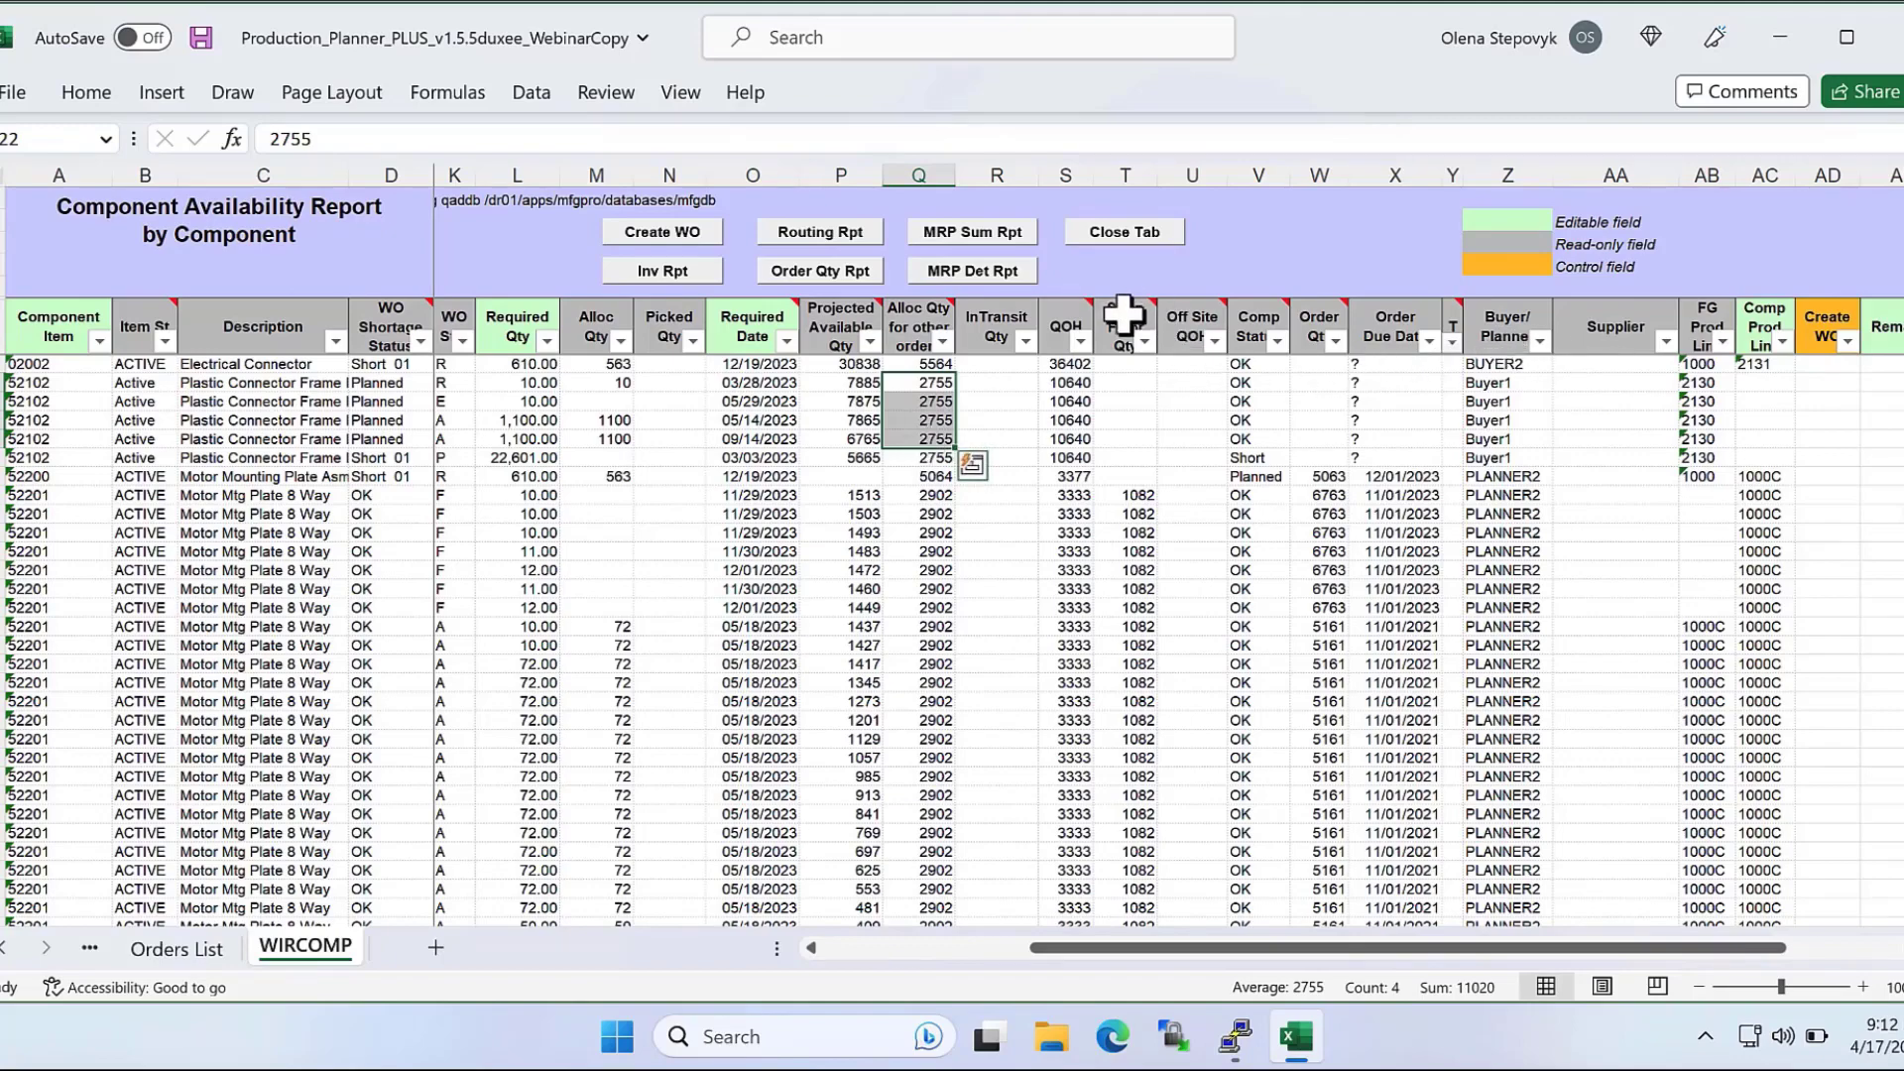
{"action": "left_click_drag", "start_coordinate": [1124, 315], "coordinate": [1219, 327]}
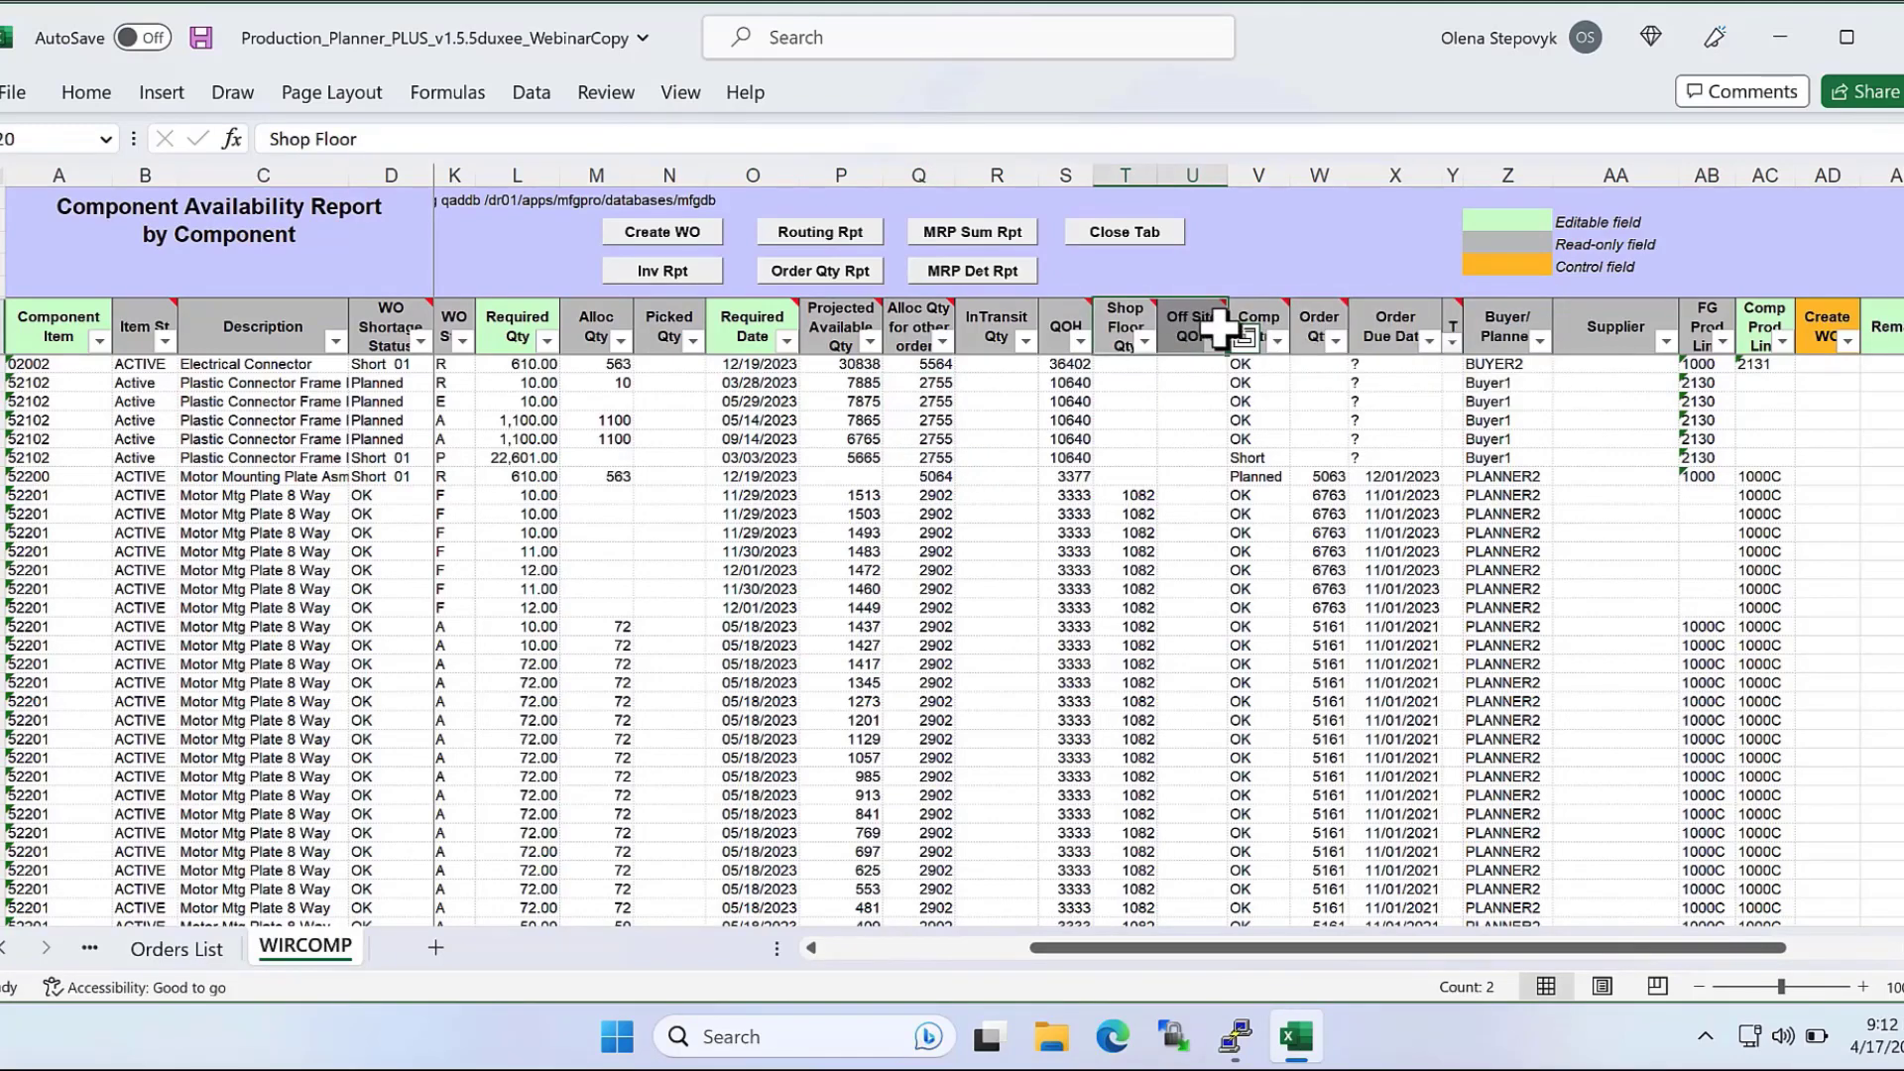
In WIRCOMP, examine the Shop Floor Qty values of component 52201 and the Off Site QOH values of component 62202.
{"action": "mouse_move", "coordinate": [1202, 327]}
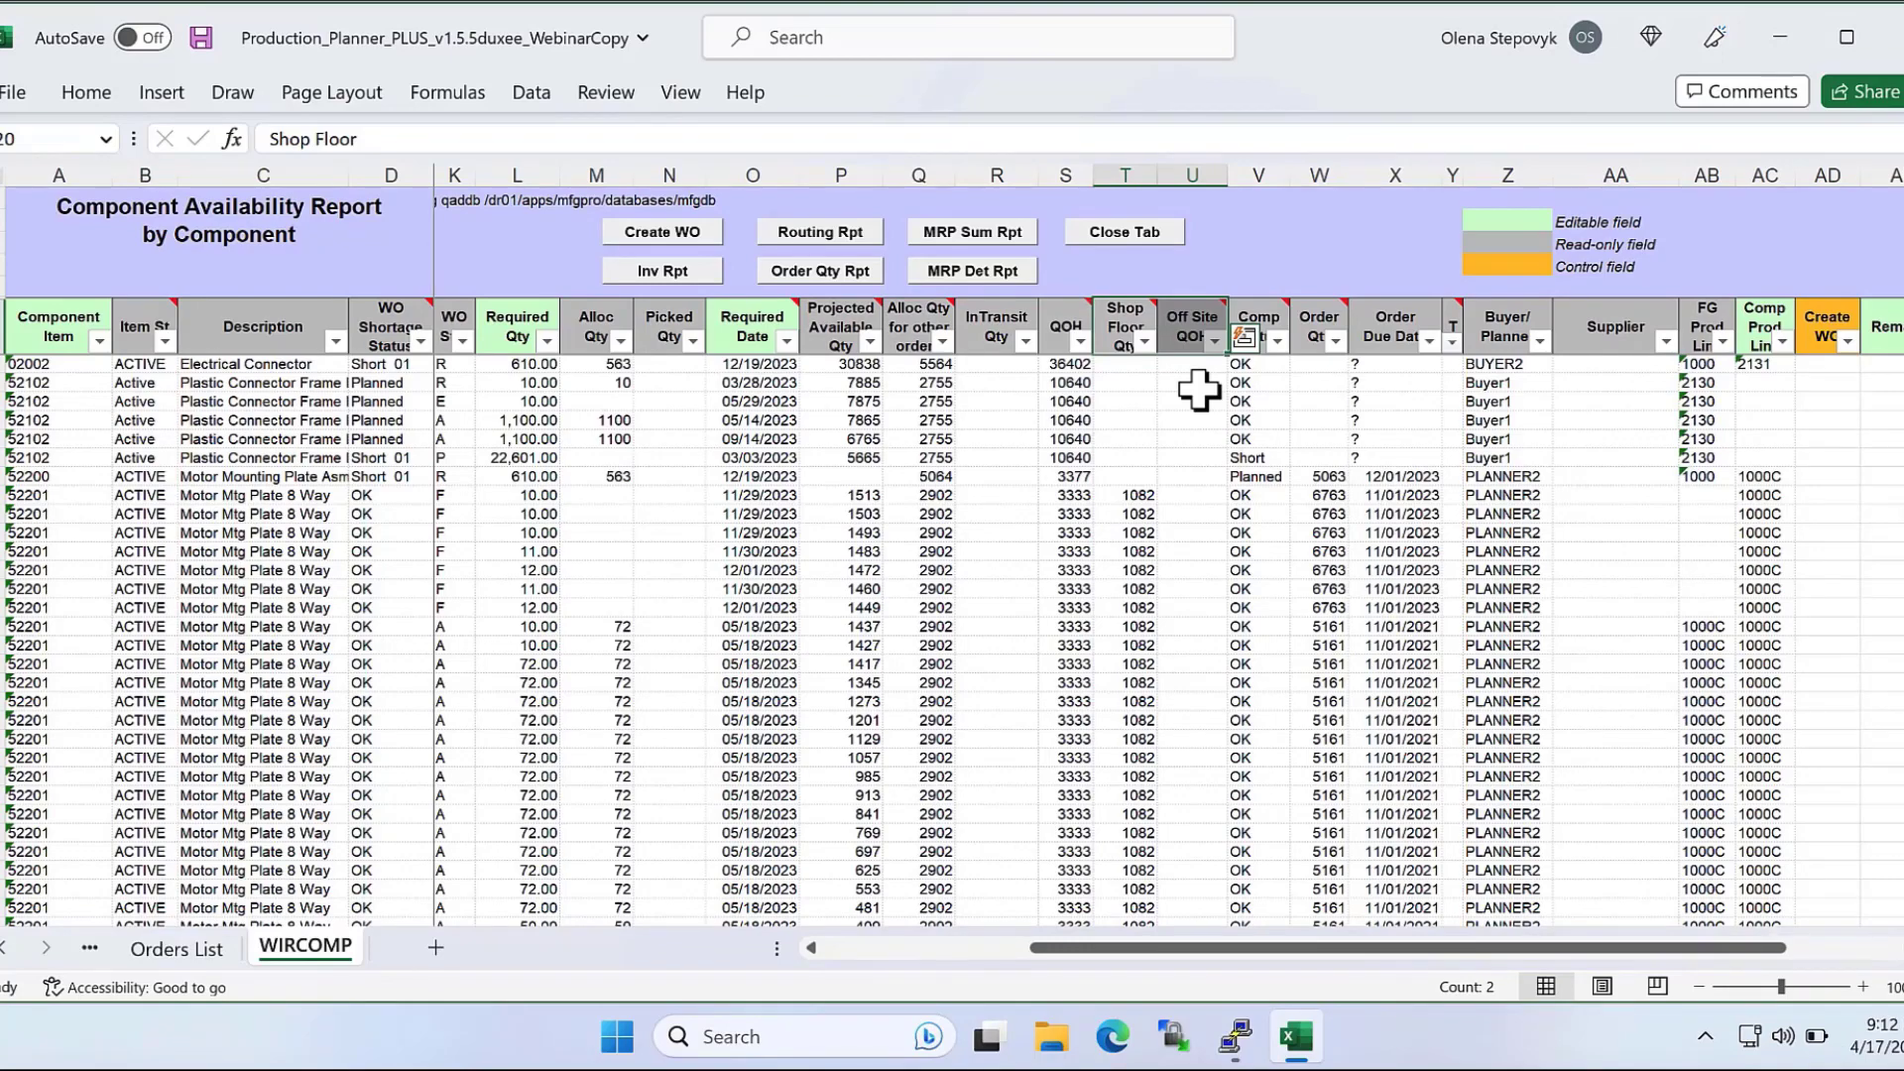
{"action": "left_click_drag", "start_coordinate": [1124, 385], "coordinate": [1124, 553]}
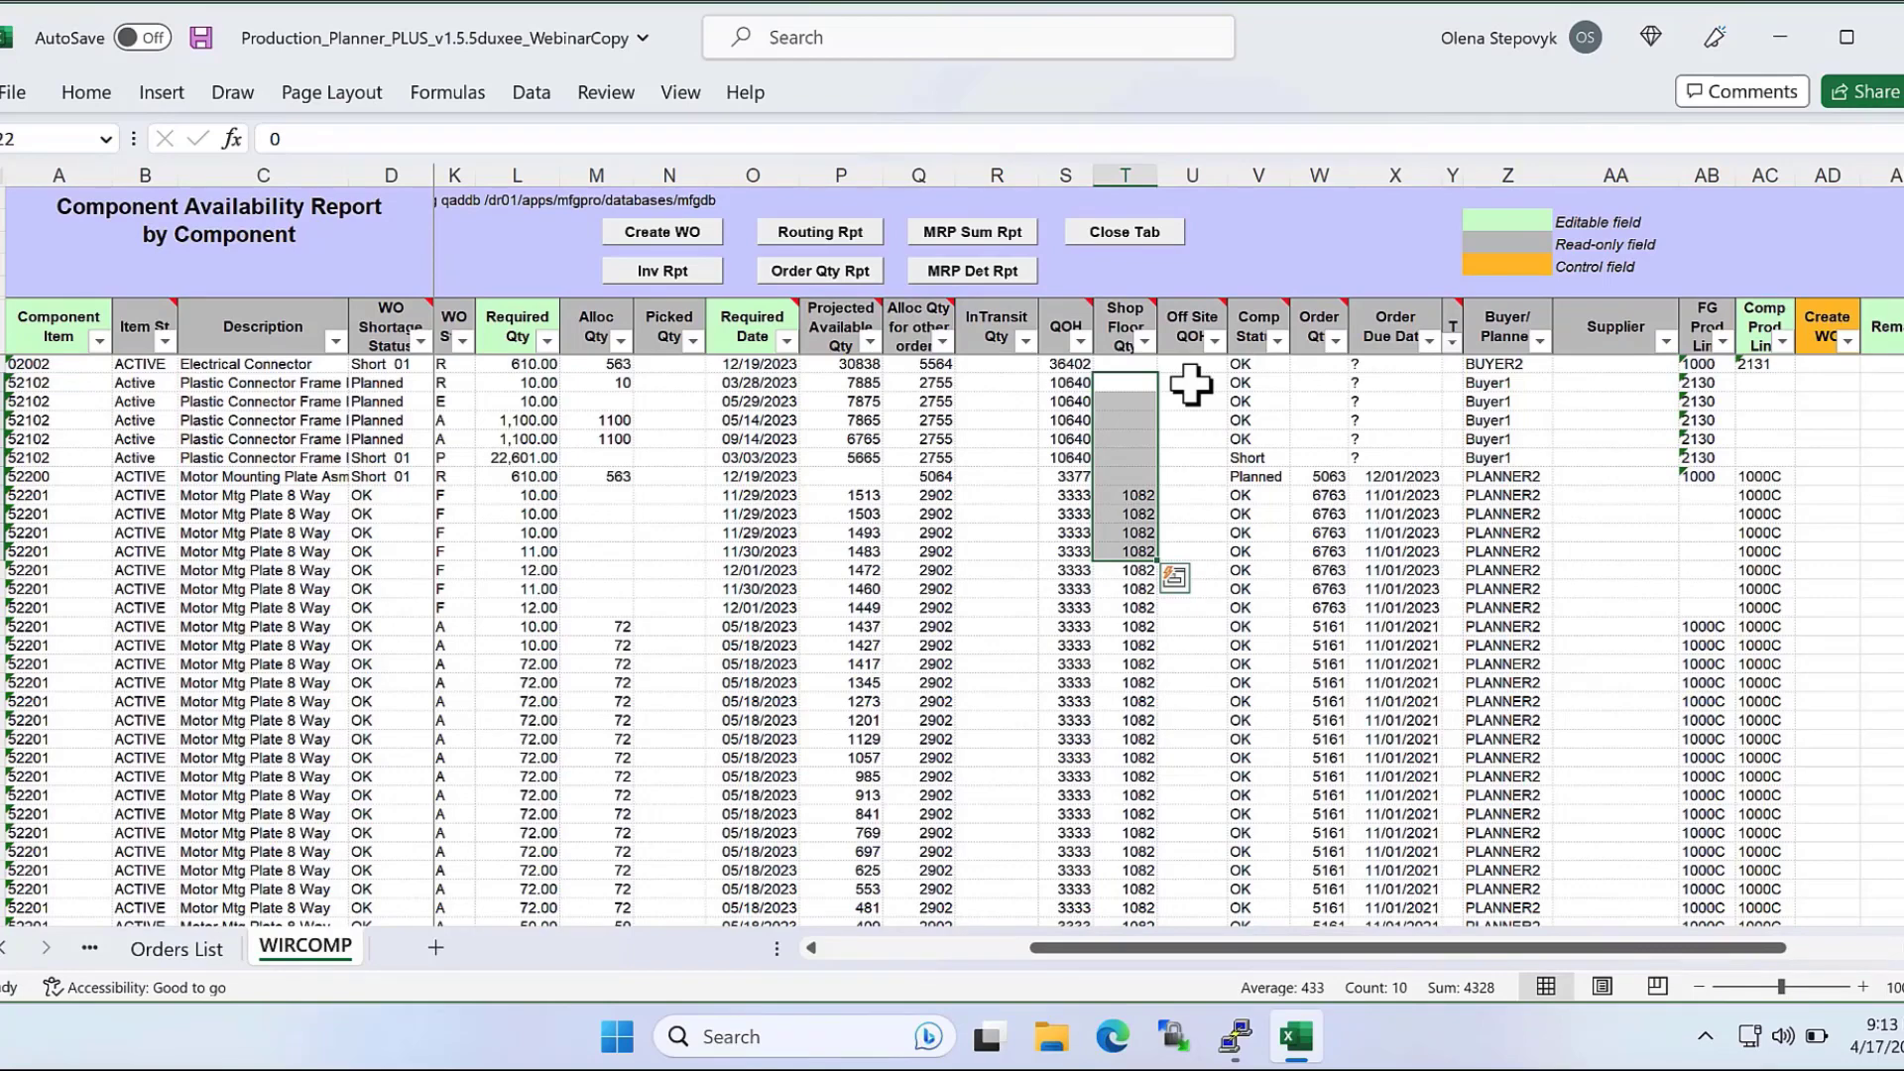
{"action": "scroll", "coordinate": [1190, 385], "scroll_direction": "down", "scroll_amount": 10}
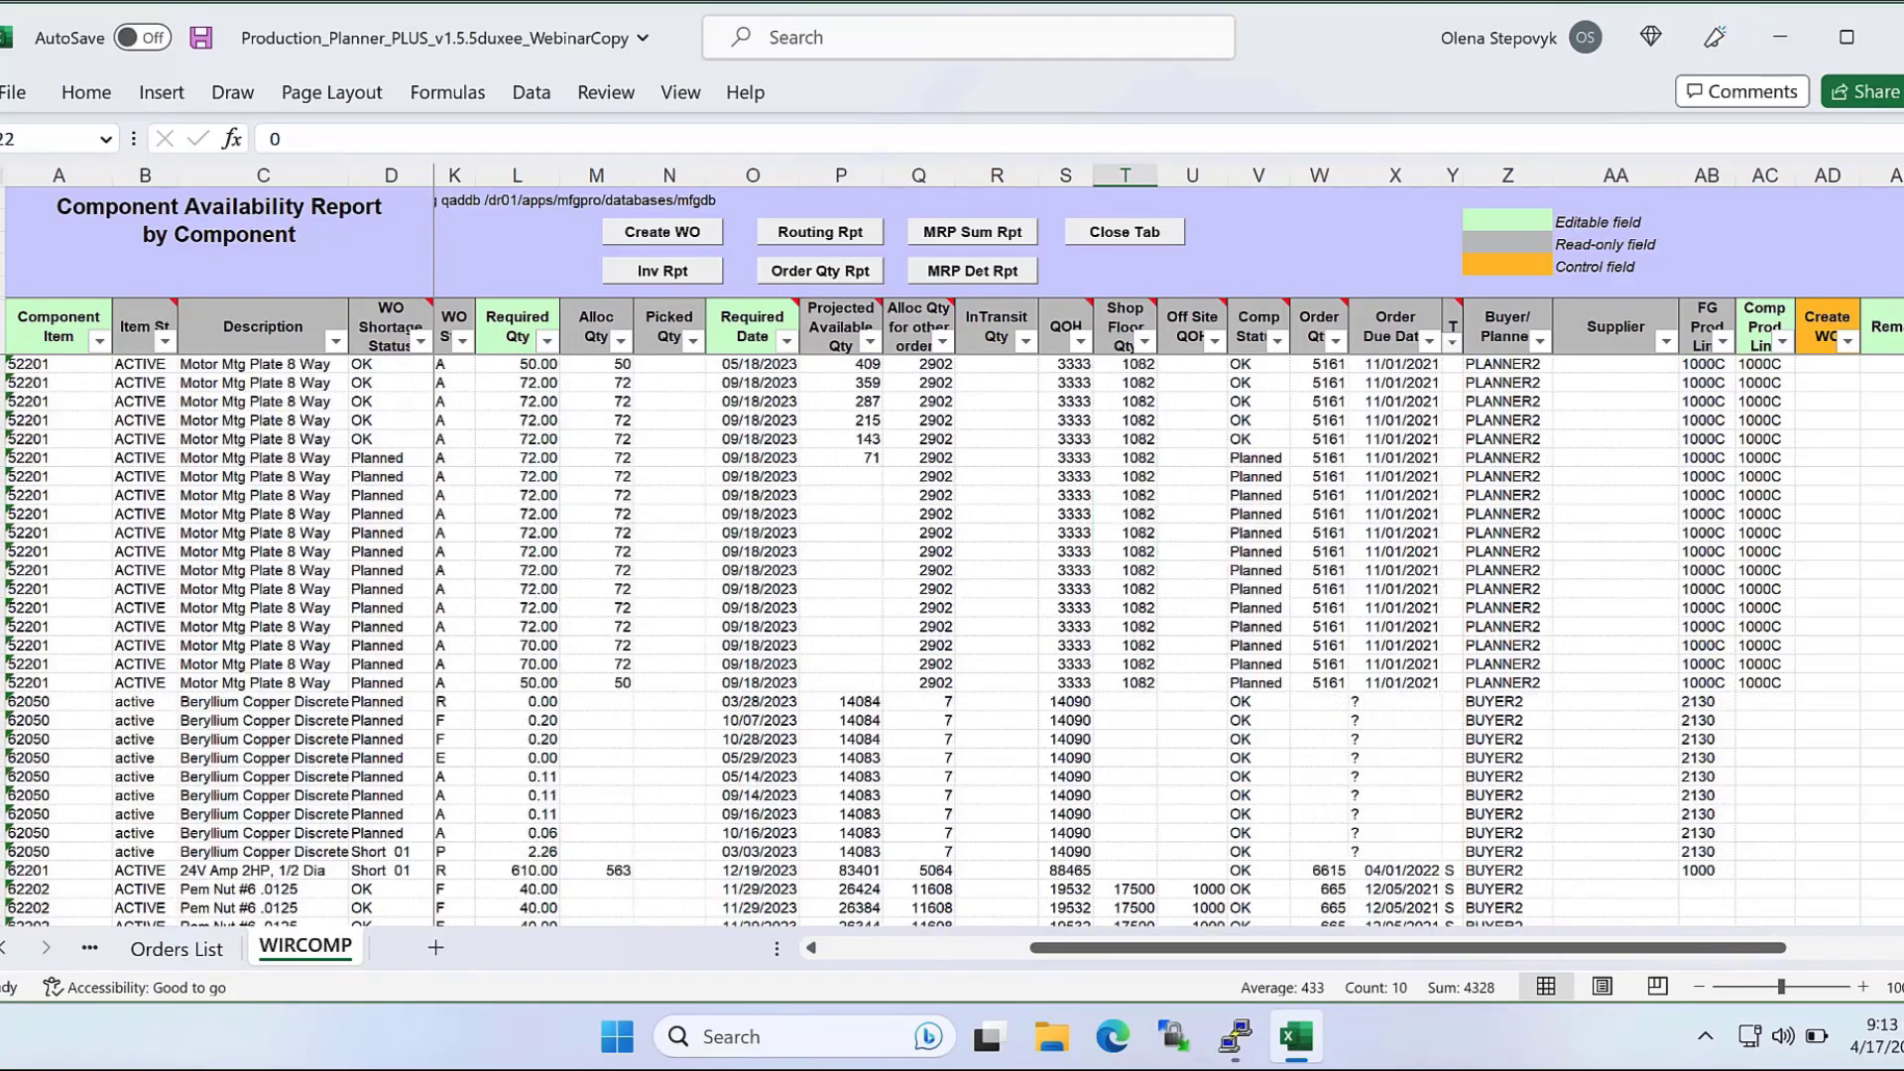
{"action": "scroll", "coordinate": [1699, 675], "scroll_direction": "down", "scroll_amount": 10}
{"action": "left_click_drag", "start_coordinate": [1195, 382], "coordinate": [1210, 701]}
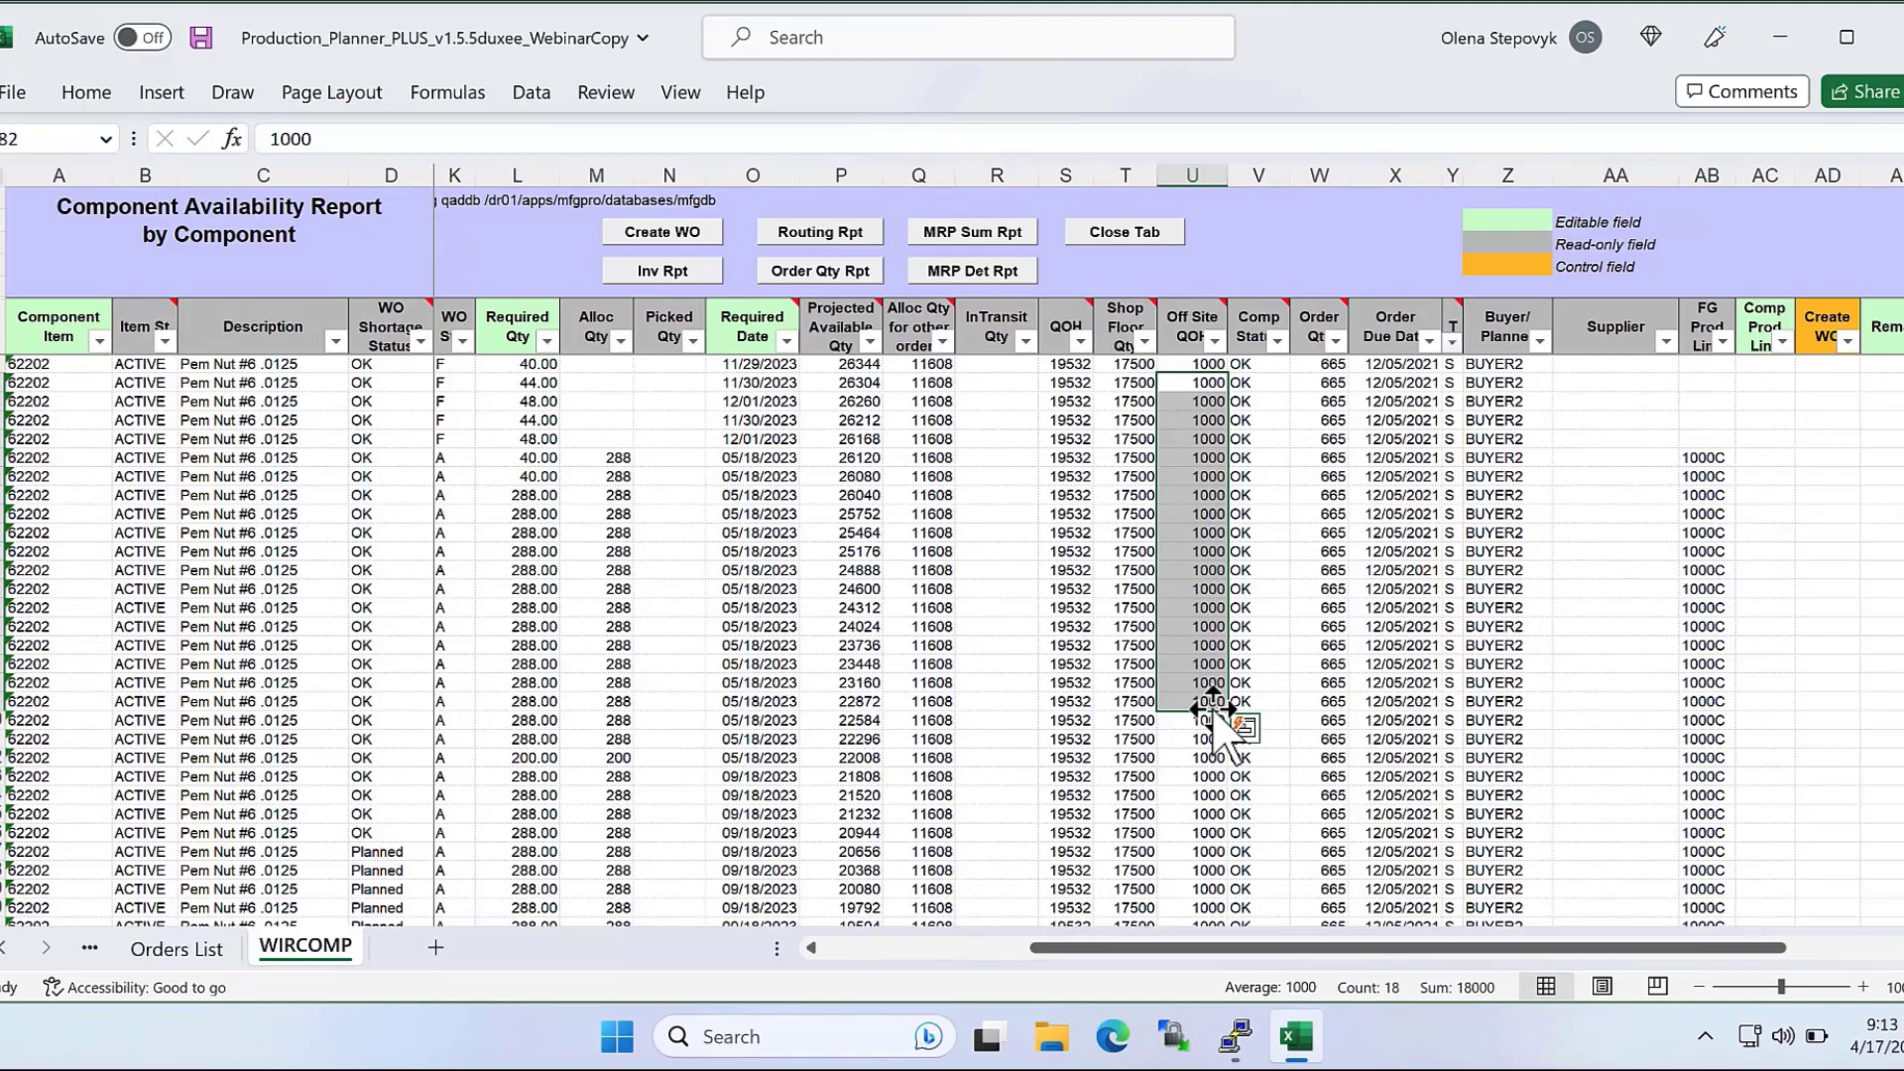
Filter the Orders List by Comp Shortage to show only the Offsite work orders.
{"action": "left_click", "coordinate": [177, 949]}
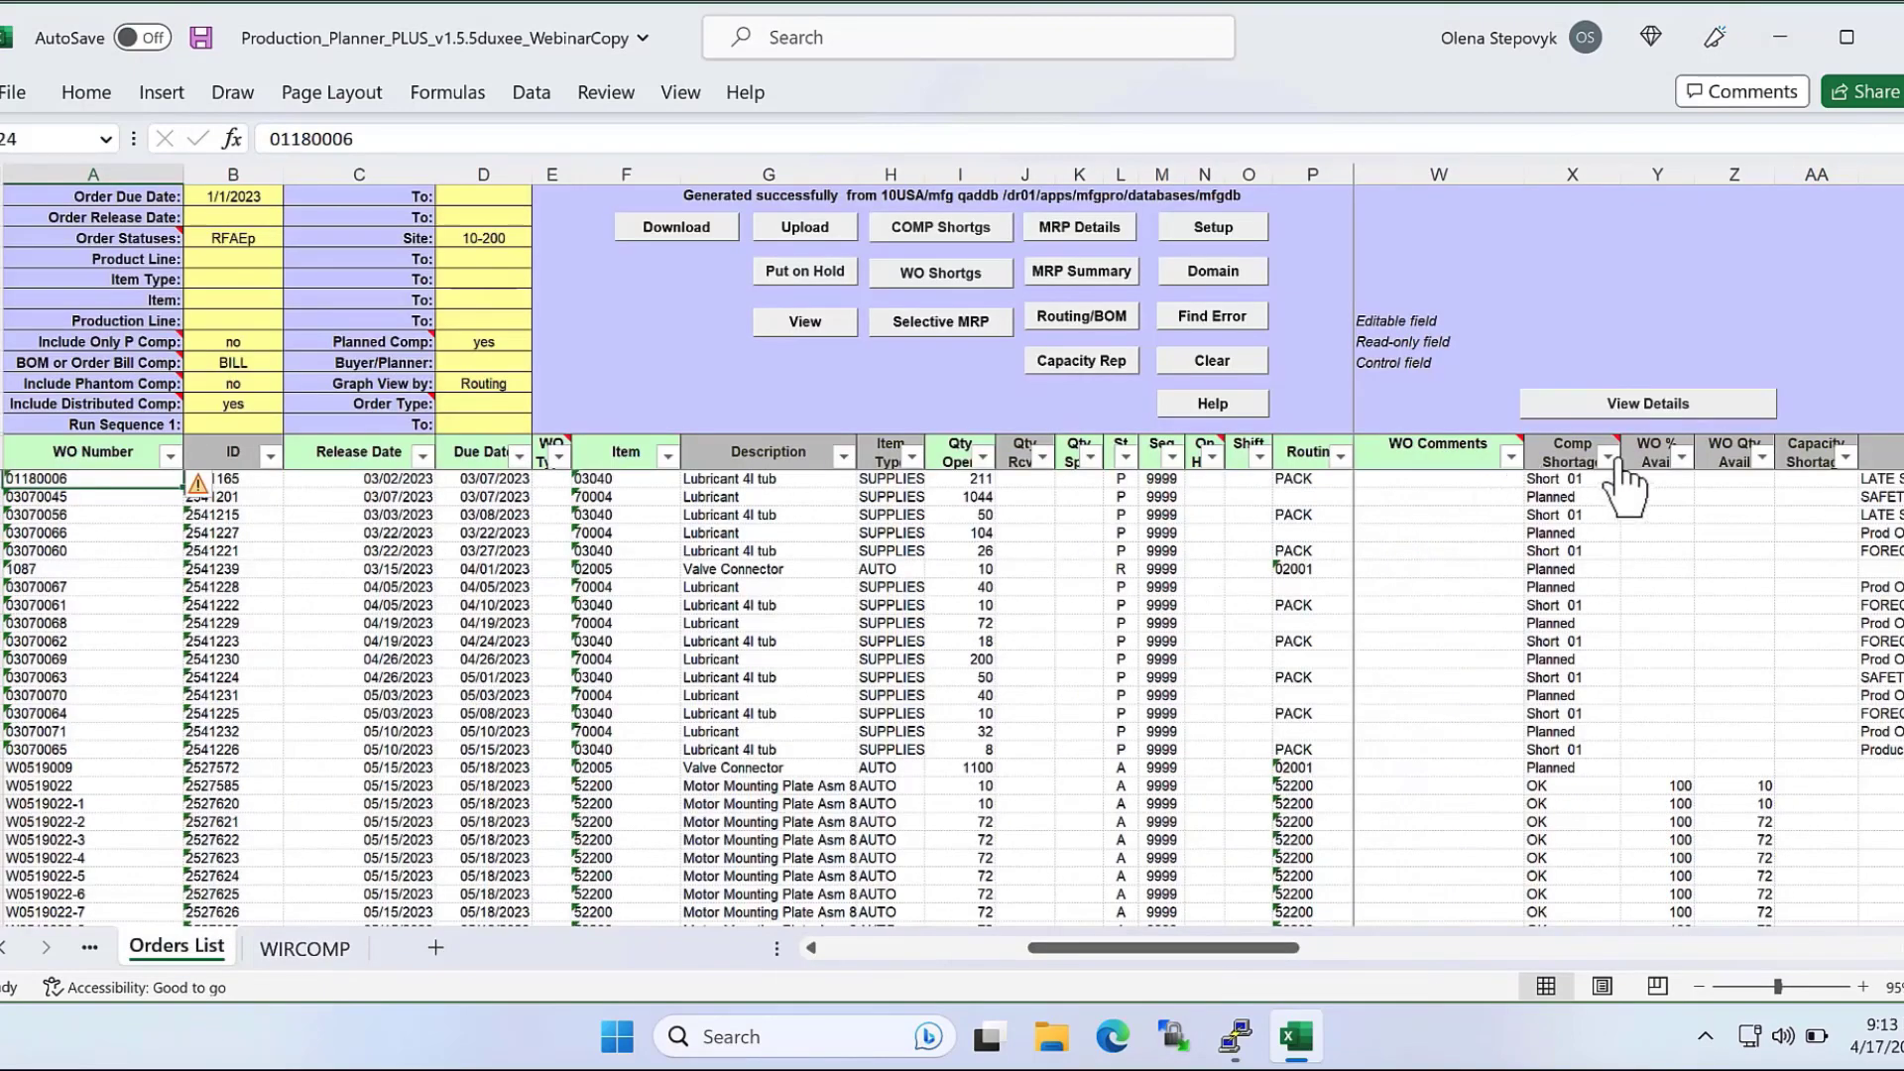
{"action": "left_click", "coordinate": [1608, 458]}
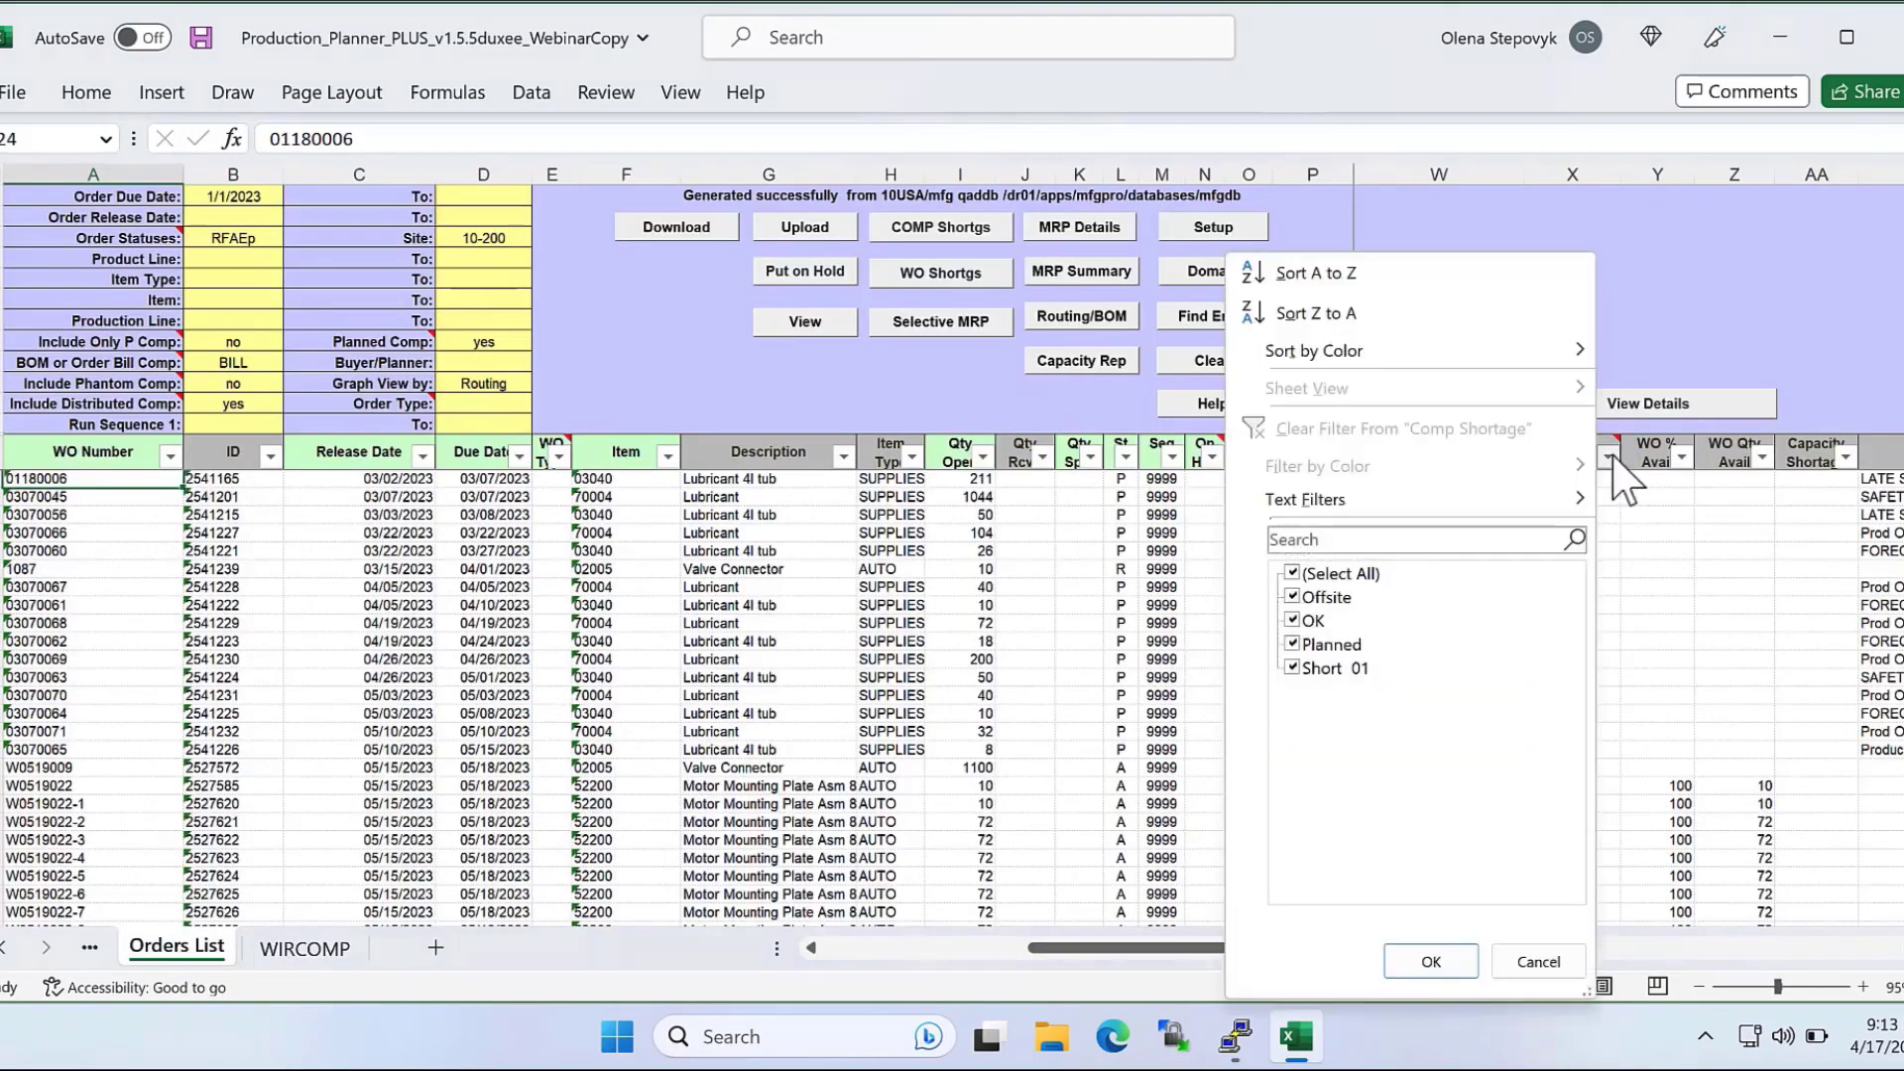
{"action": "left_click", "coordinate": [1307, 575]}
{"action": "left_click", "coordinate": [1294, 597]}
{"action": "left_click", "coordinate": [1431, 960]}
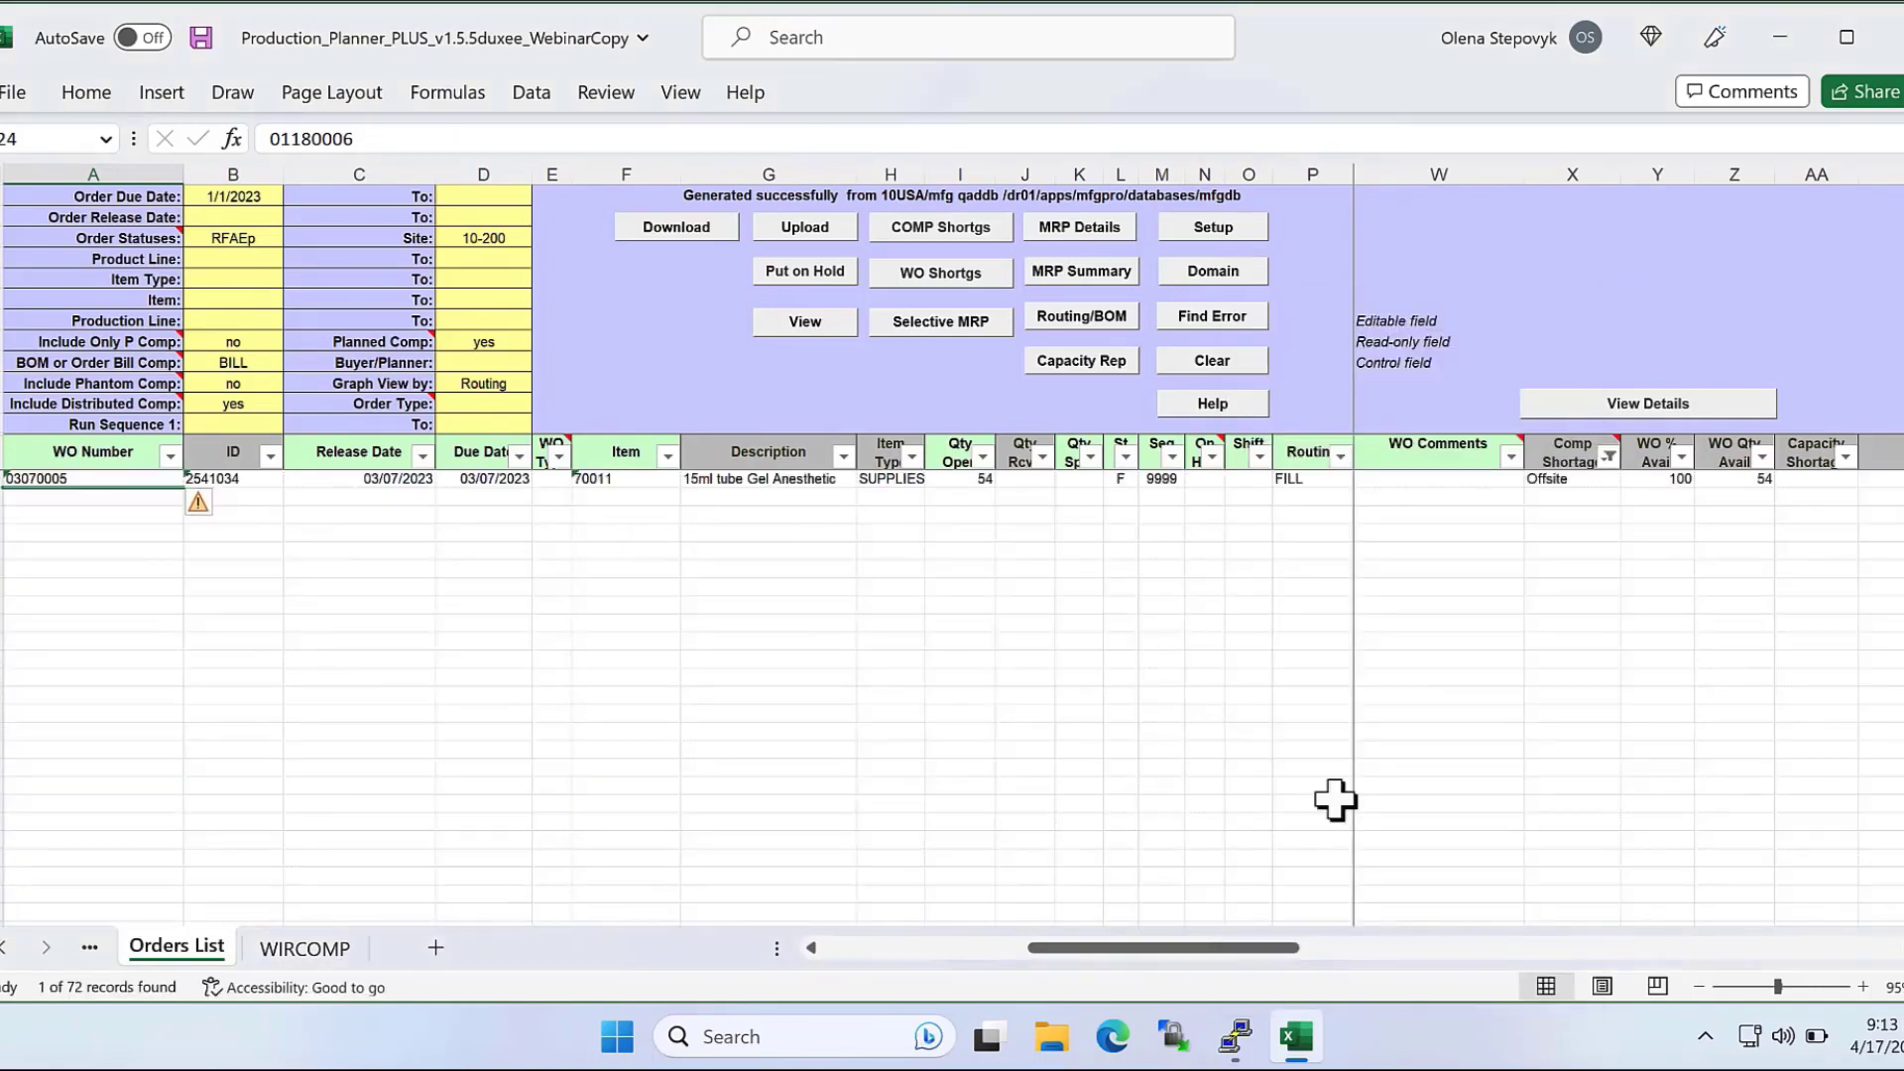
In WIRCOMP, examine the InTransit Qty and QOH values of component 62202.
{"action": "left_click", "coordinate": [311, 949]}
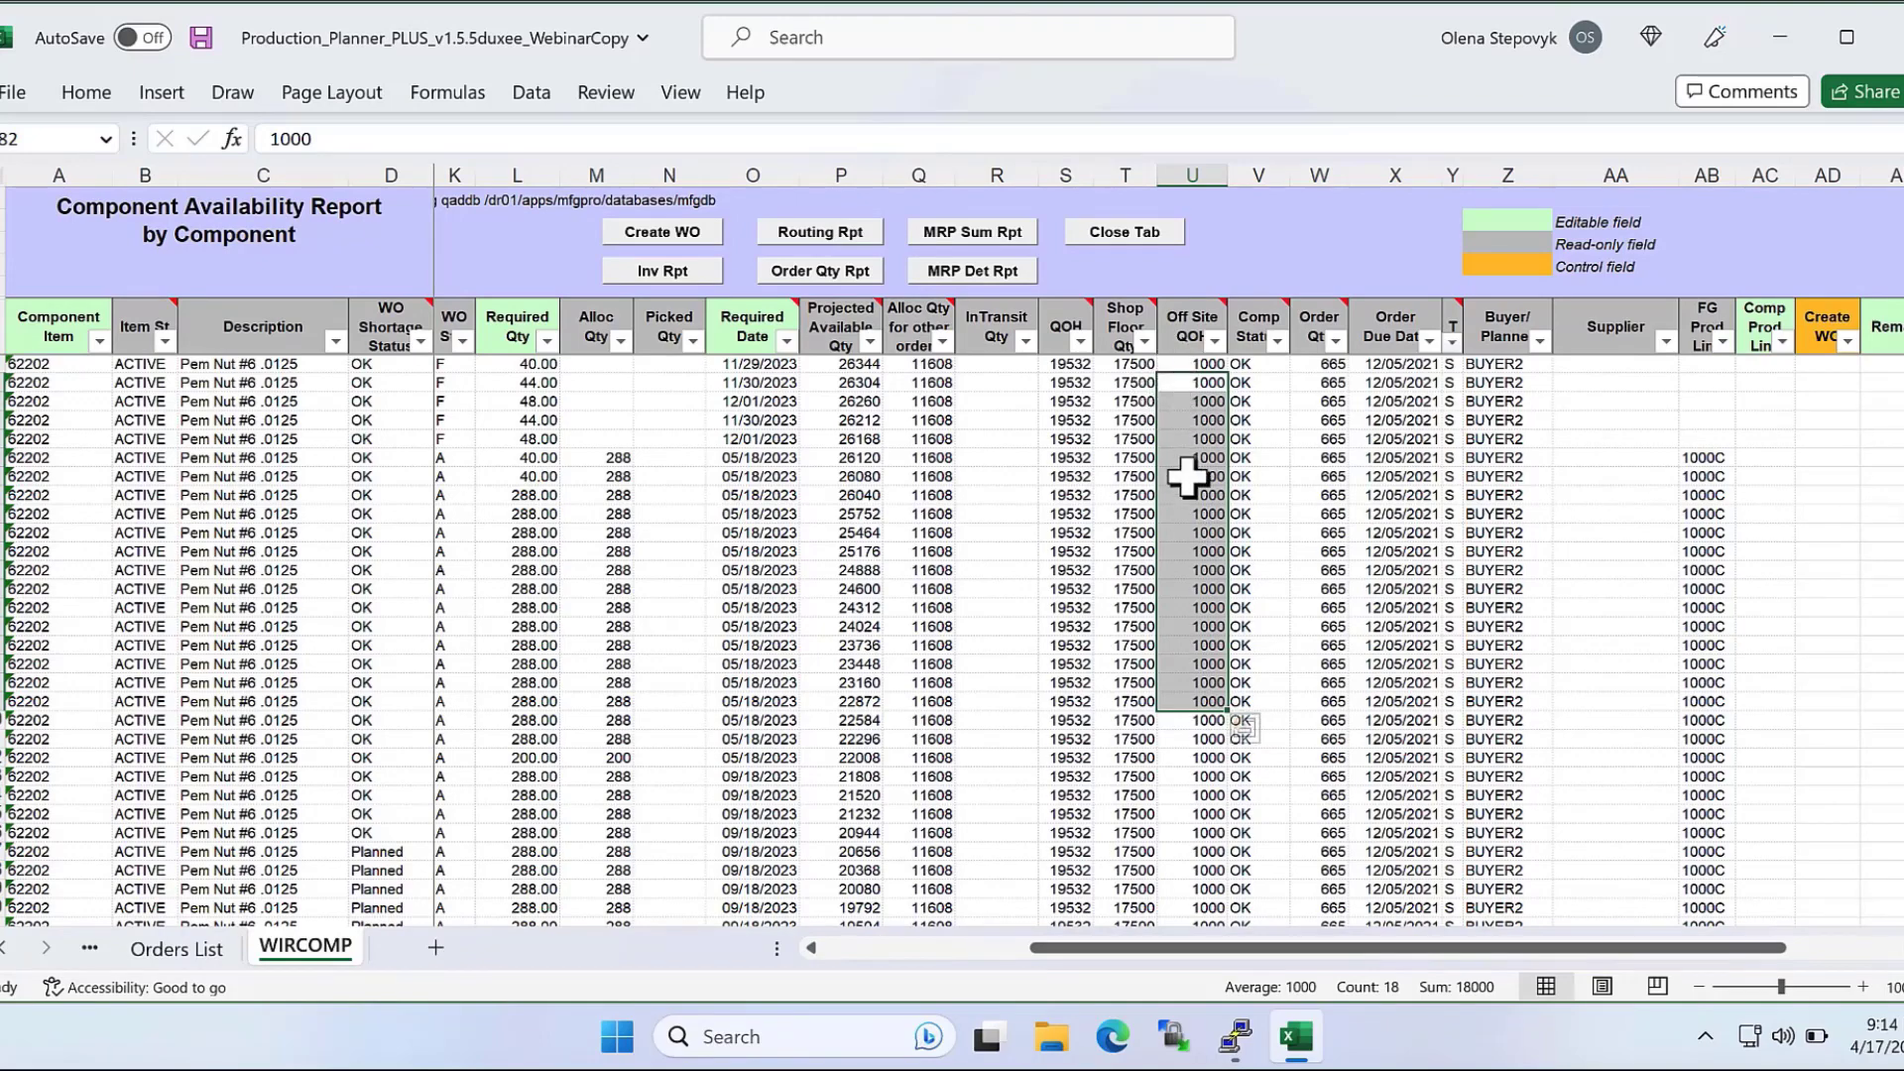
{"action": "left_click_drag", "start_coordinate": [986, 367], "coordinate": [991, 551]}
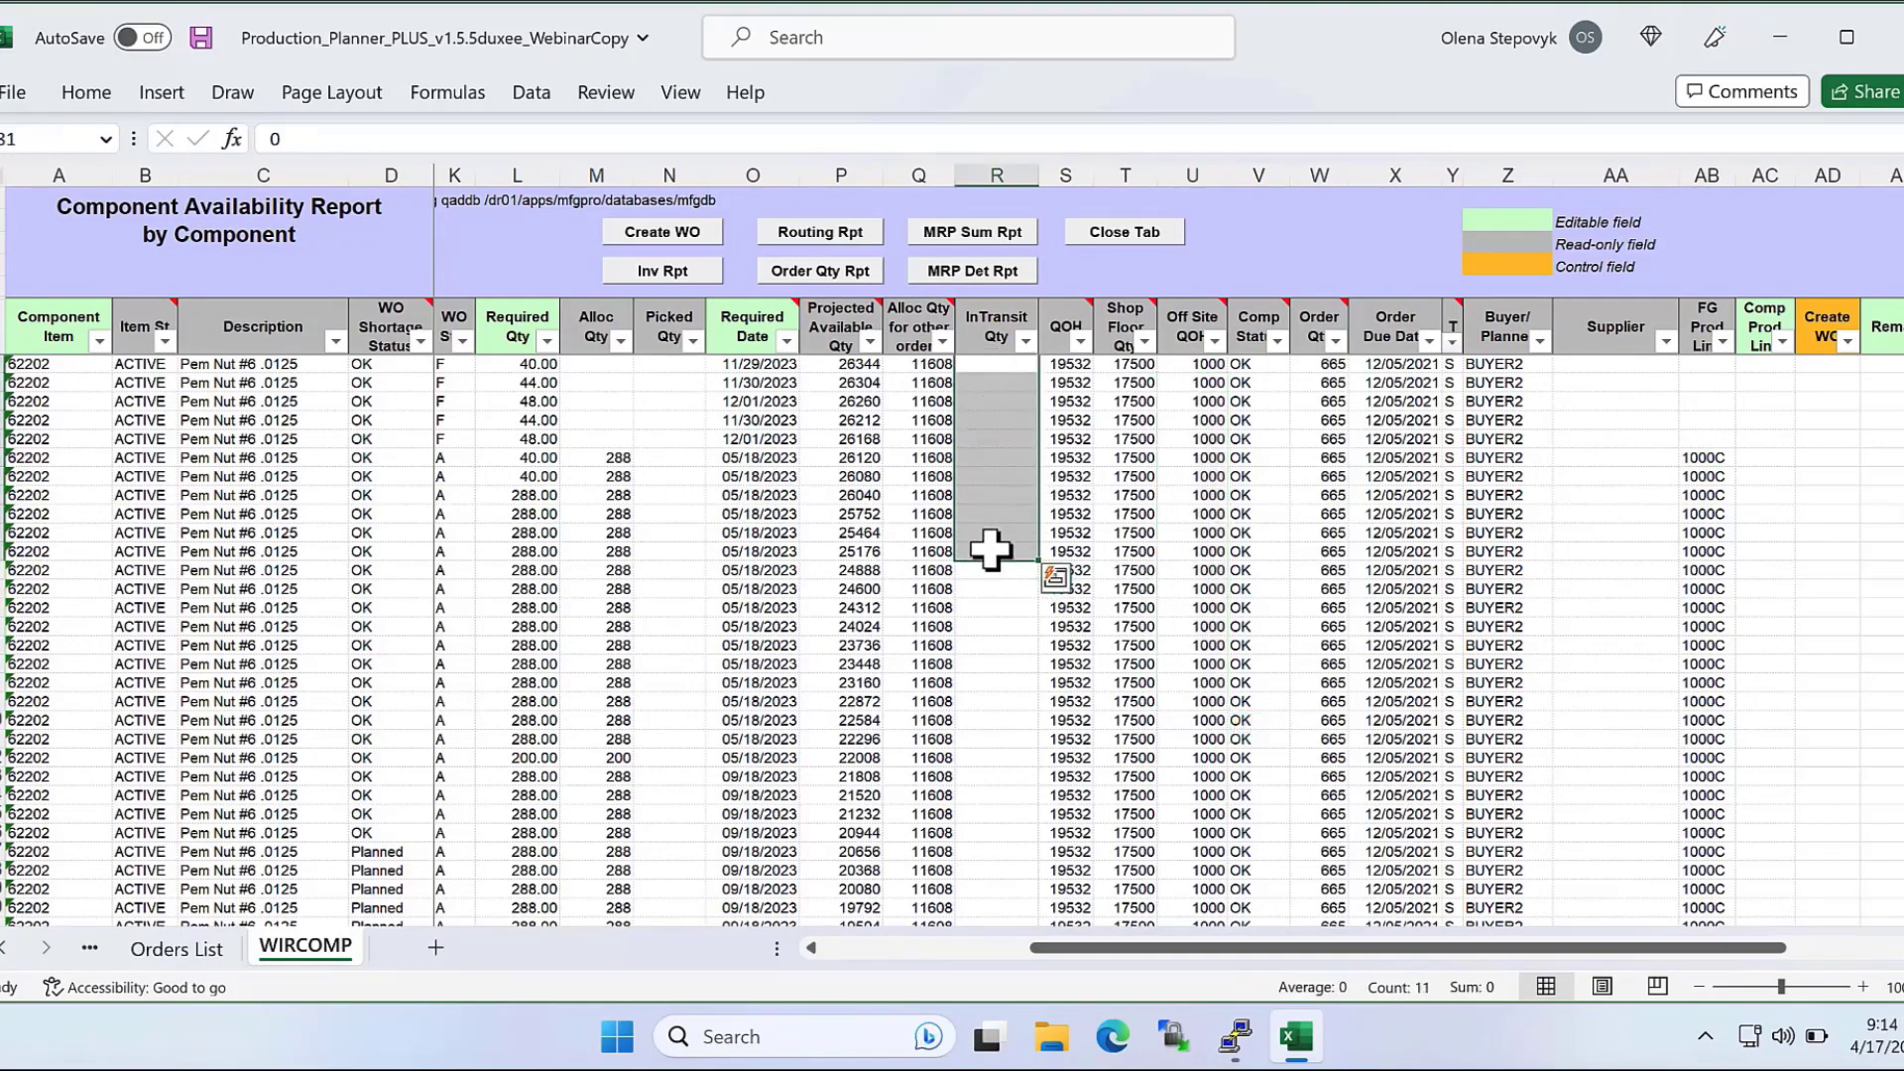
{"action": "left_click_drag", "start_coordinate": [1069, 363], "coordinate": [1071, 501]}
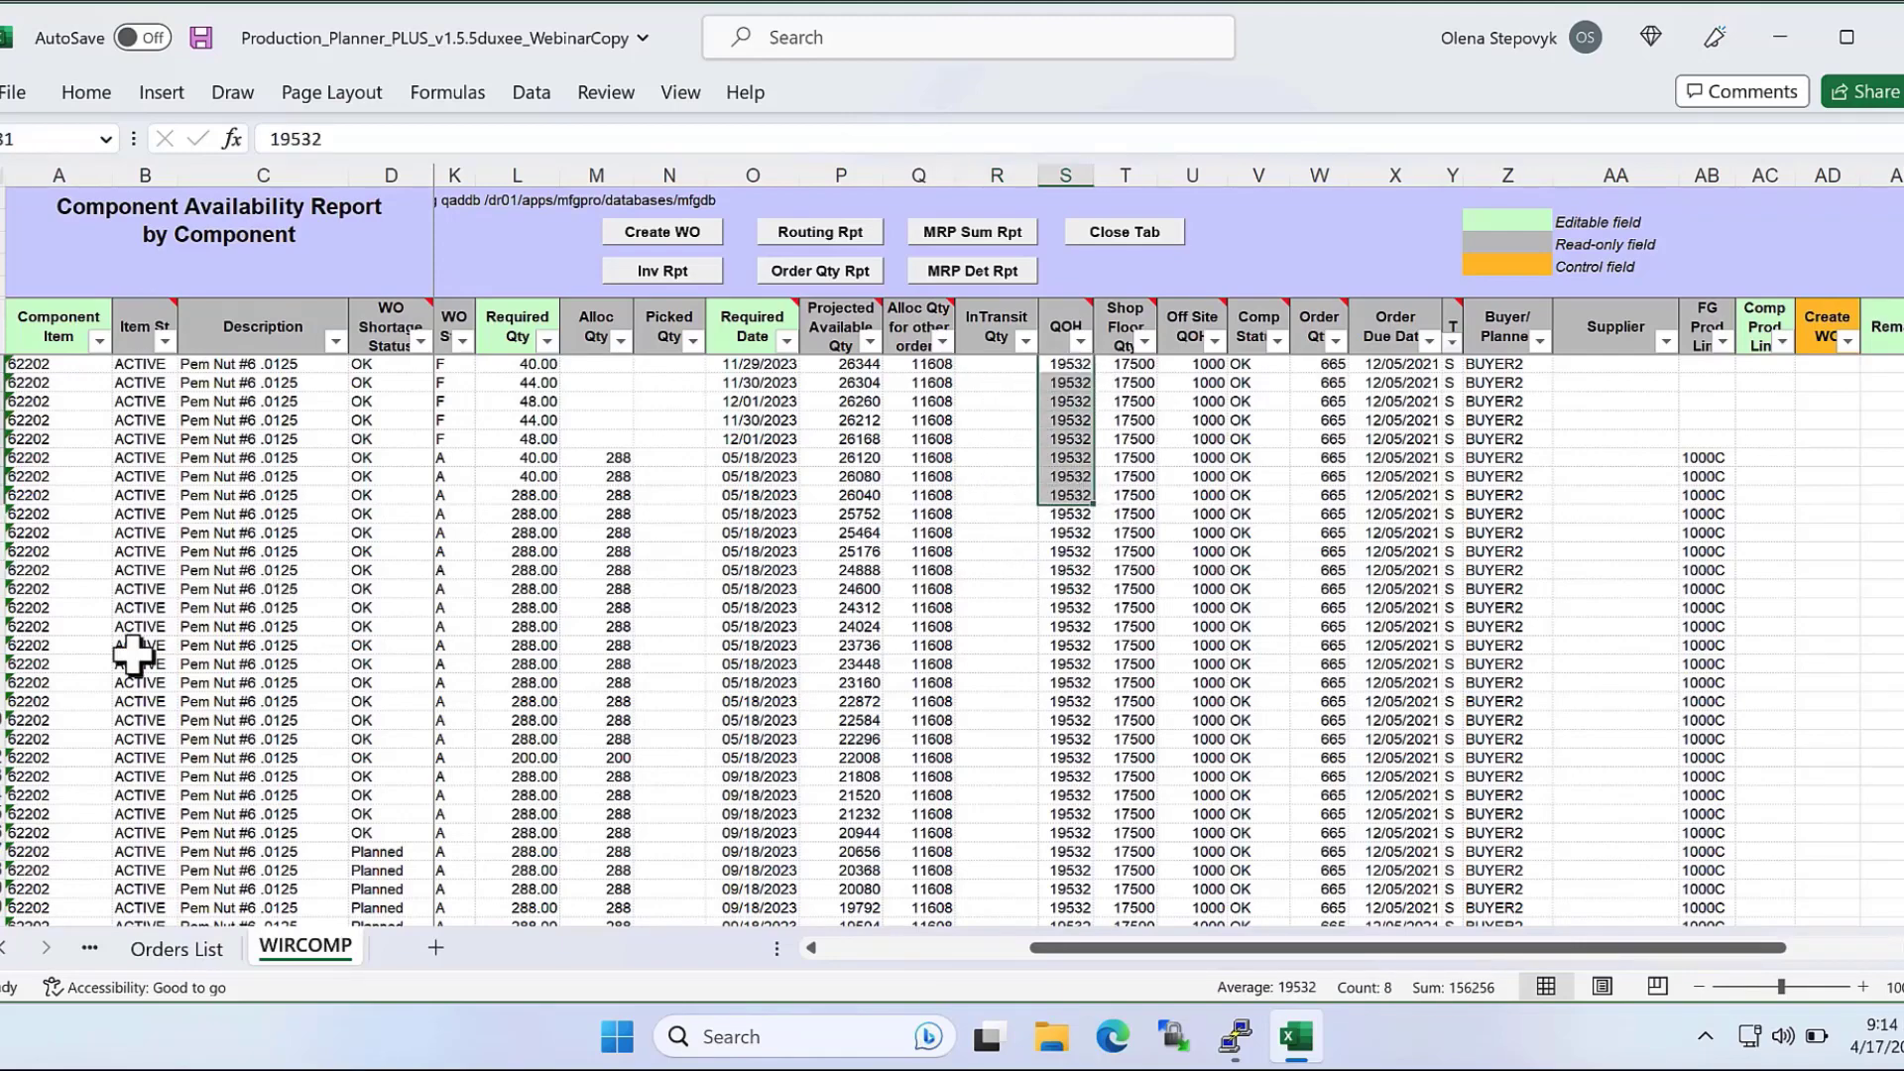
Return to the Orders List and clear its downloaded orders.
{"action": "left_click", "coordinate": [198, 952]}
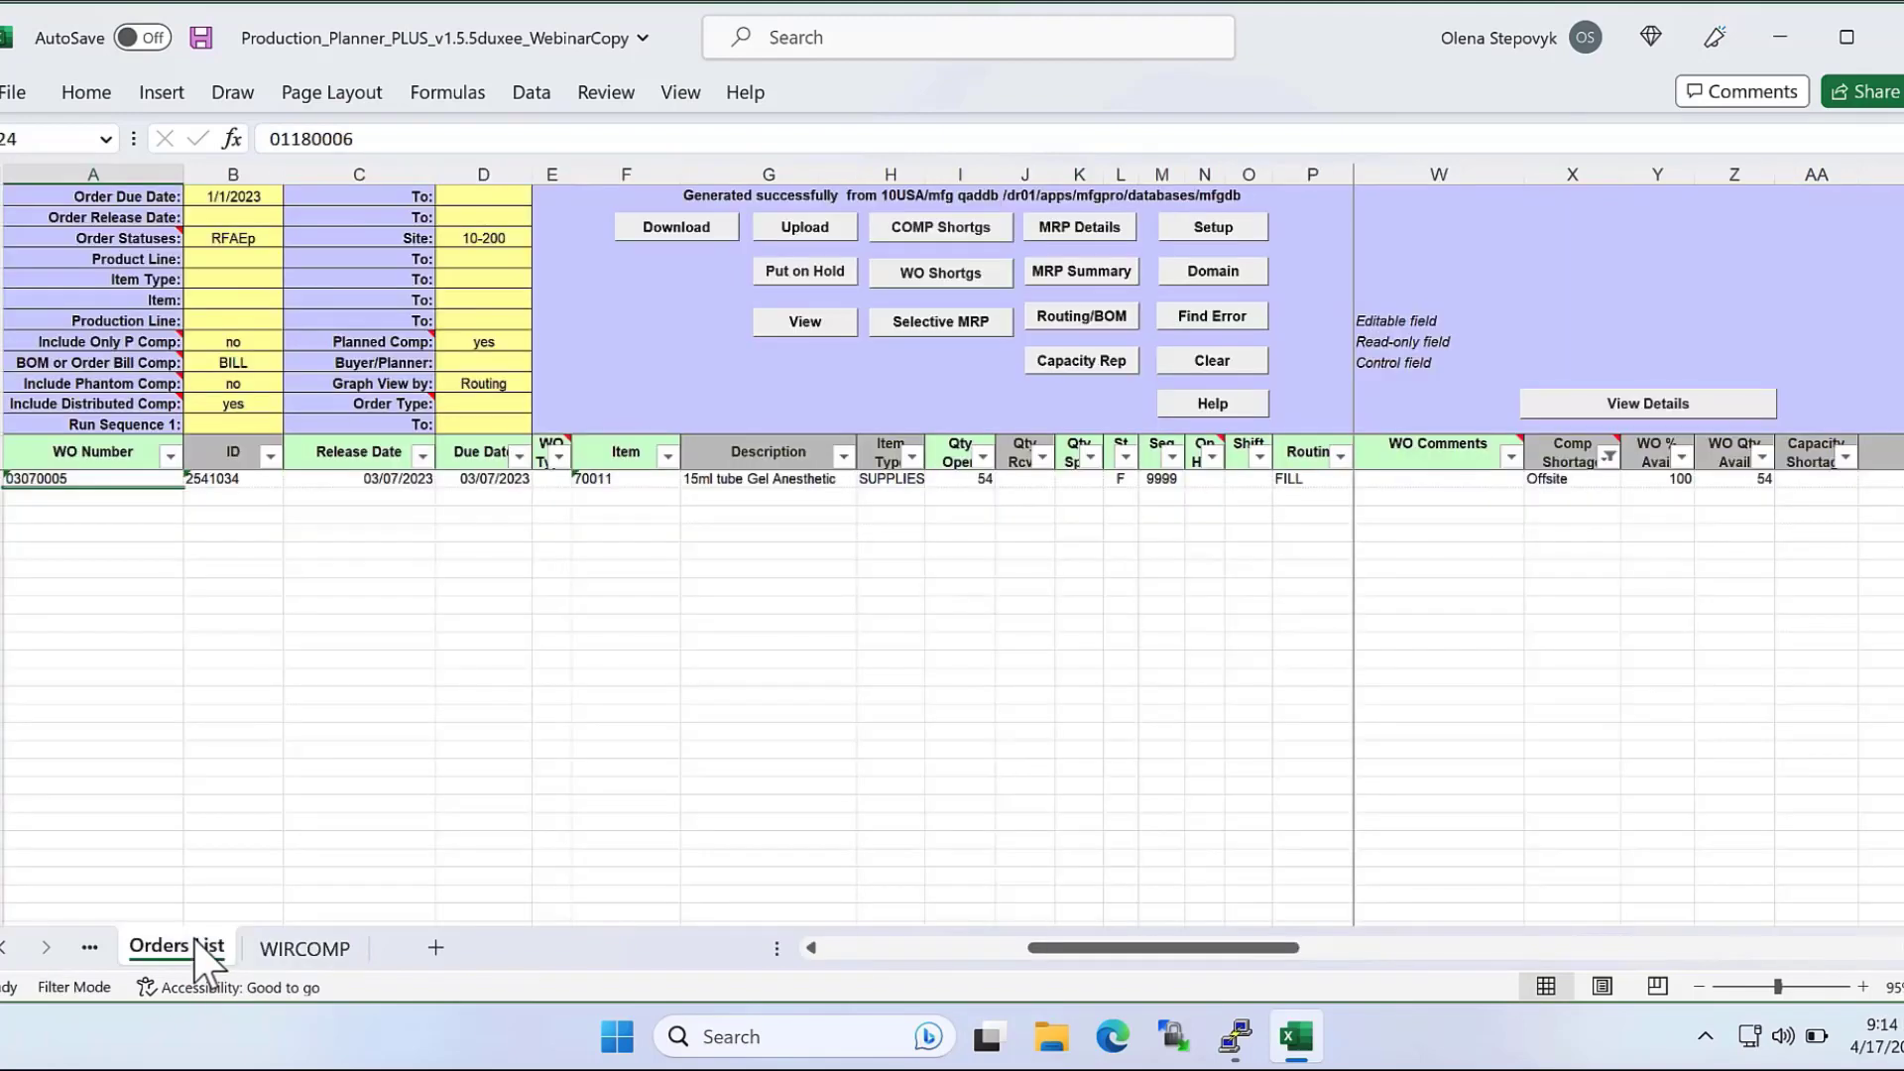
{"action": "left_click", "coordinate": [1178, 367]}
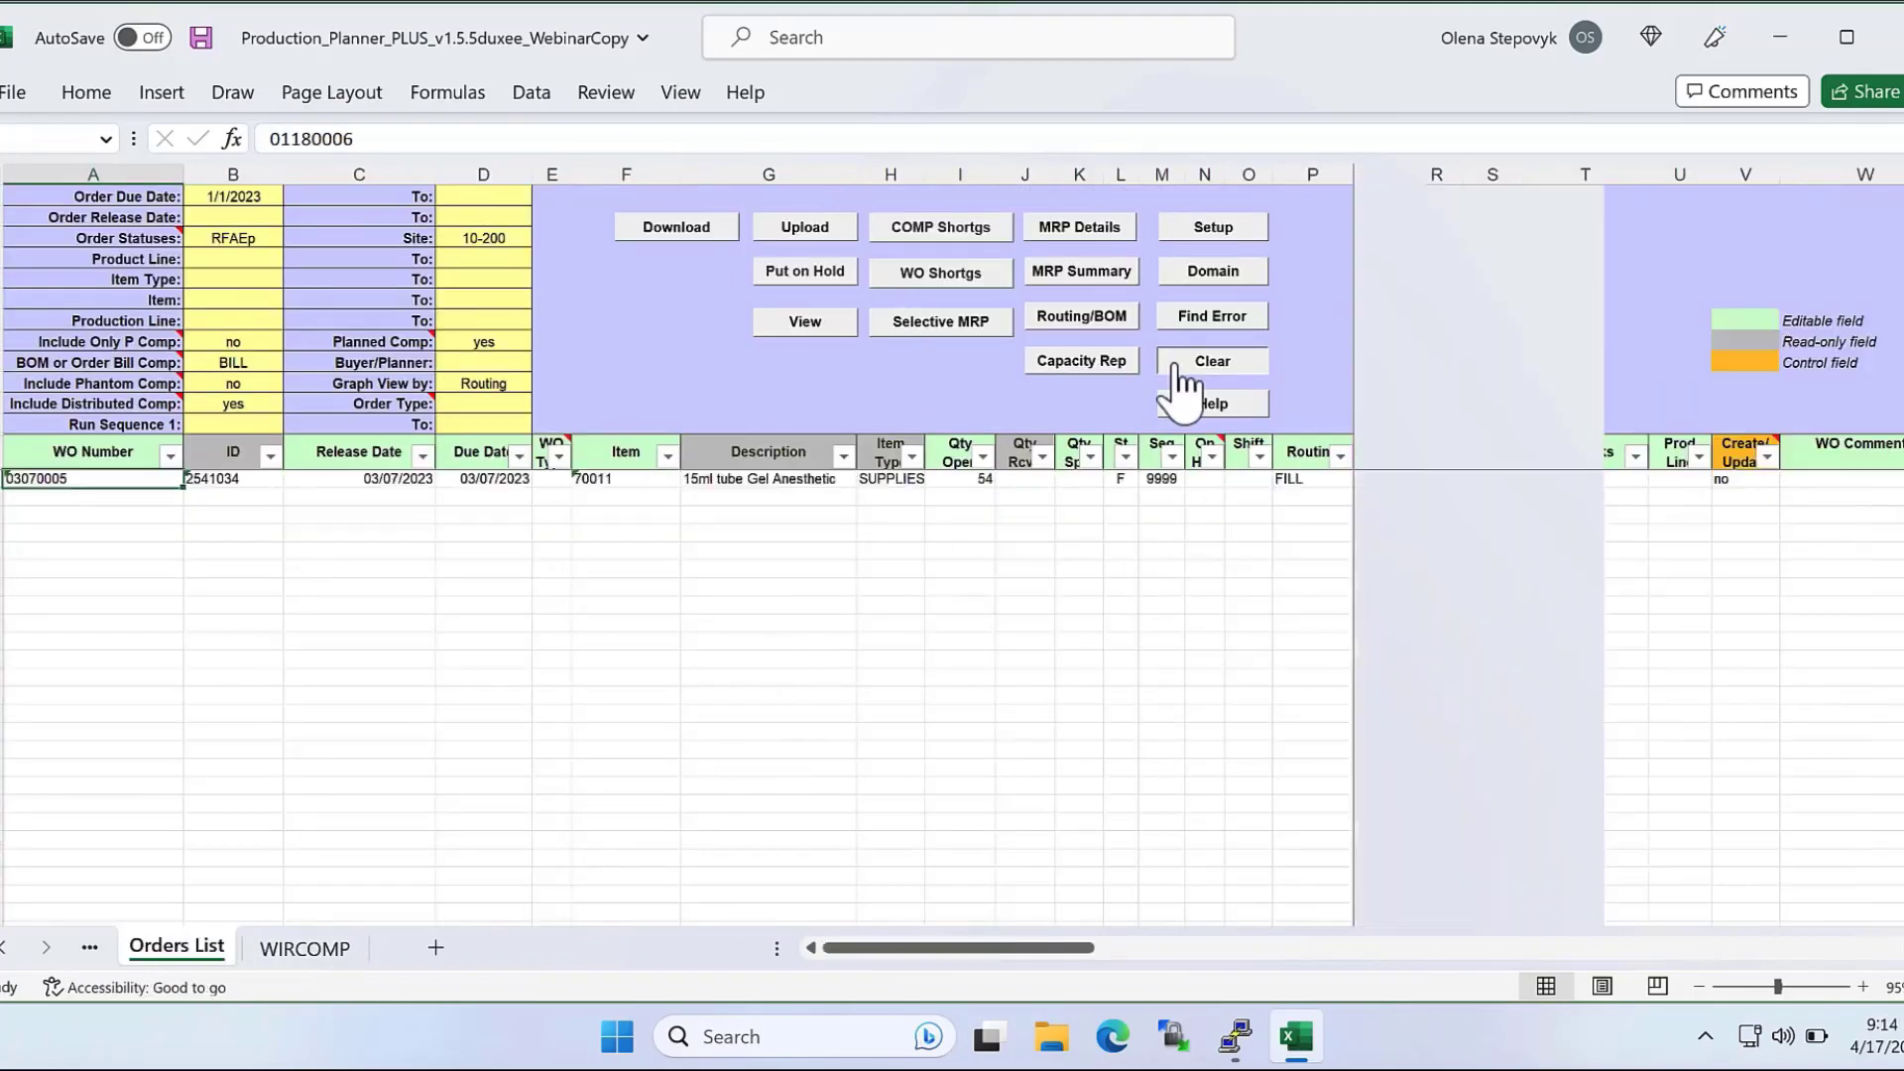